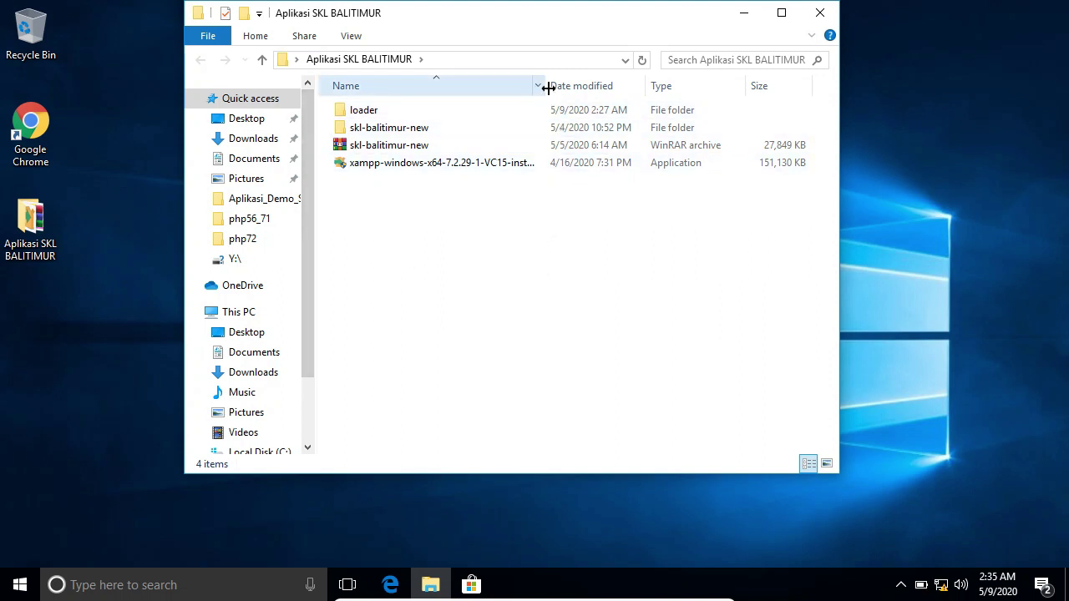
Run the xampp-windows-x64-7.2.29-1-VC15 installer as administrator, allow it to make changes and acknowledge the UAC warning.
drag(547, 88, 620, 87)
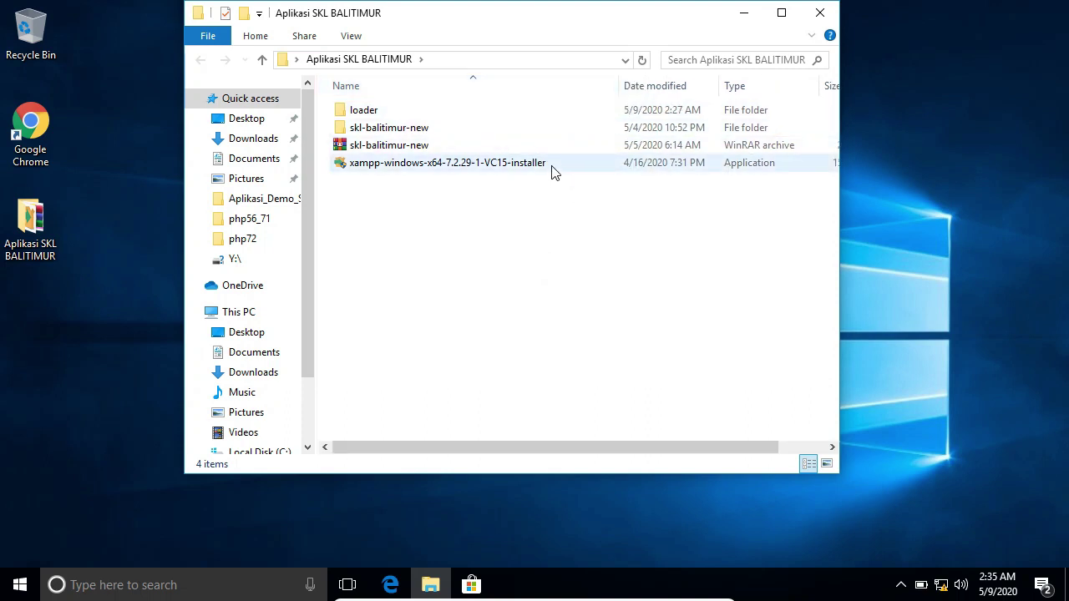
click(515, 164)
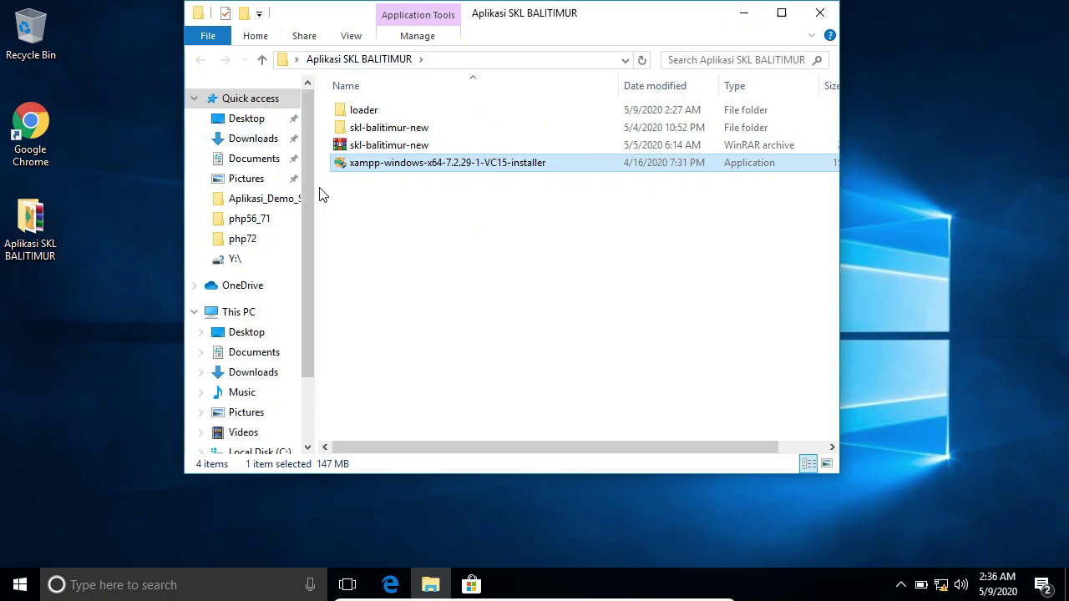
right_click(369, 164)
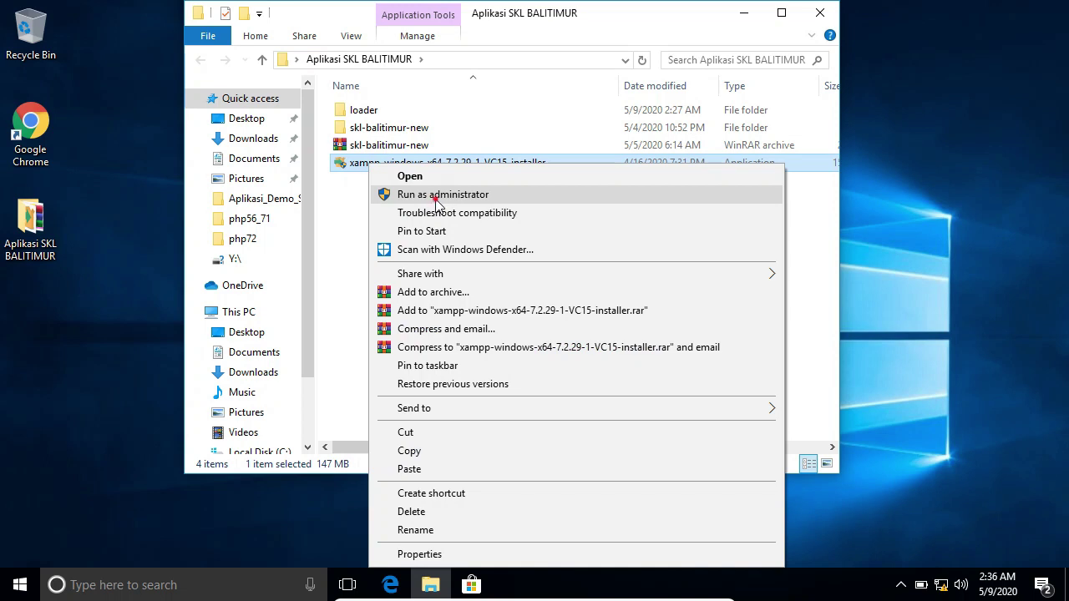
click(435, 198)
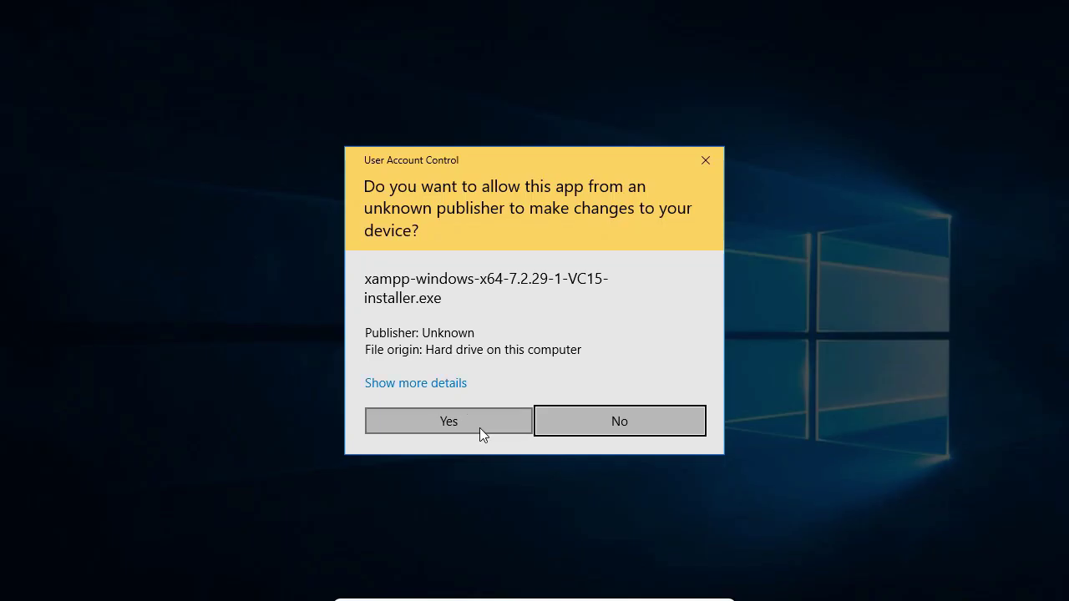
click(477, 422)
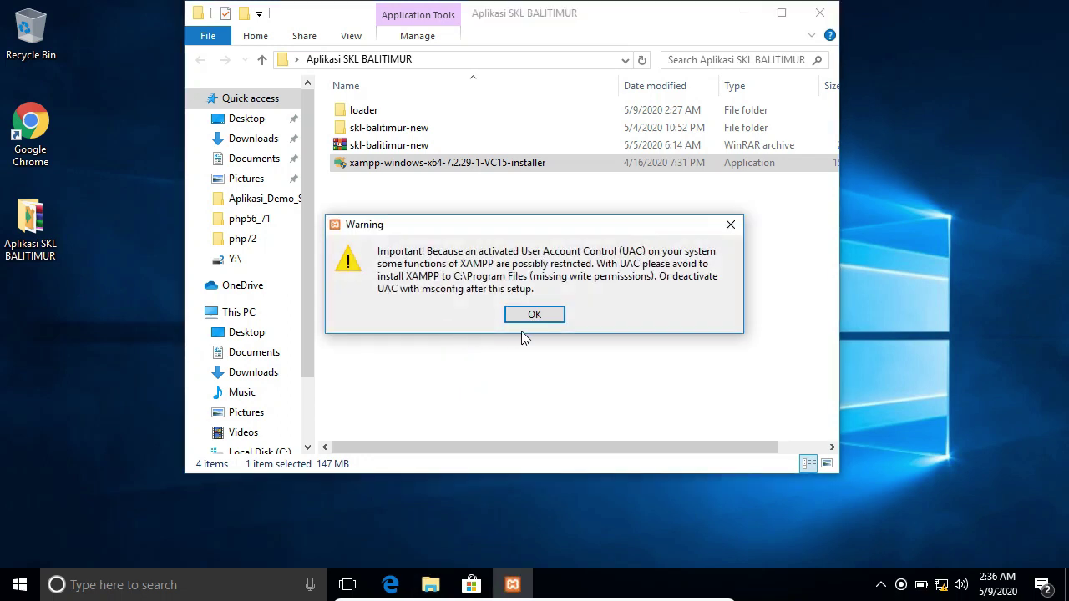
click(536, 315)
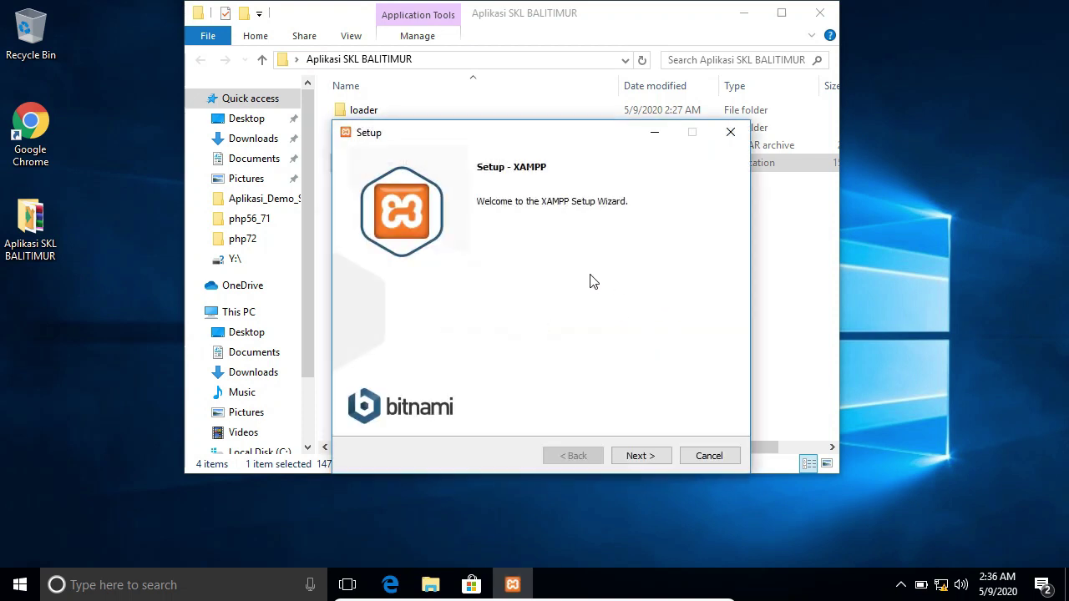
Exclude FileZilla FTP Server, Mercury Mail Server, Tomcat, Webalizer and Fake Sendmail from the XAMPP components to install.
click(640, 456)
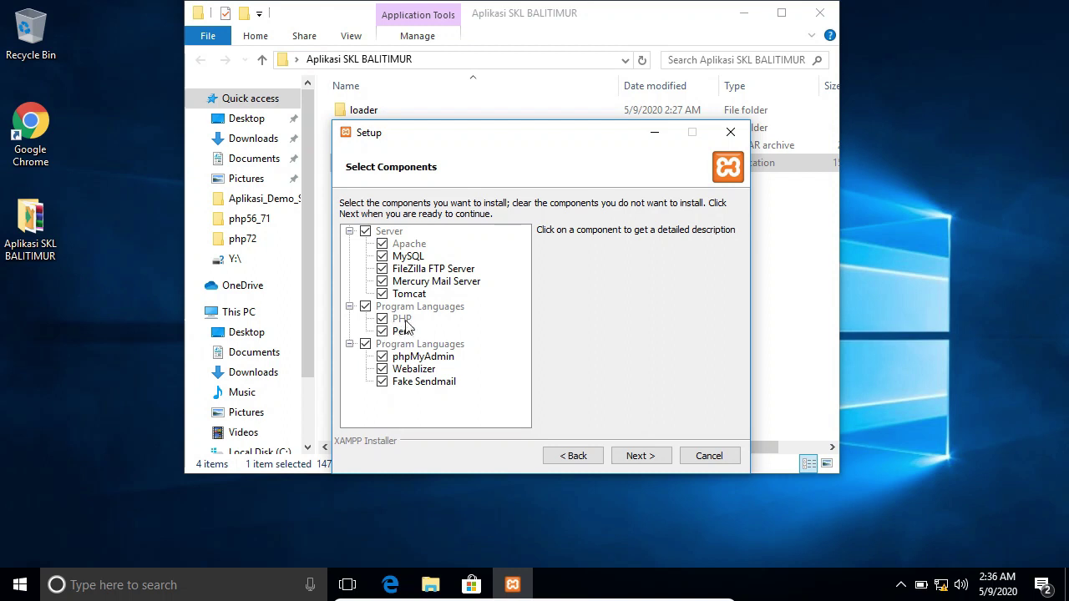
click(382, 268)
click(382, 280)
click(382, 293)
click(383, 369)
click(382, 383)
click(640, 456)
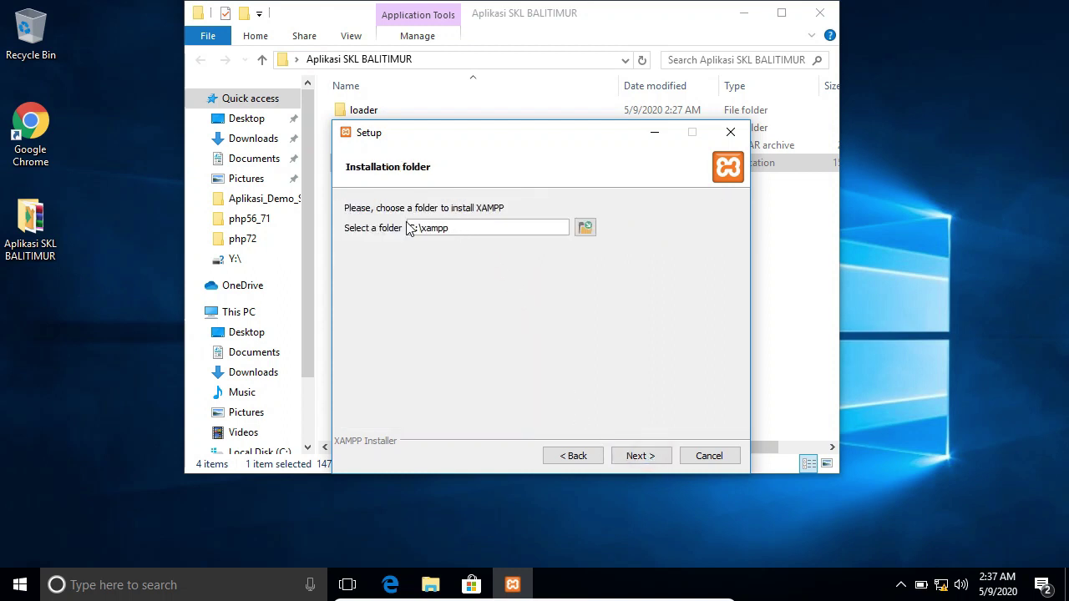
Install XAMPP to C:\xampp with English as the language and without learning more about Bitnami.
click(650, 456)
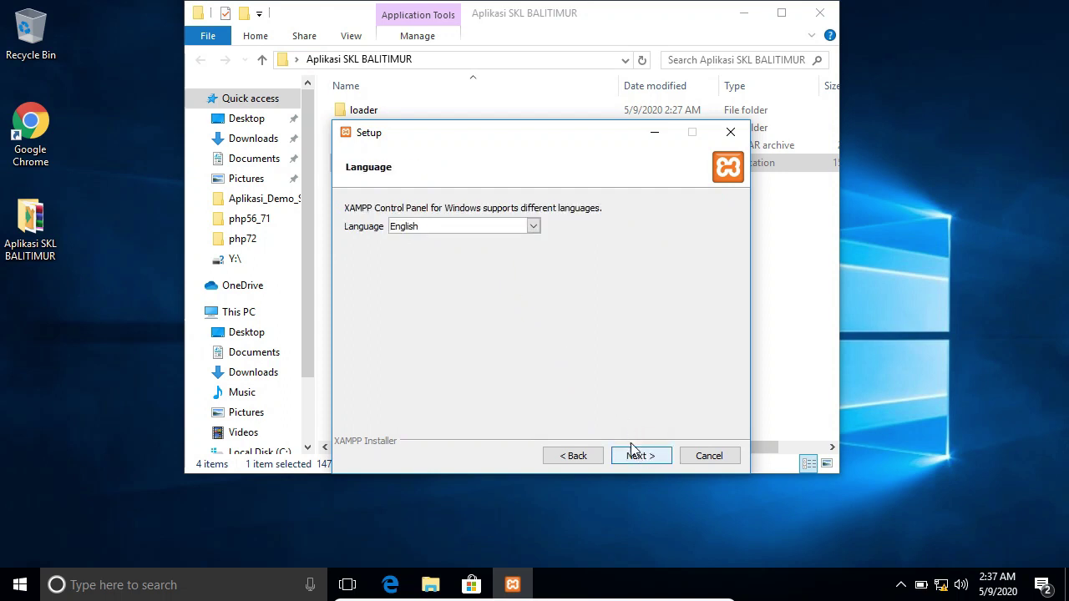
click(641, 457)
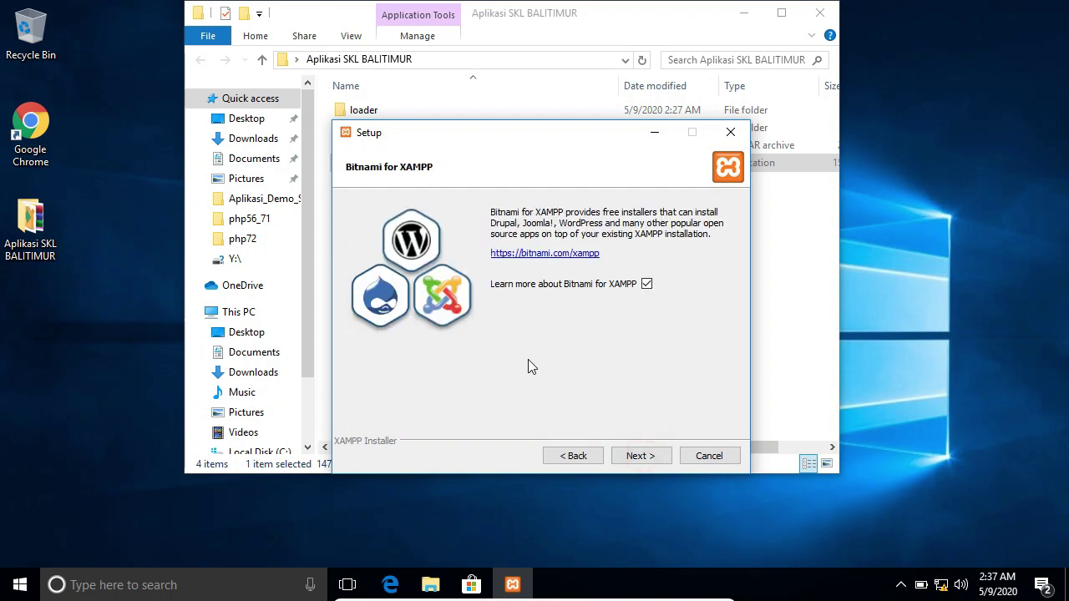
click(647, 285)
click(655, 454)
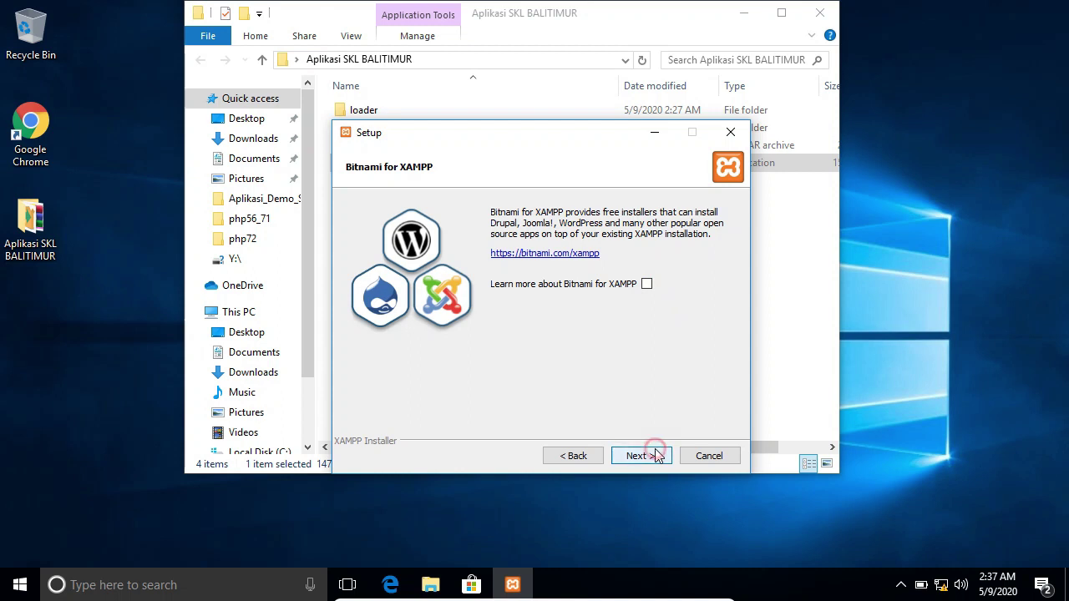
click(656, 456)
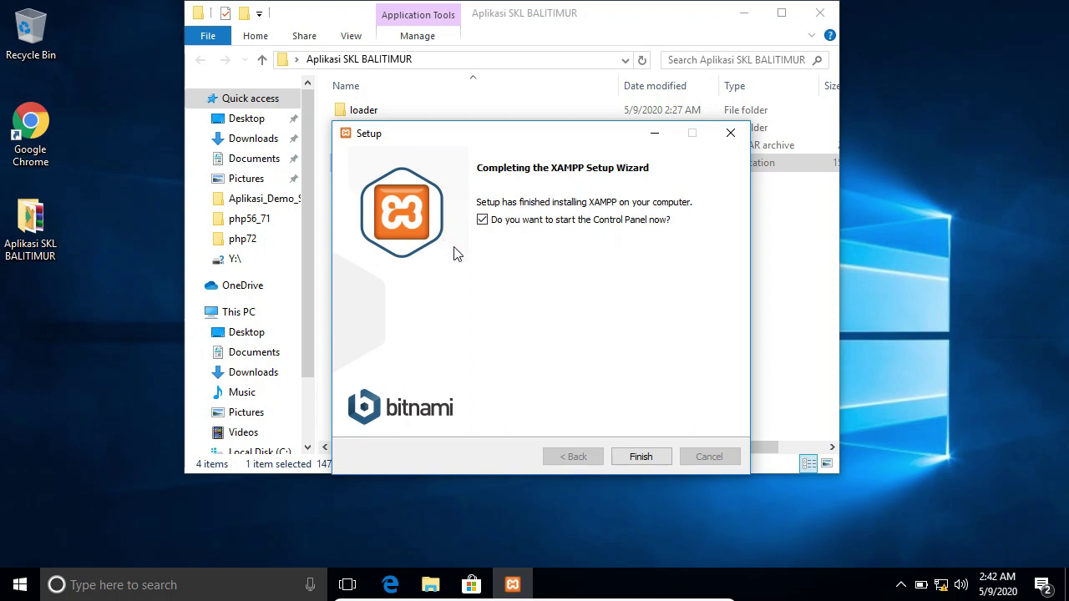
Finish the XAMPP setup with the option to start the Control Panel kept on.
click(484, 221)
click(490, 226)
click(641, 458)
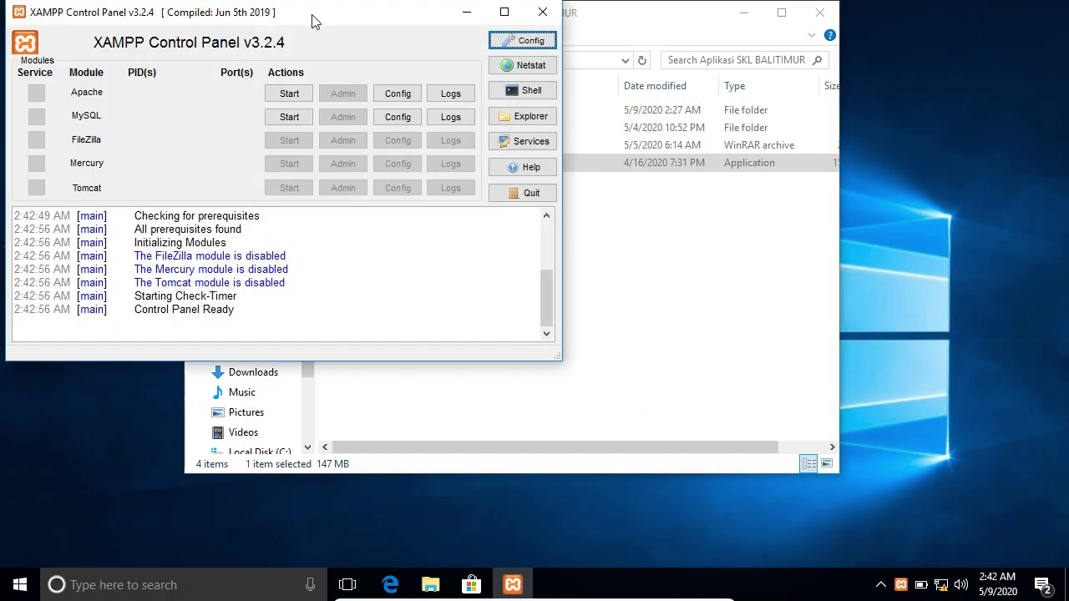
Move the XAMPP Control Panel clear of the screen corner and start the Apache and MySQL modules.
drag(310, 17, 767, 117)
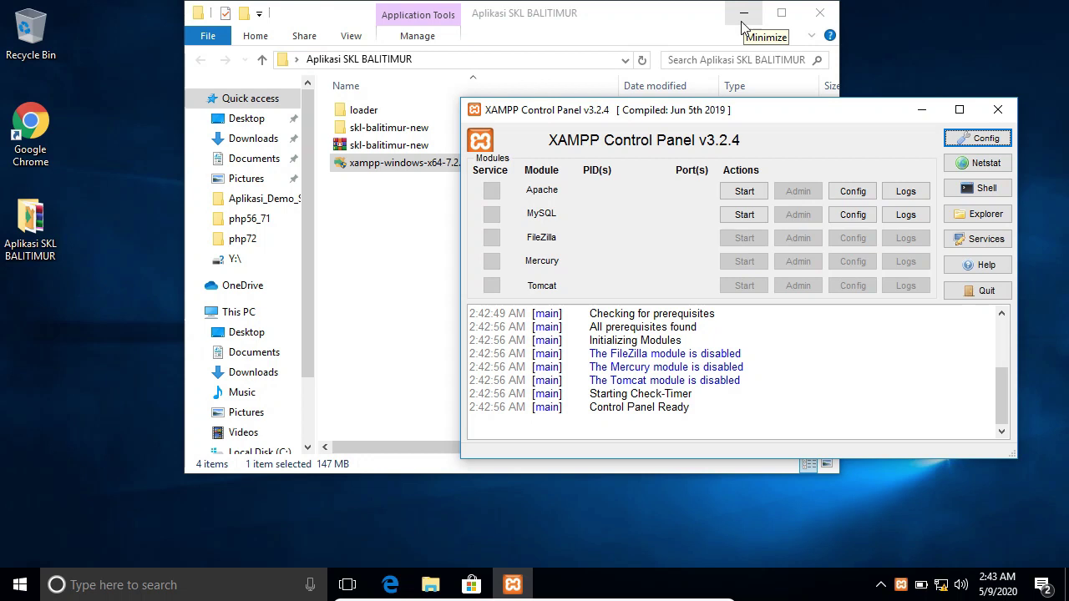
drag(788, 117, 789, 63)
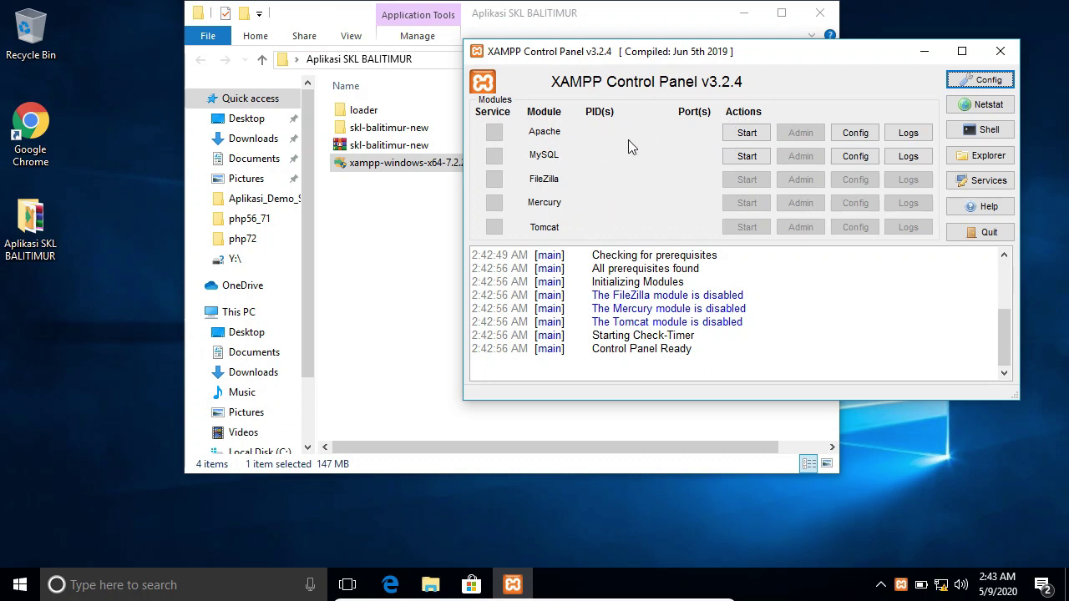
click(740, 135)
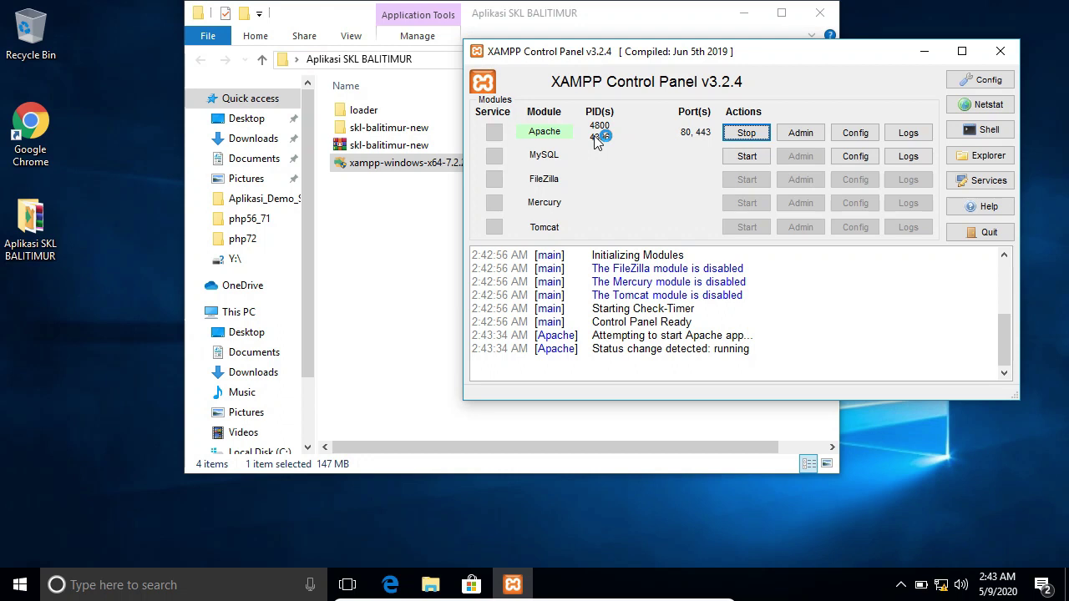
click(738, 163)
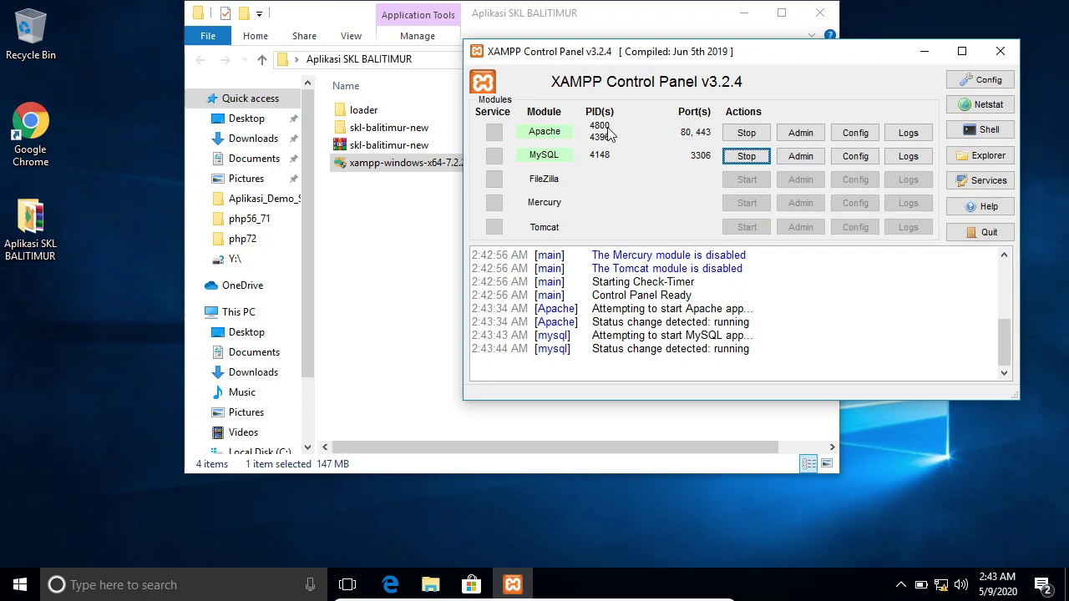
Open localhost in Google Chrome to check the XAMPP welcome page, and close the browser.
double_click(39, 132)
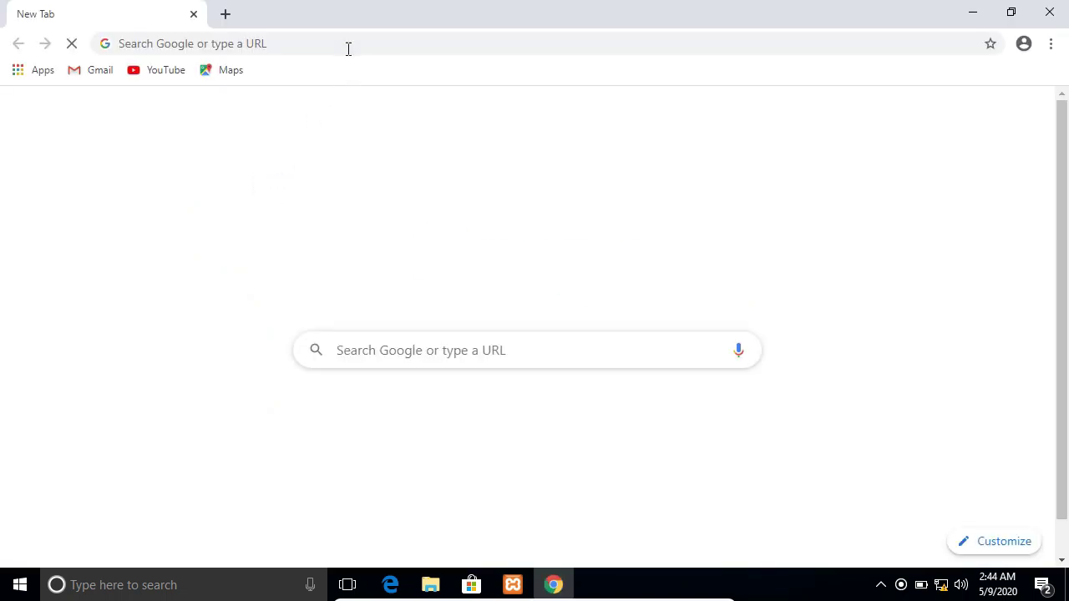
click(348, 48)
text(localhost)
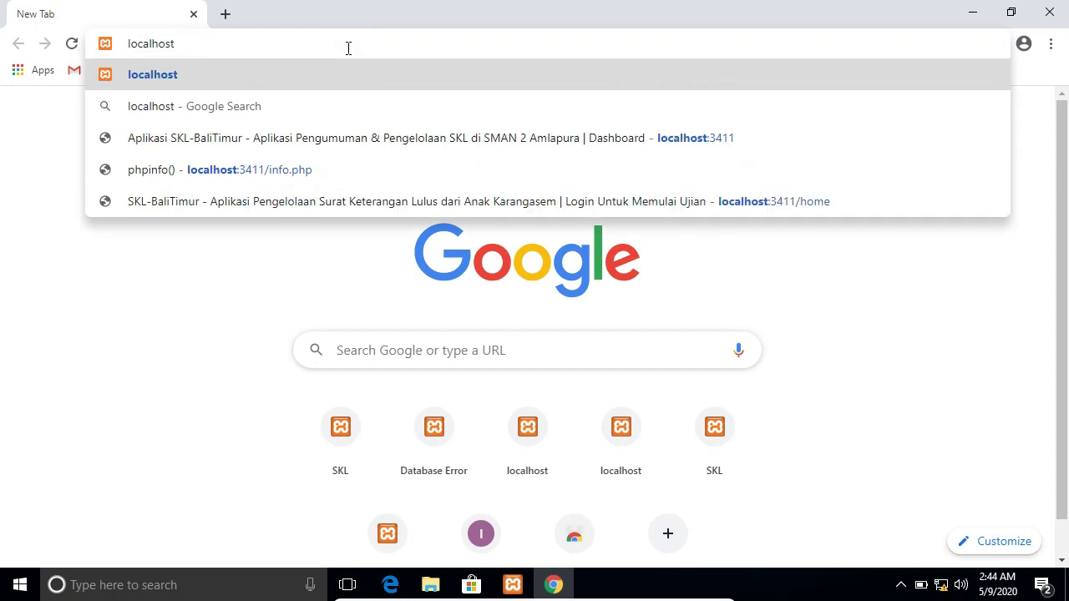
key(Return)
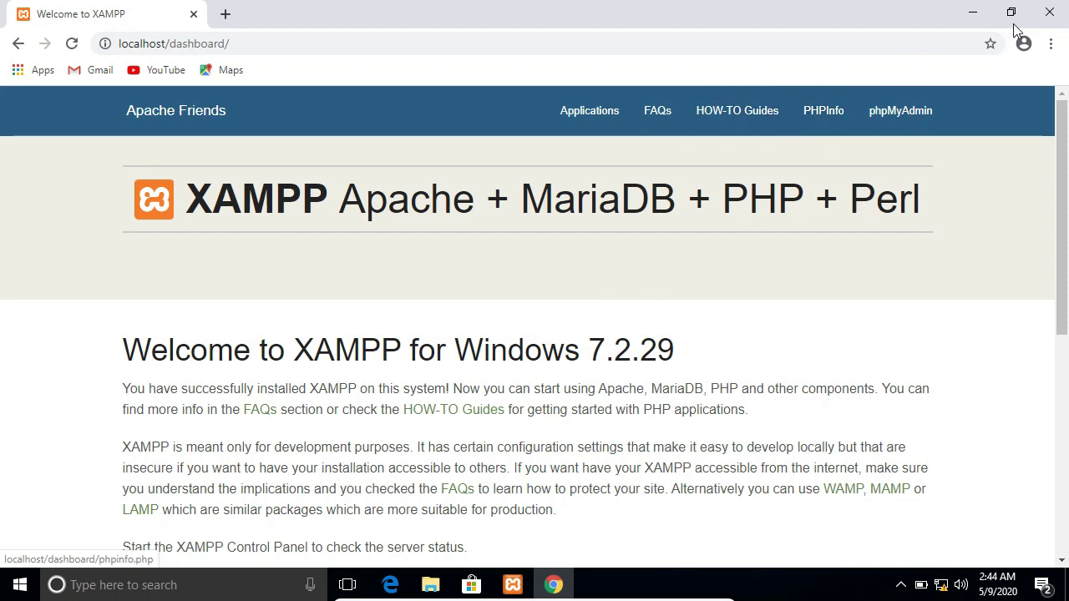
click(1051, 15)
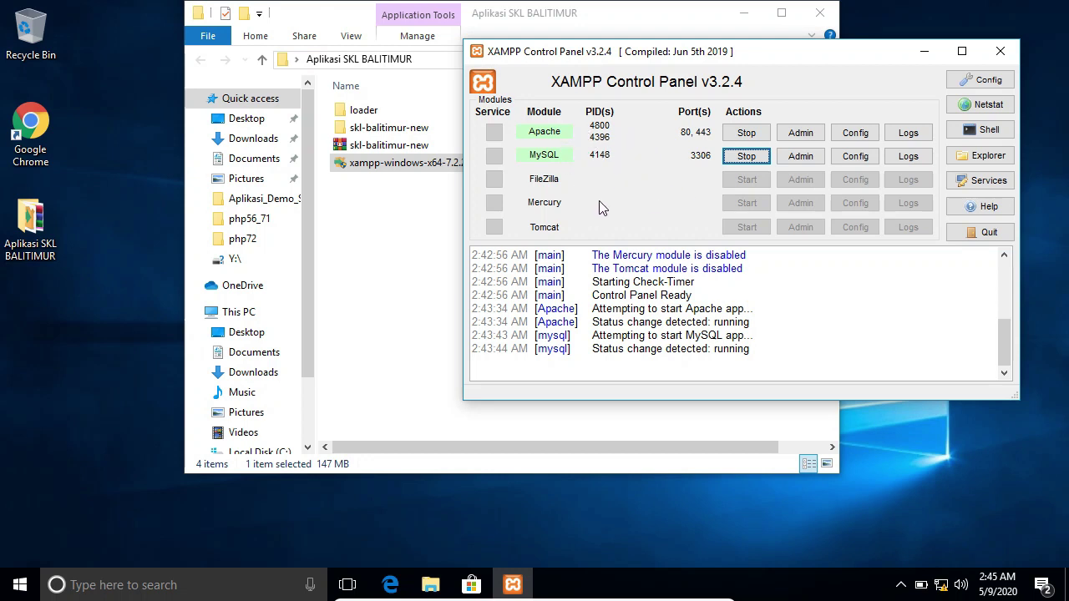
Switch to File Explorer, browse to C:\xampp\htdocs to view its contents, and close the window.
click(423, 587)
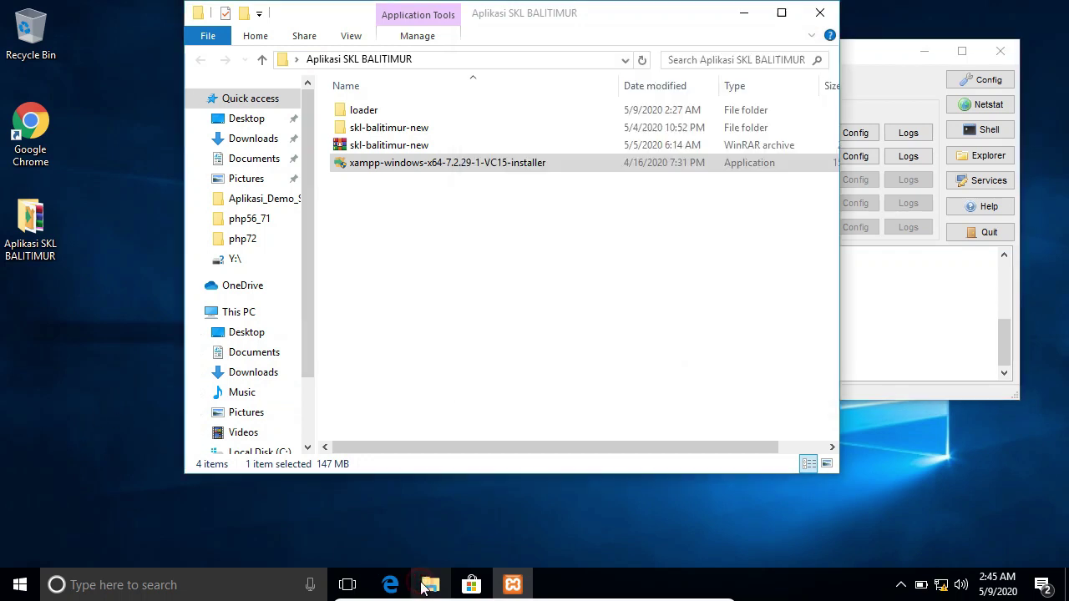
scroll(258, 413, down, 1)
click(254, 400)
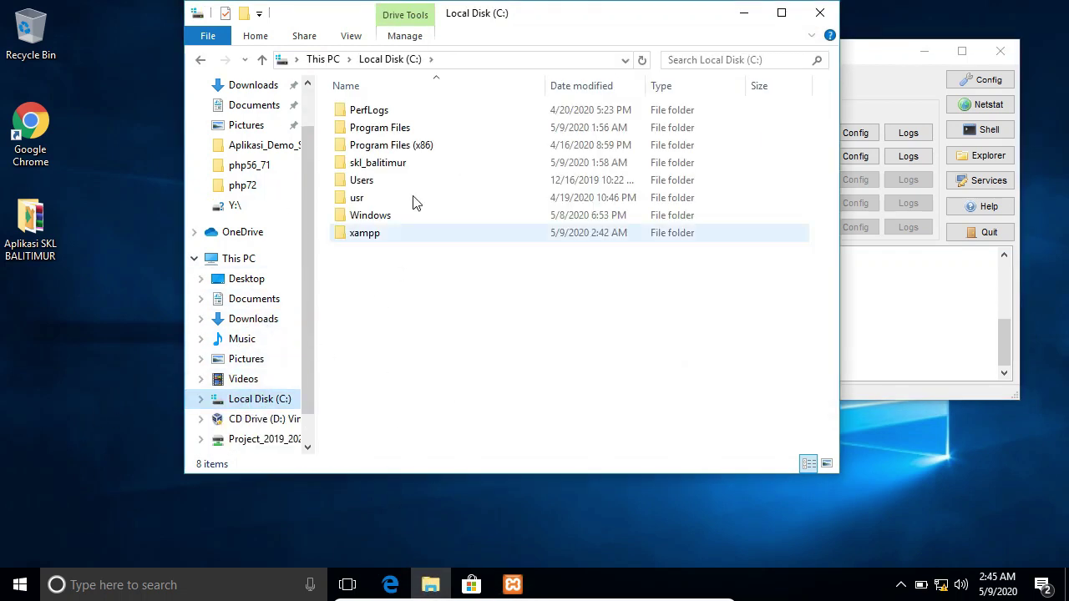
double_click(386, 238)
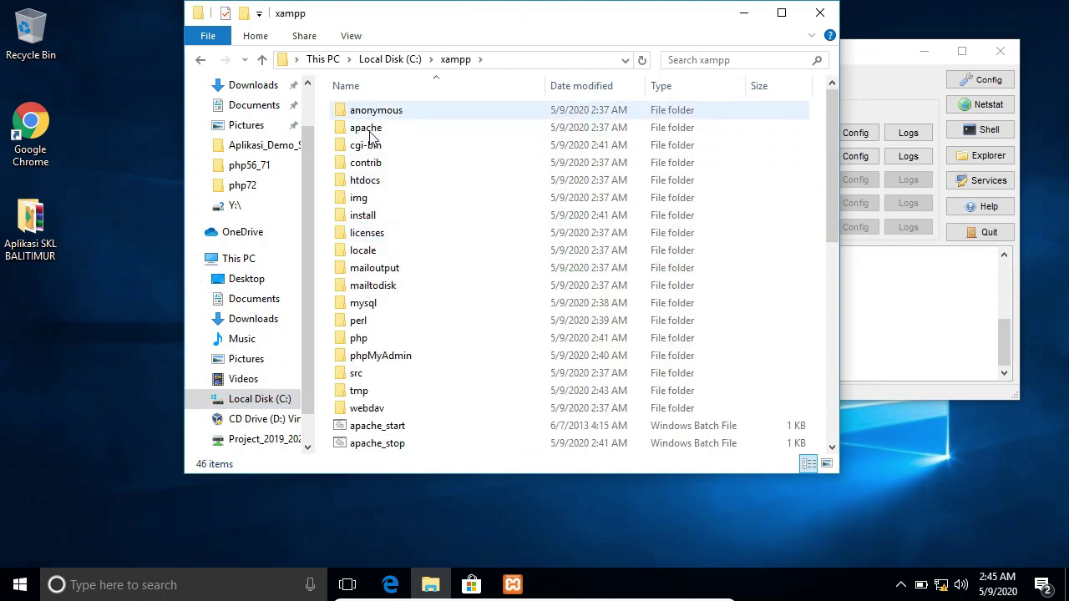
double_click(365, 183)
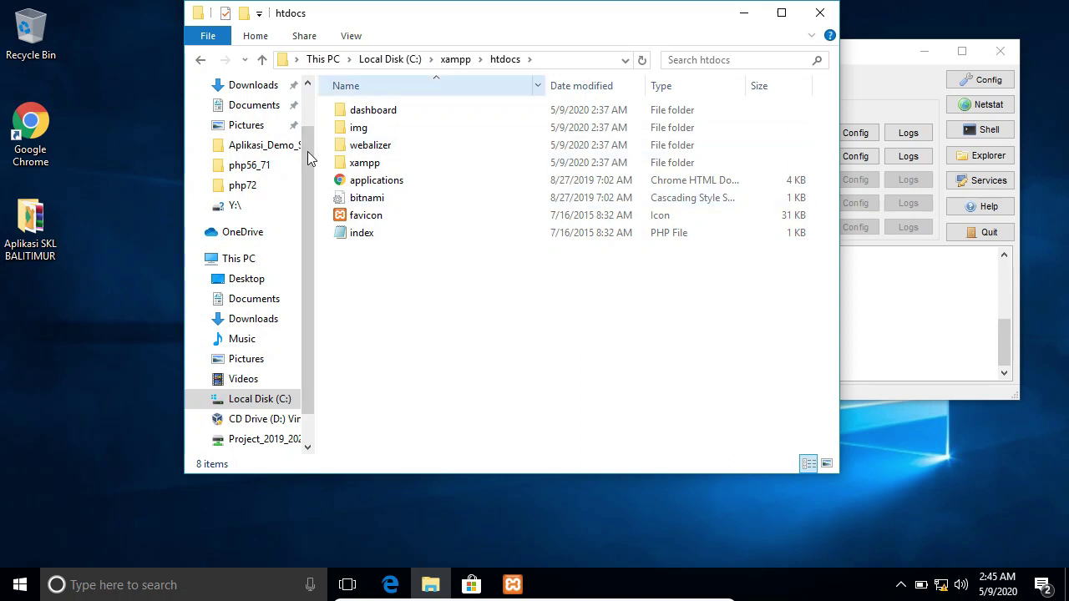
click(819, 12)
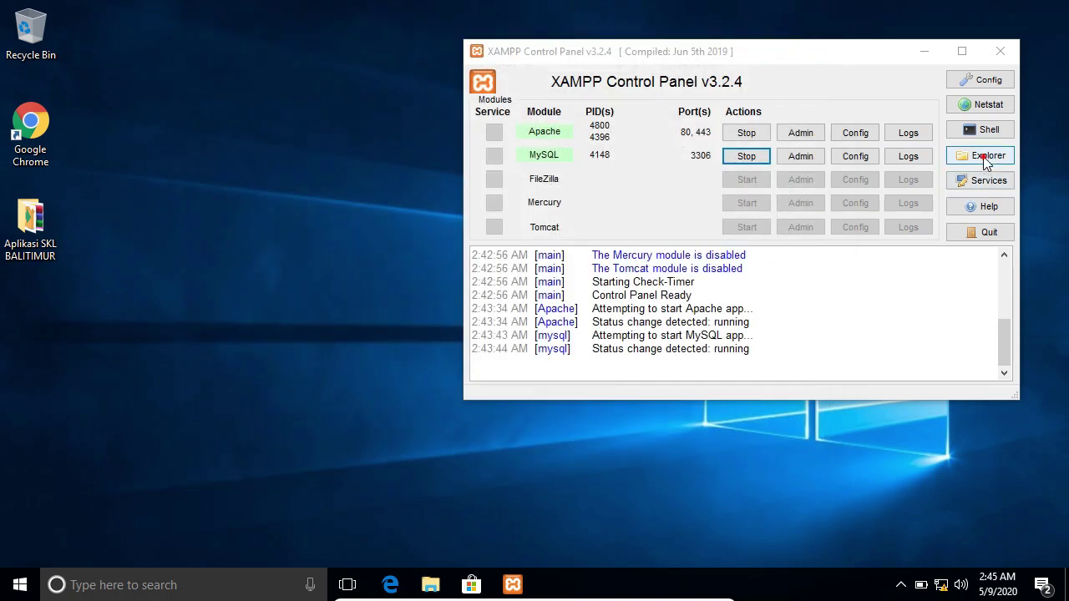
Open the XAMPP installation folder from the XAMPP Control Panel and enter its htdocs folder.
click(983, 156)
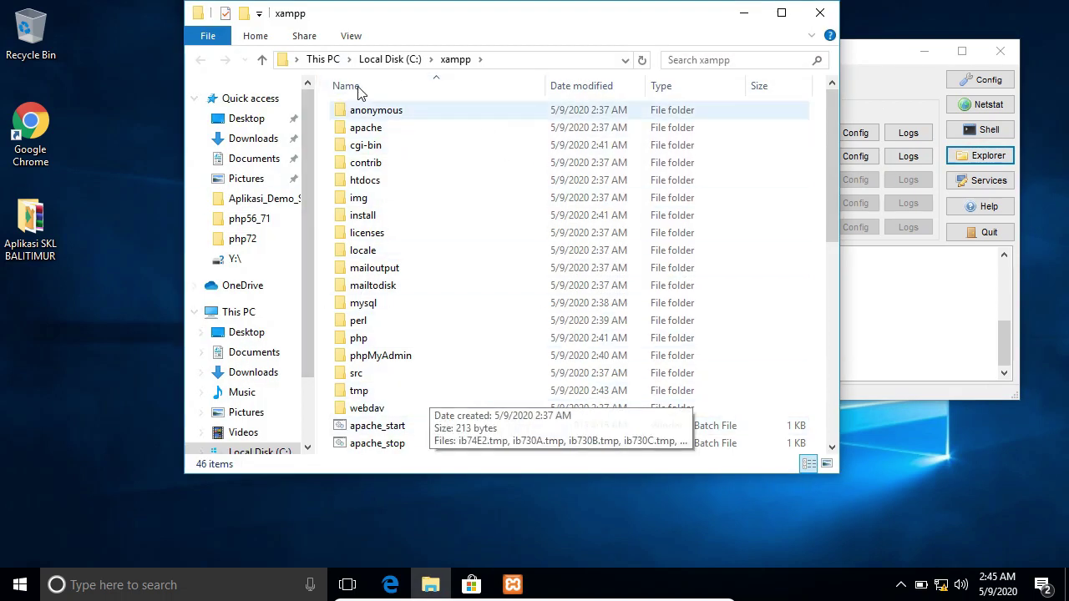
click(350, 182)
double_click(350, 181)
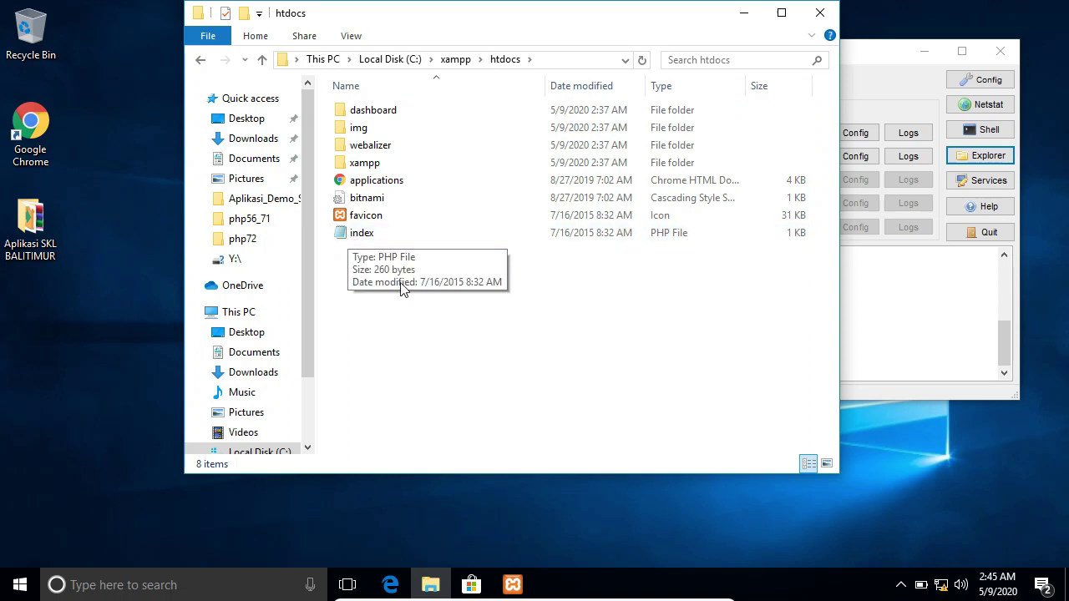
Duplicate the index PHP file within the htdocs folder.
click(340, 240)
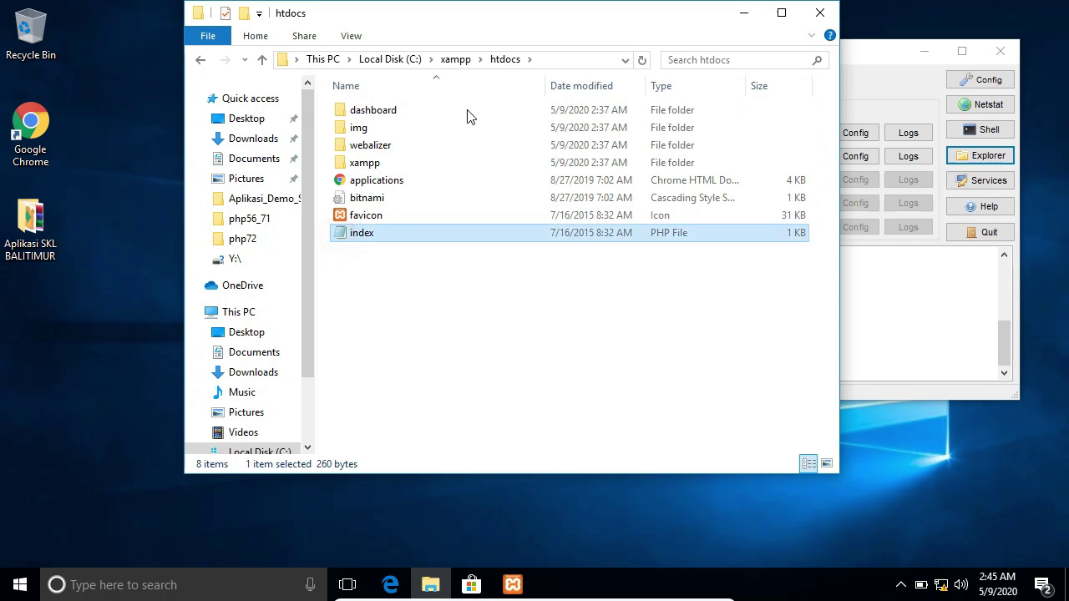
right_click(373, 234)
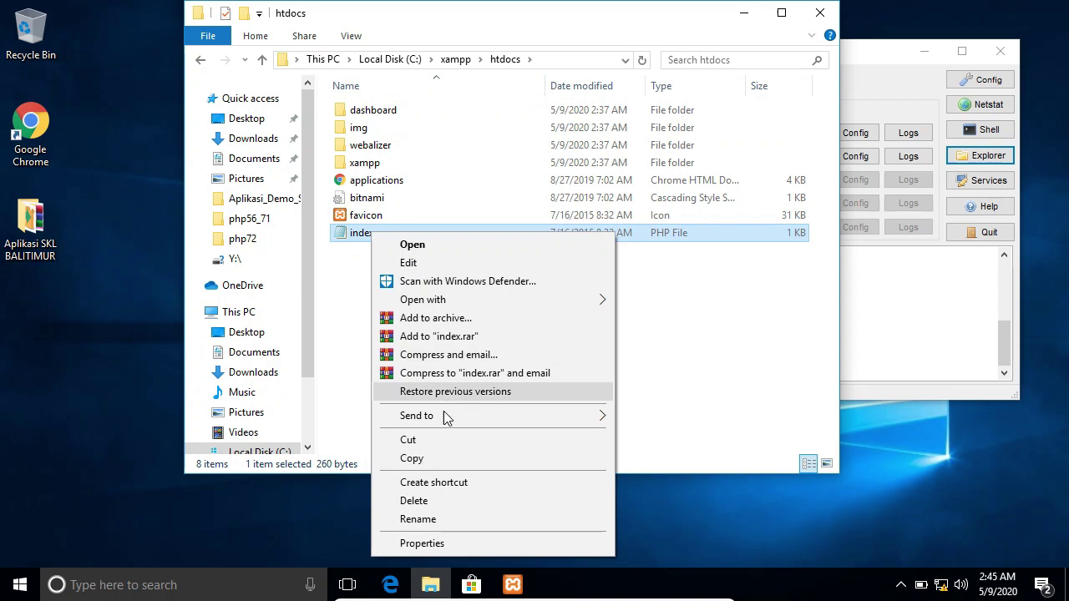
click(423, 458)
right_click(372, 298)
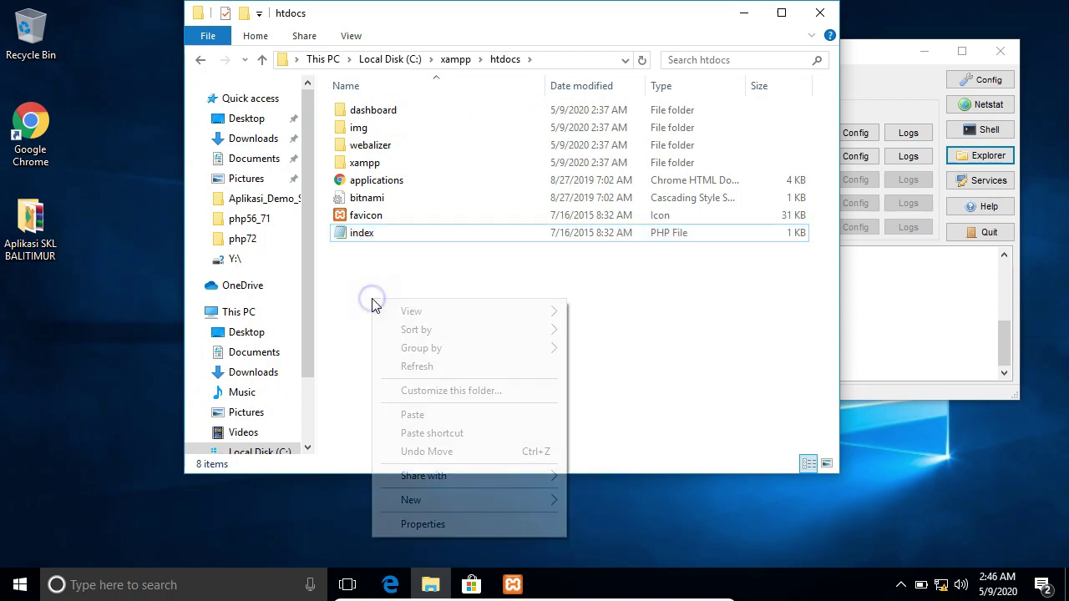
click(426, 415)
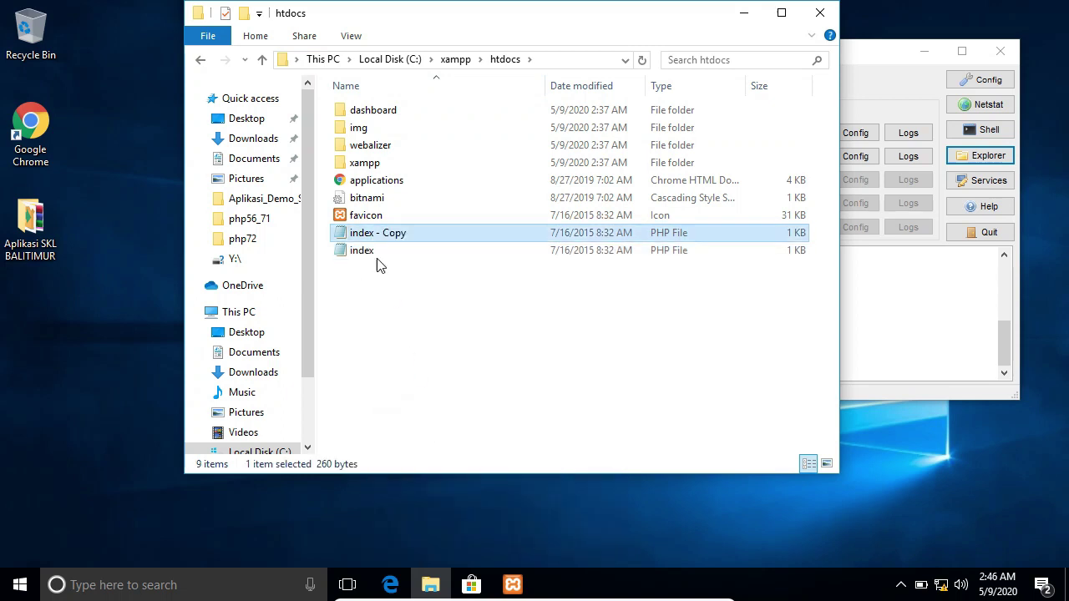
Rename the duplicated index file as info.
right_click(365, 235)
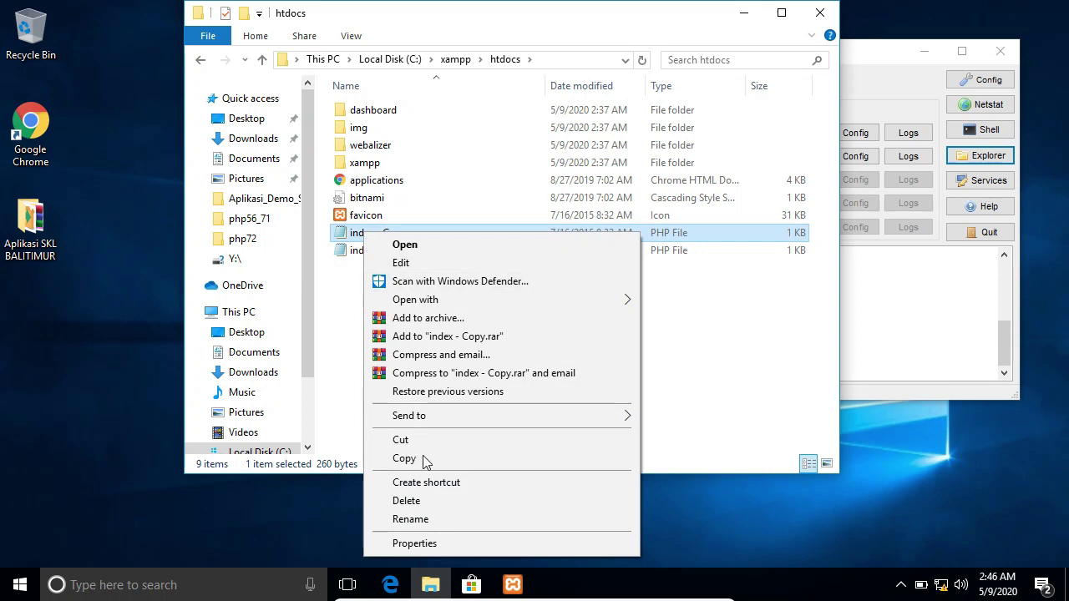
click(425, 518)
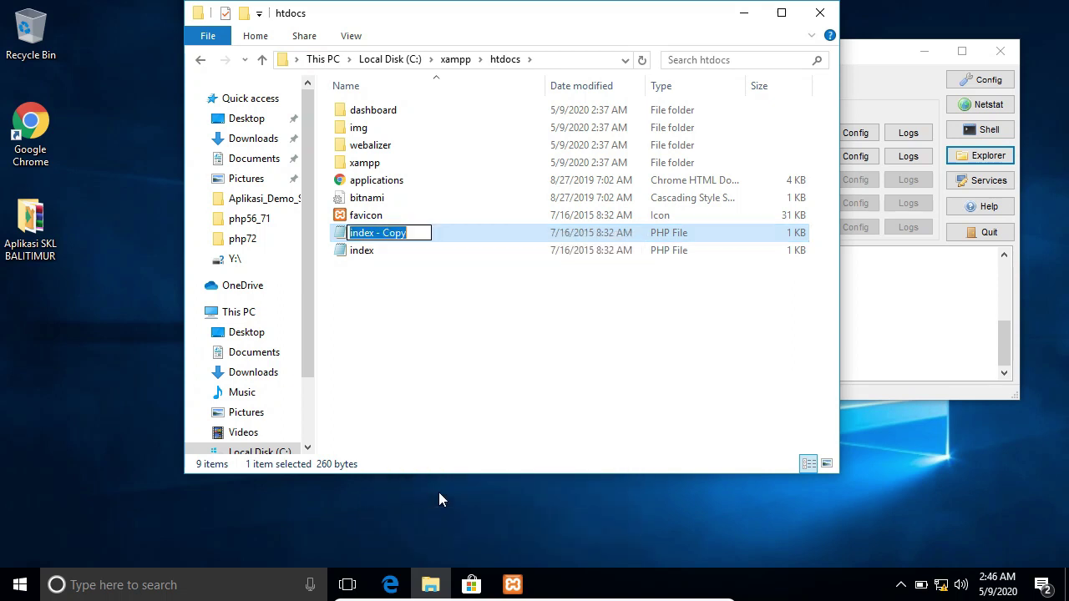
text(info)
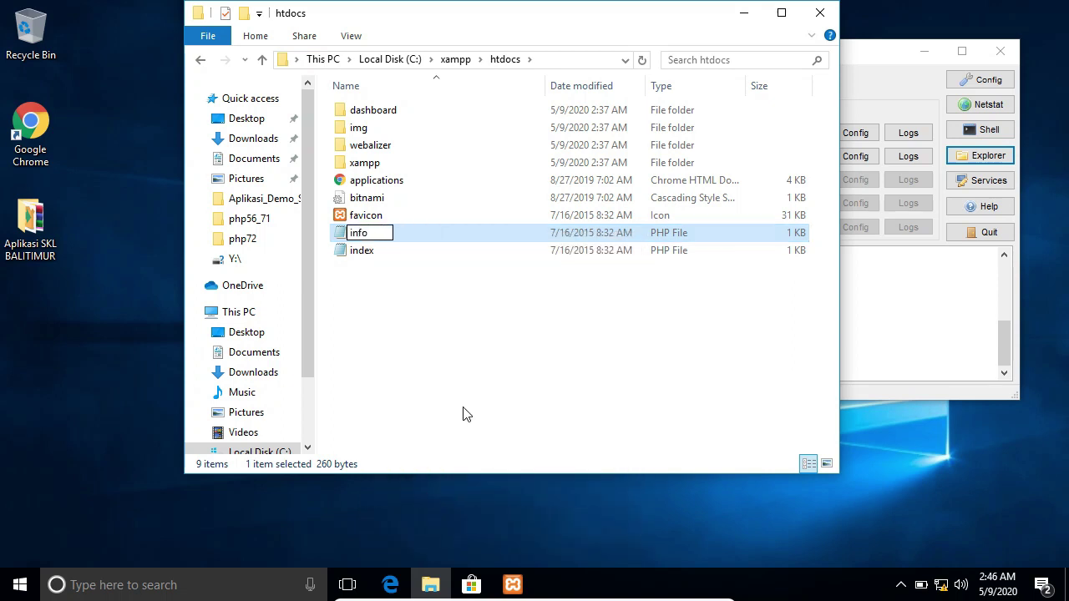
click(432, 322)
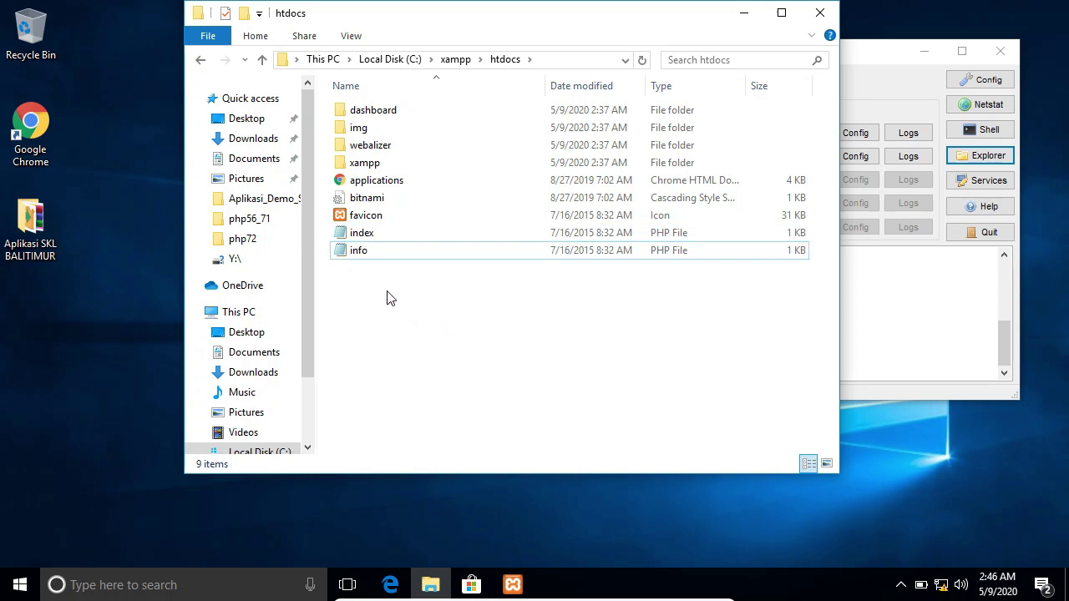
Open the info file in Notepad and replace all its code with an opening <?php tag and a closing ?> tag on separate lines.
click(348, 255)
right_click(348, 254)
mouse_move(453, 316)
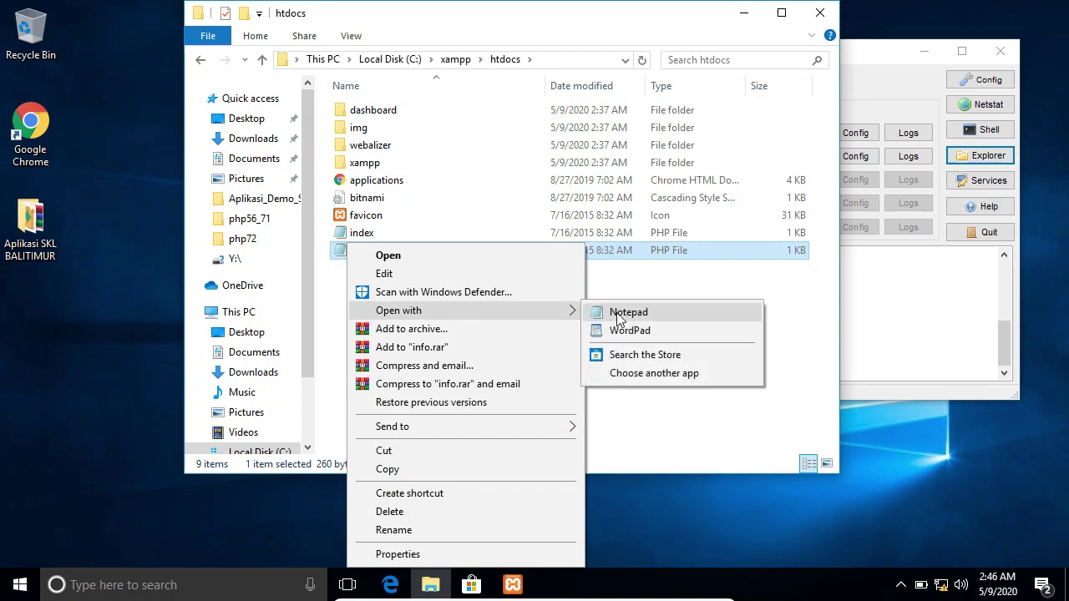
click(618, 314)
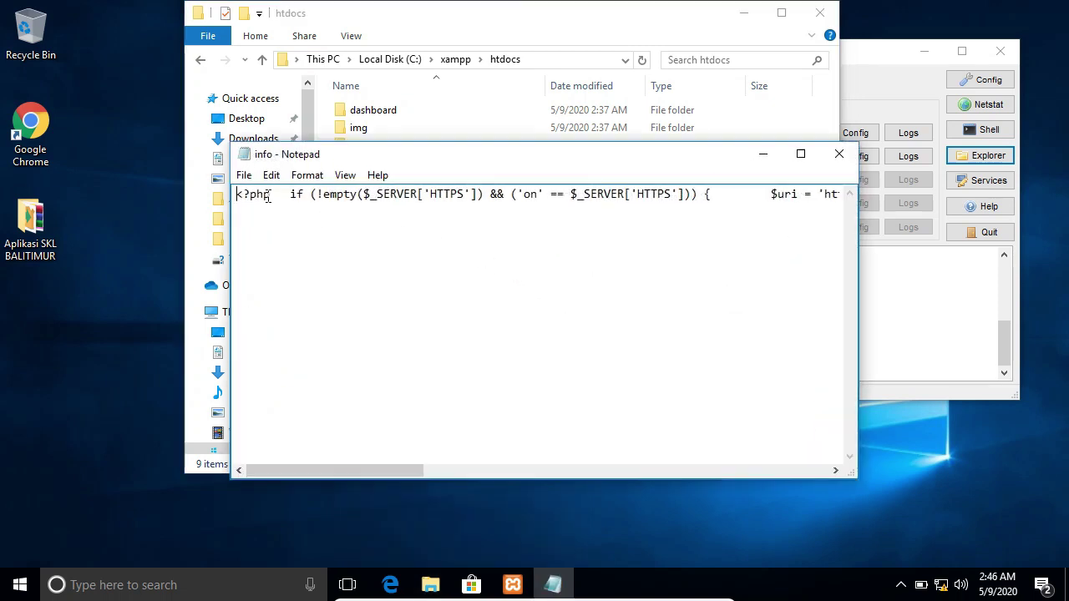
key(ctrl+a)
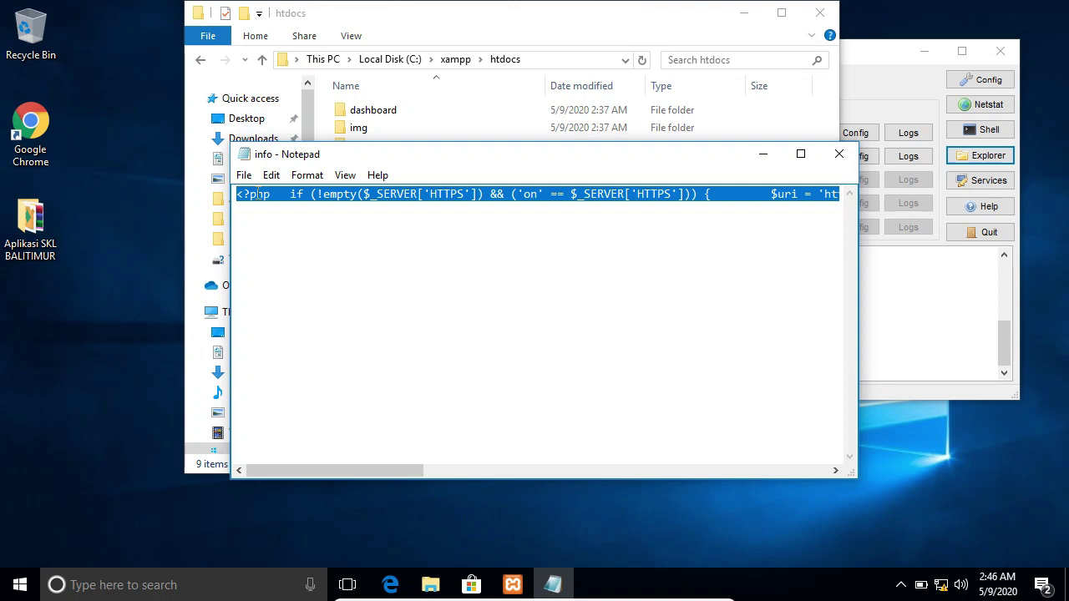
key(Delete)
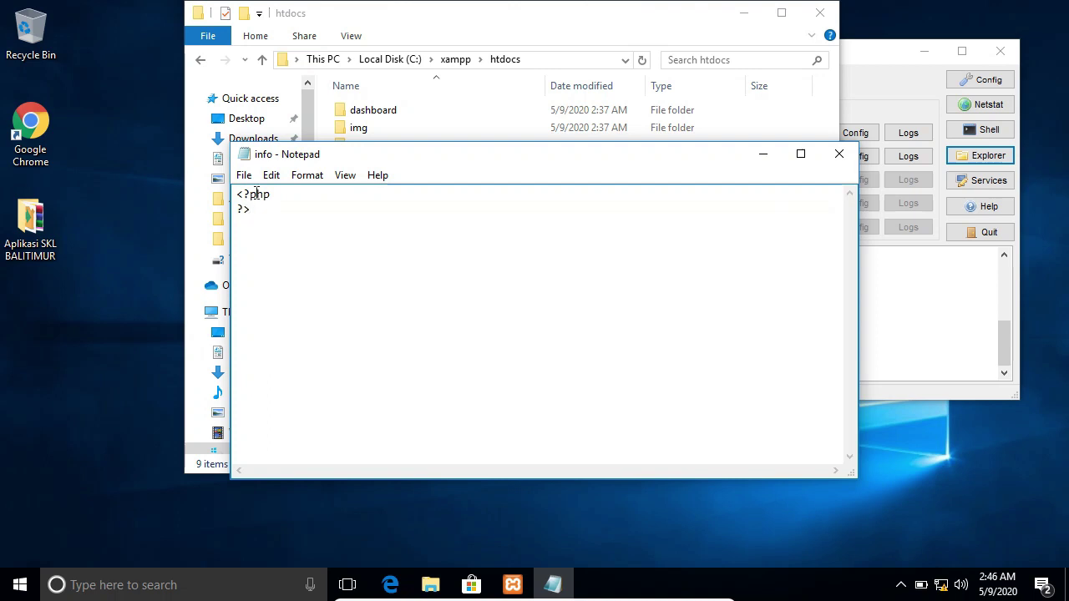
Add the line phpinfo(); between the PHP tags, save the info file and close Notepad.
click(286, 195)
key(Return)
click(244, 175)
click(275, 229)
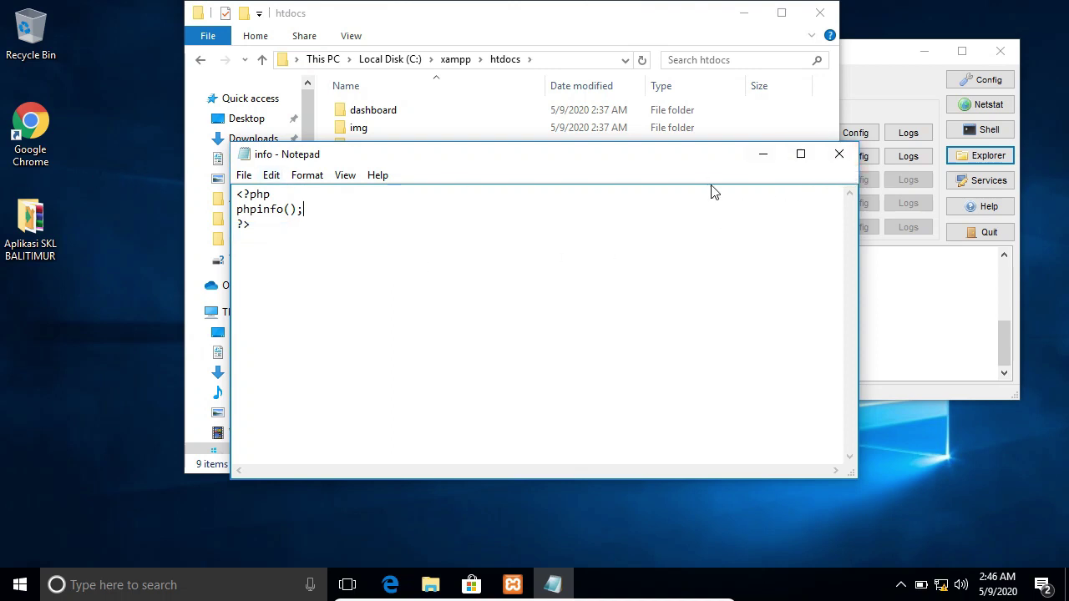
click(839, 153)
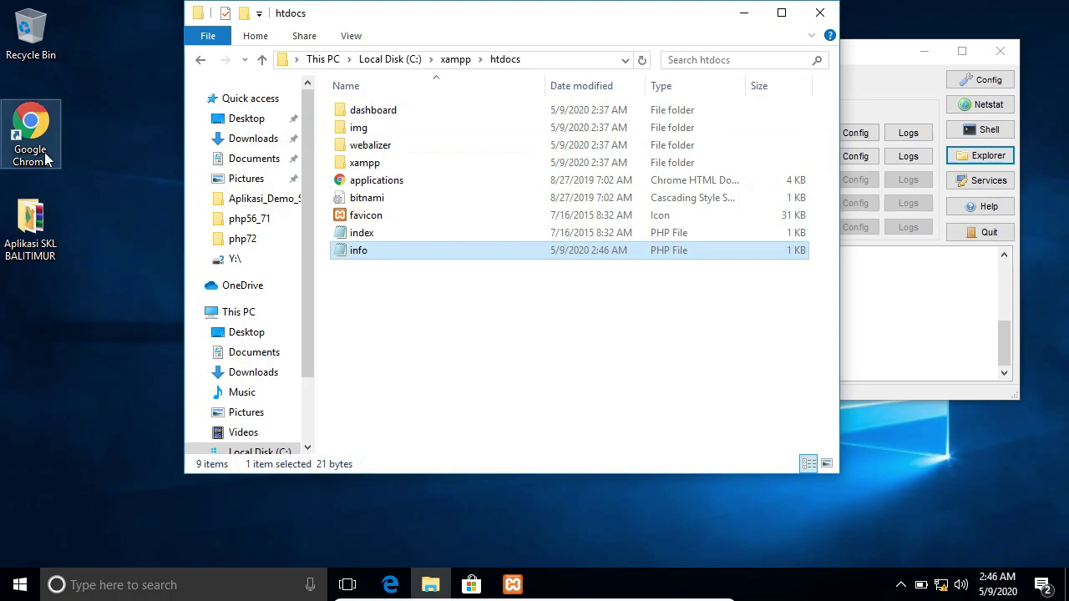
Switch to Google Chrome and load localhost/info.php.
double_click(44, 128)
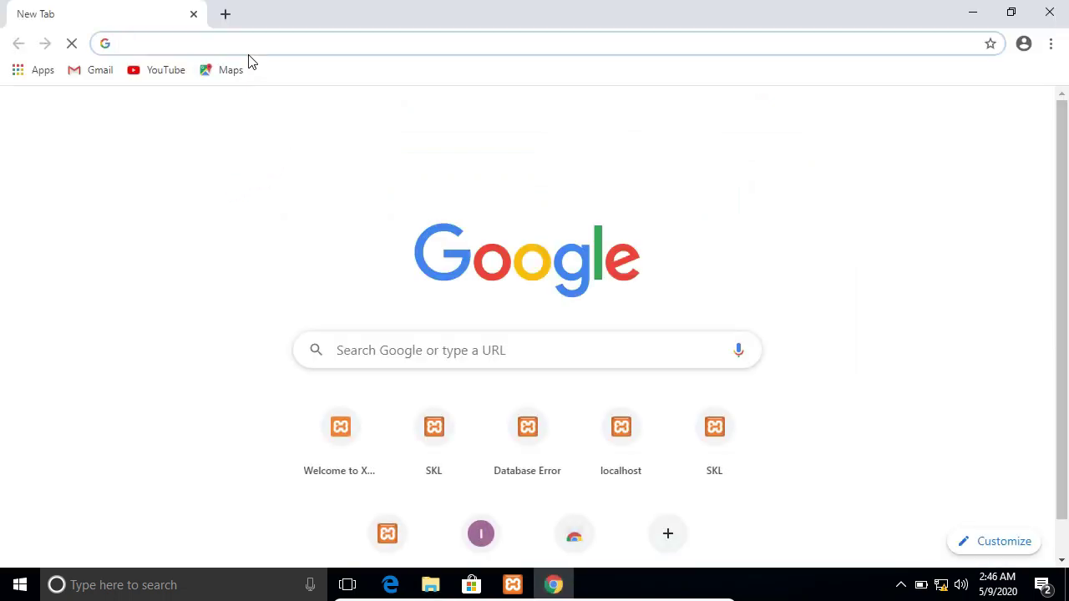
text(localhost:3411)
key(BackSpace)
key(BackSpace)
key(BackSpace)
key(BackSpace)
key(BackSpace)
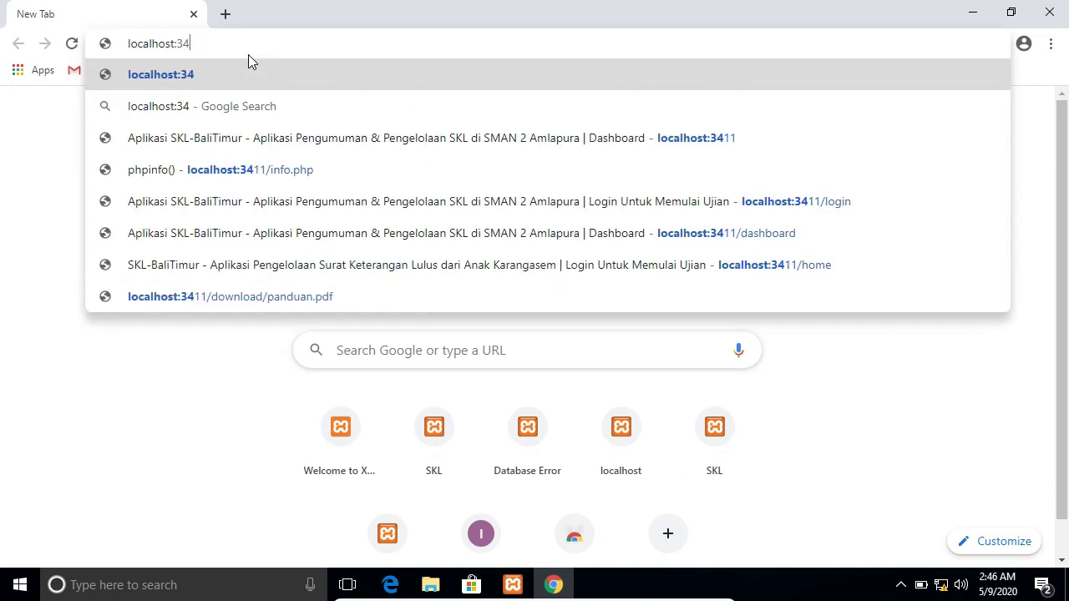
text(/info.)
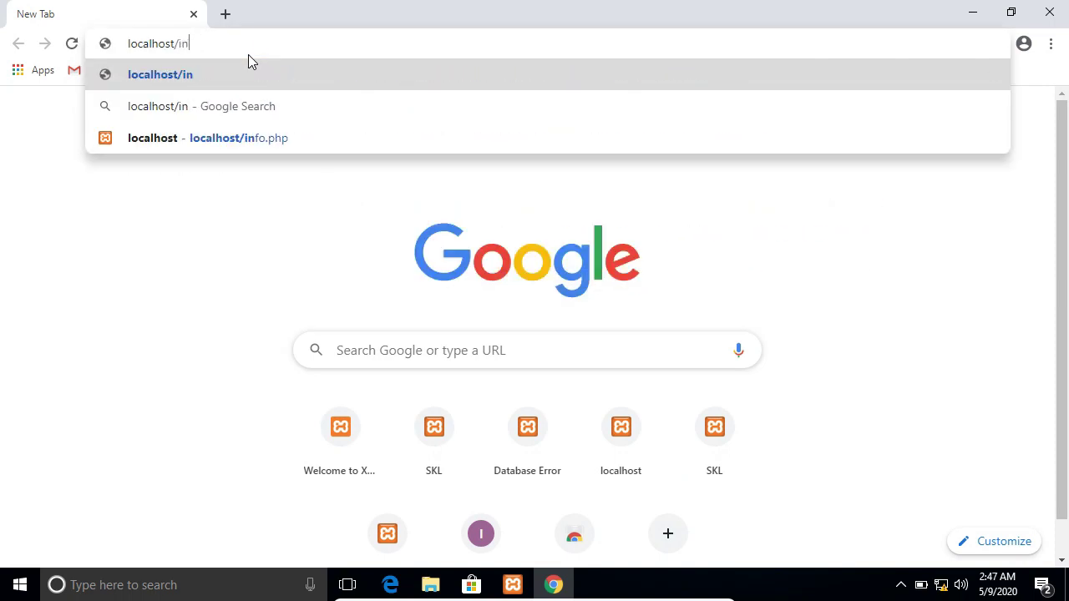
text(php)
key(Return)
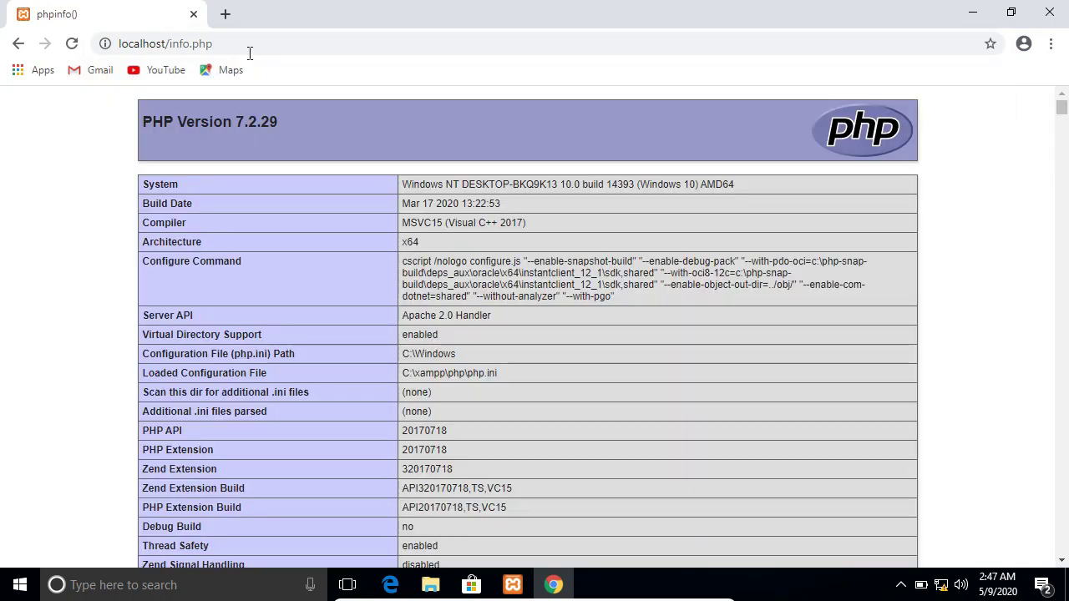
Examine the PHP information page for the PHP version, build details, Zend Engine and Apache configuration sections.
scroll(420, 224, down, 7)
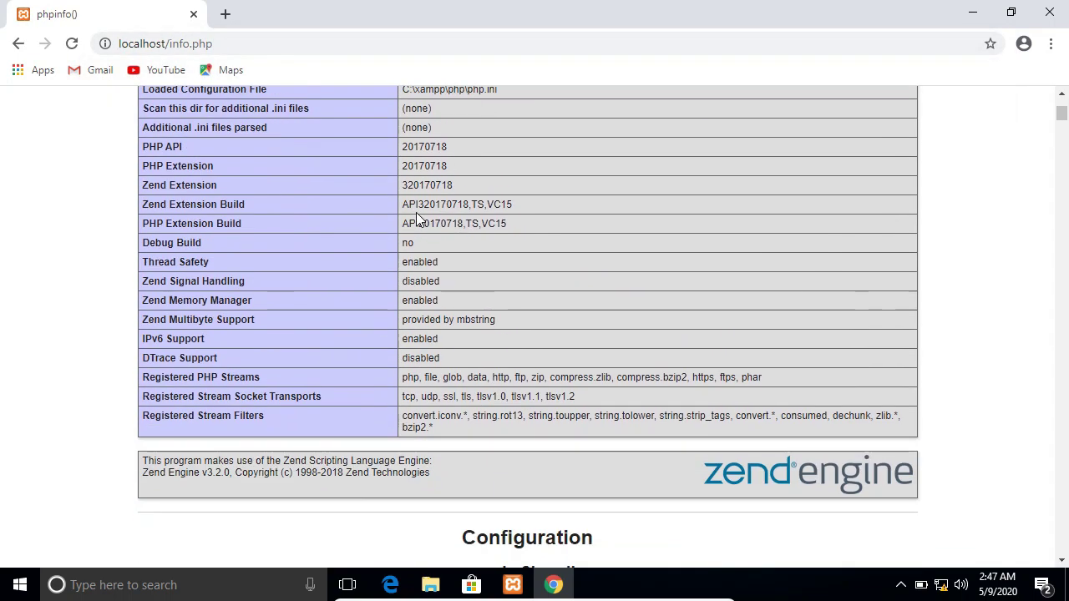
scroll(420, 219, down, 7)
scroll(417, 219, up, 14)
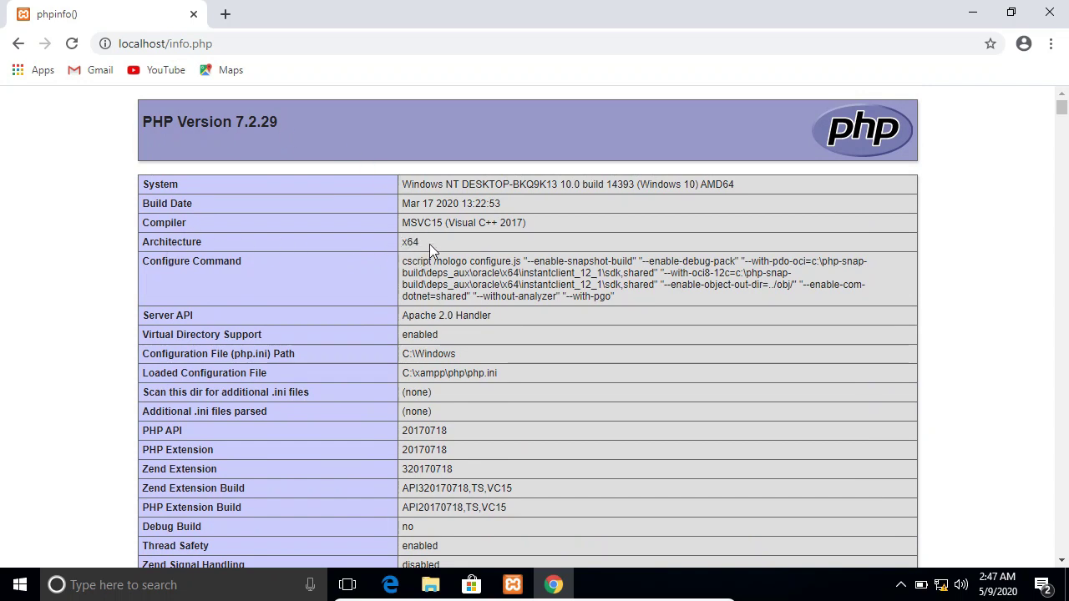
scroll(415, 278, down, 1)
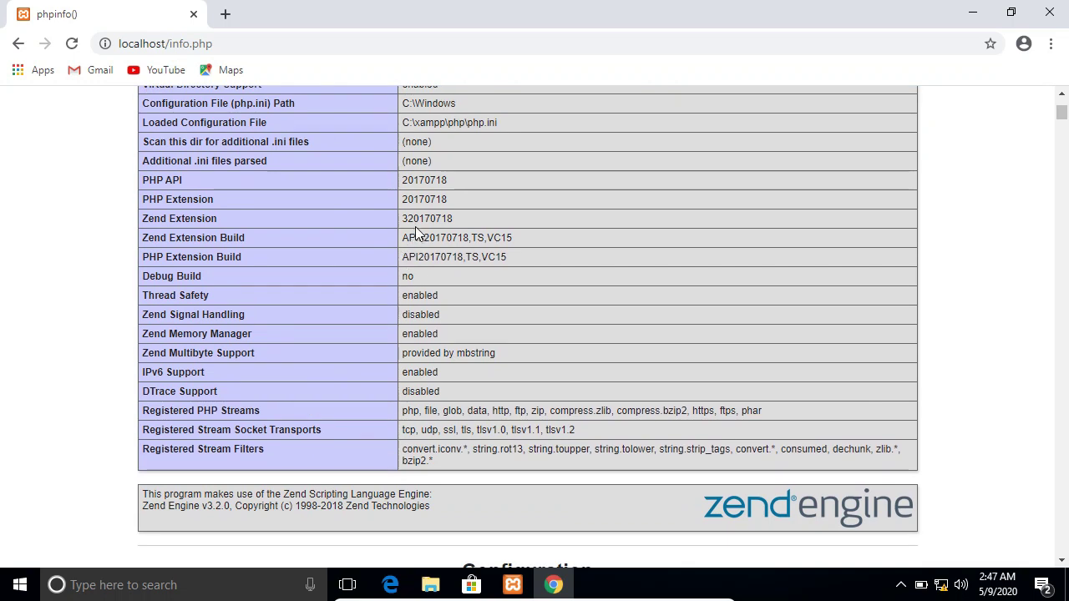
scroll(415, 232, down, 1)
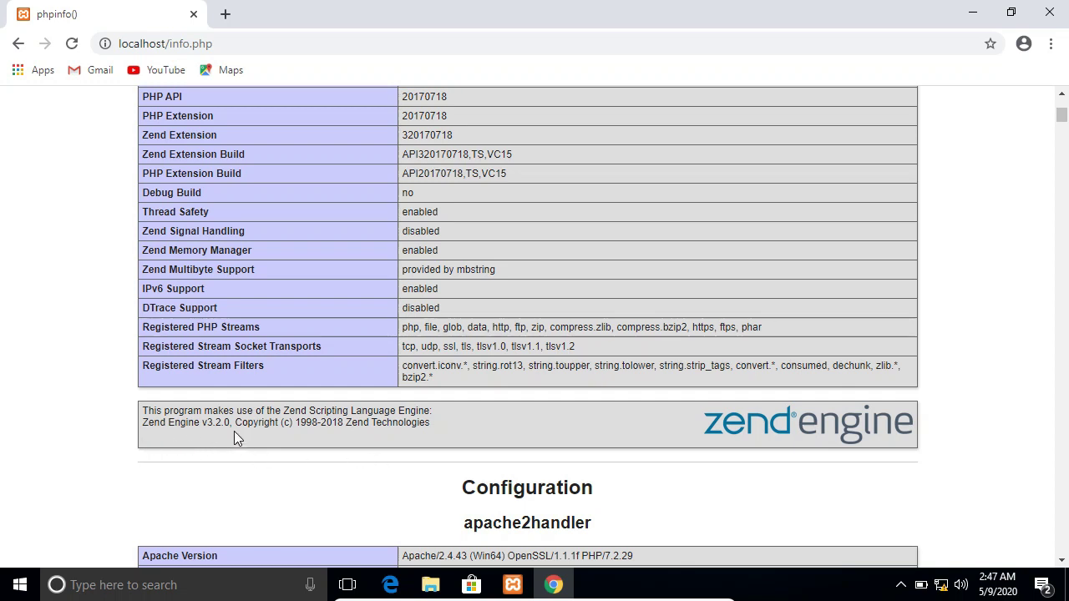
scroll(353, 388, down, 7)
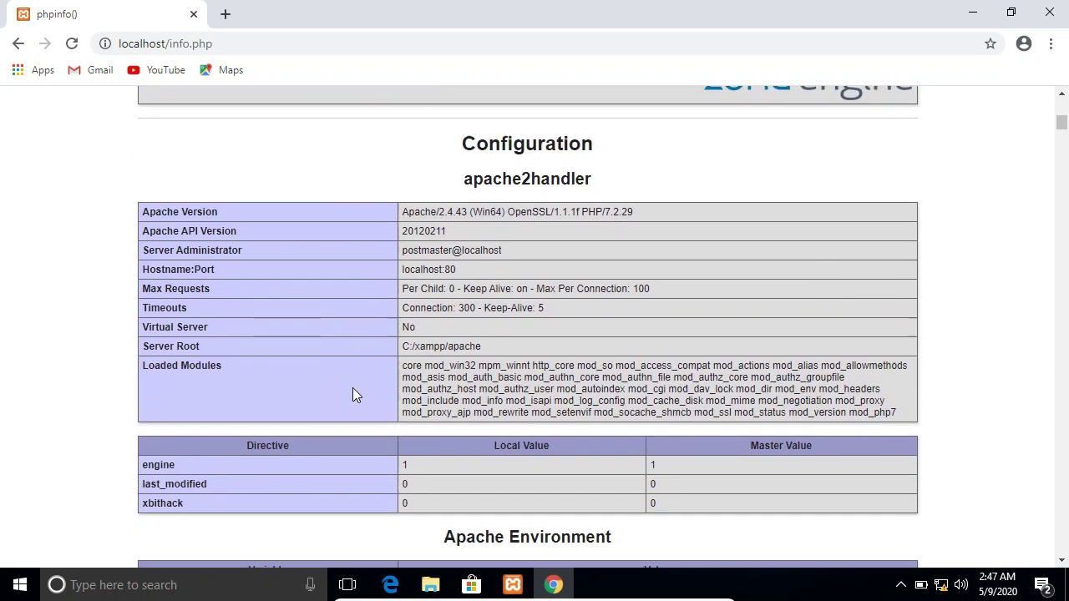
scroll(352, 388, down, 4)
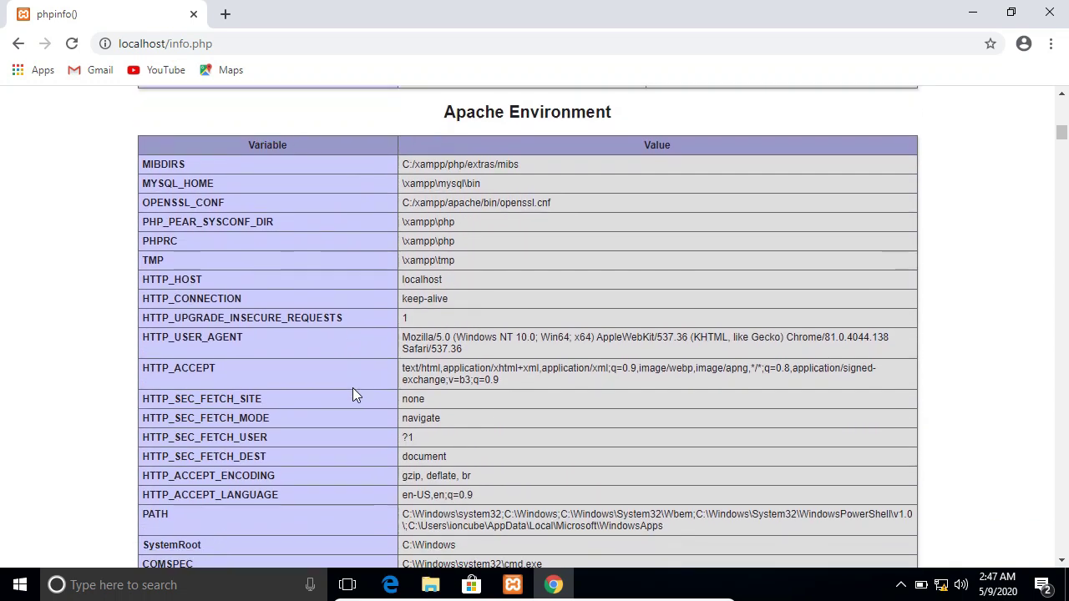
scroll(352, 388, up, 11)
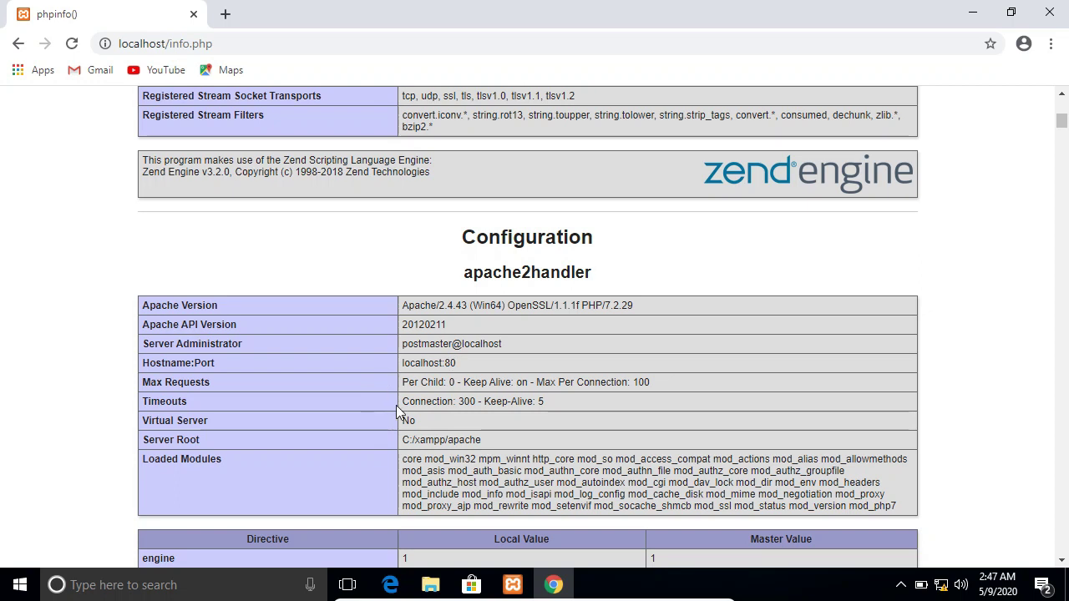
scroll(396, 410, up, 1)
scroll(397, 410, down, 1)
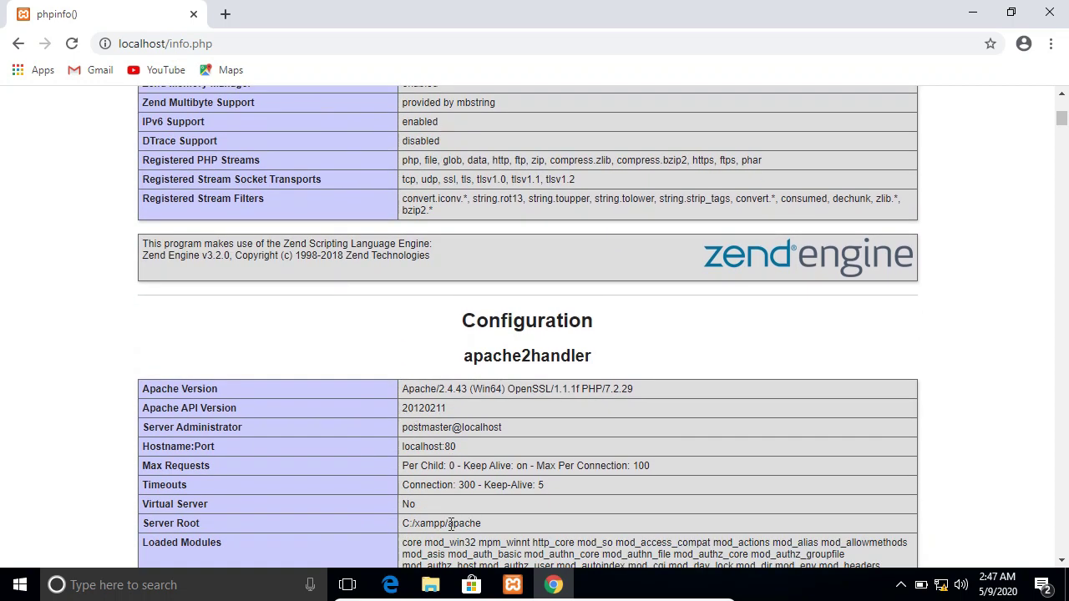
scroll(436, 441, up, 3)
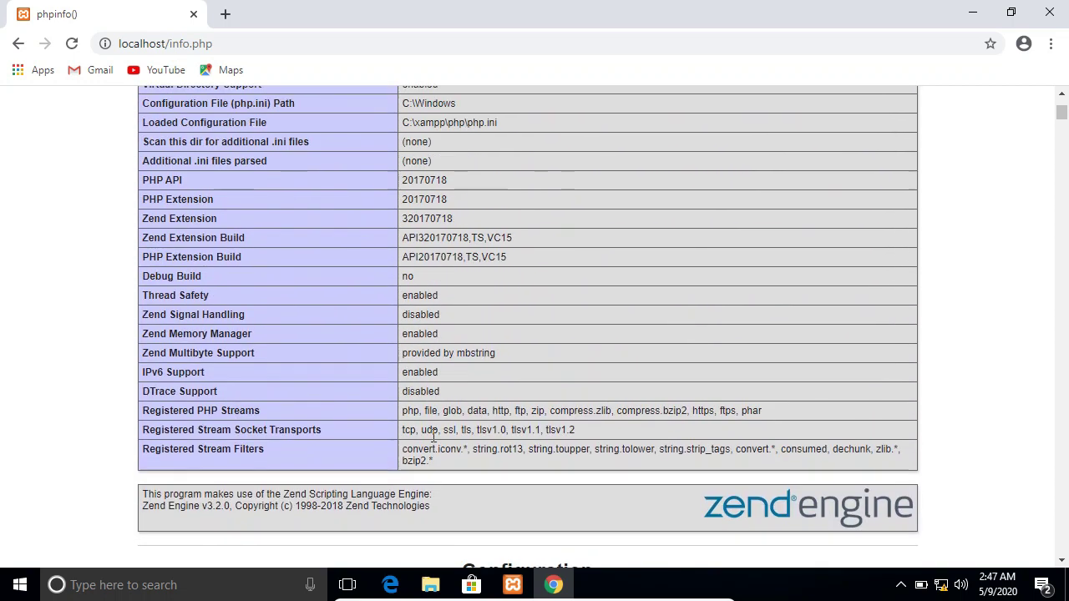
scroll(433, 437, up, 1)
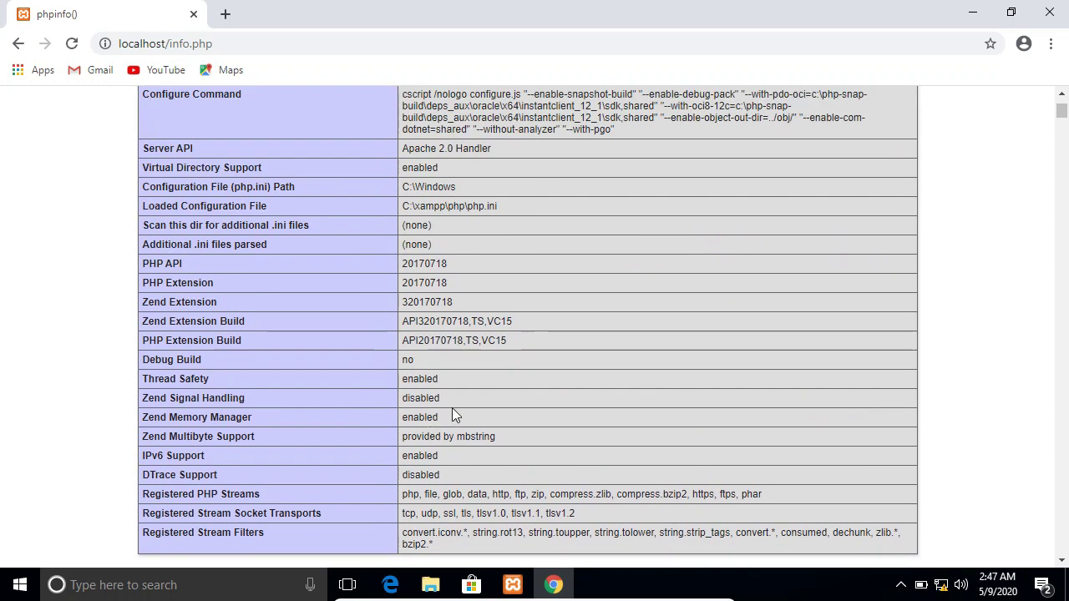
scroll(435, 434, up, 2)
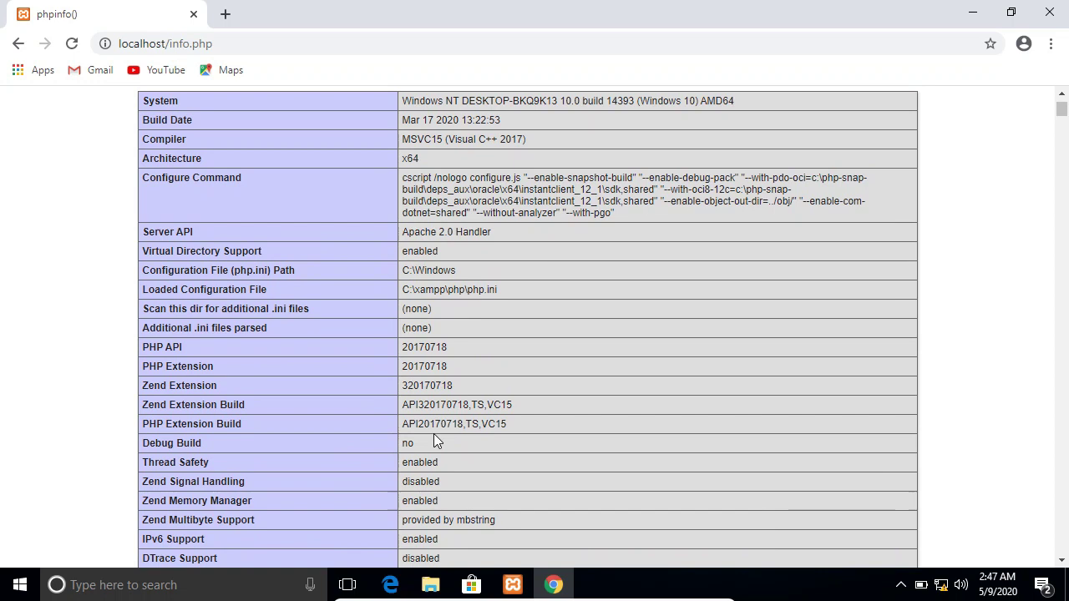
scroll(434, 435, down, 1)
scroll(435, 434, down, 2)
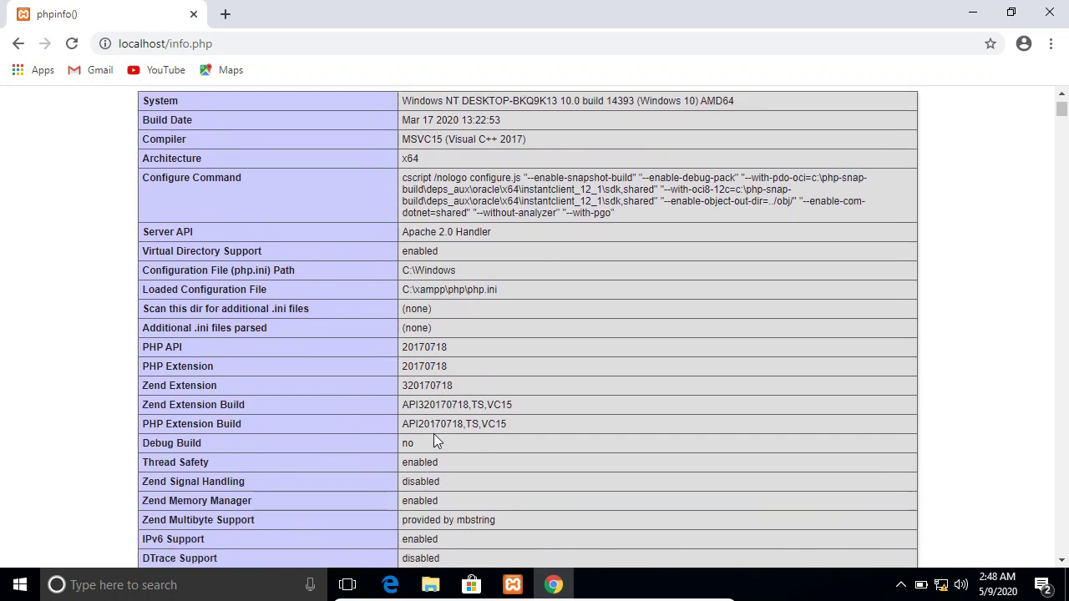
Check the Thread Safety setting on the PHP information page, and review the PHP version and Zend Engine details again.
scroll(434, 434, down, 1)
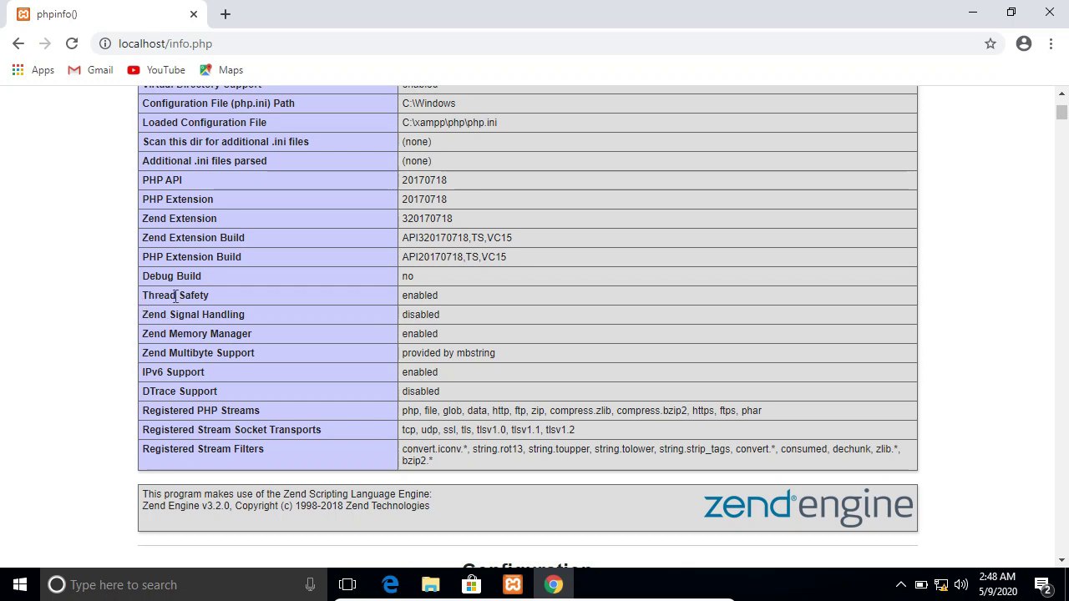
double_click(419, 296)
click(453, 297)
scroll(464, 293, down, 1)
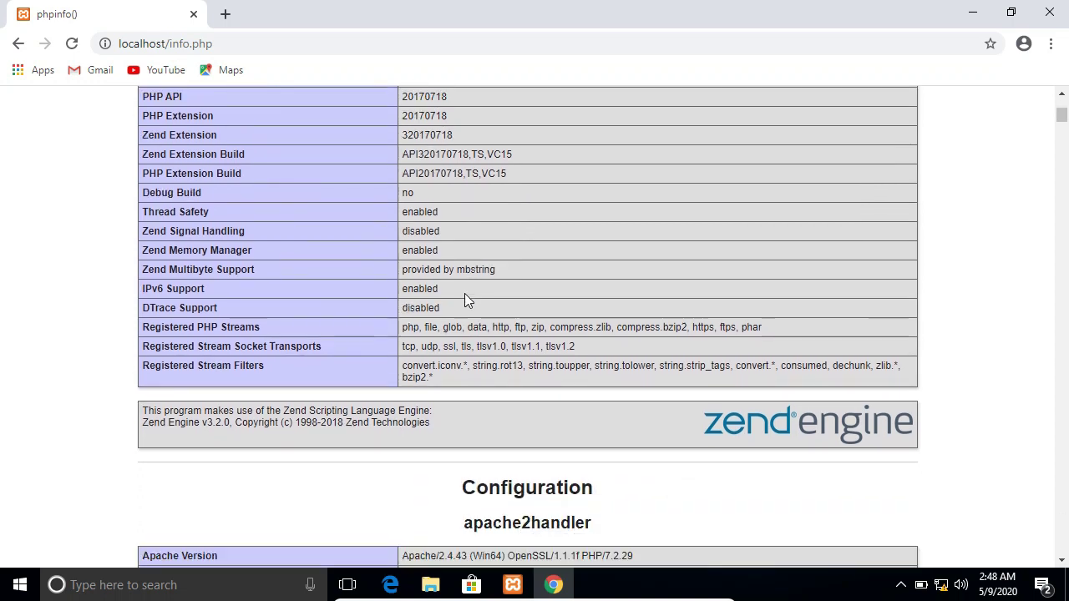
scroll(465, 293, down, 1)
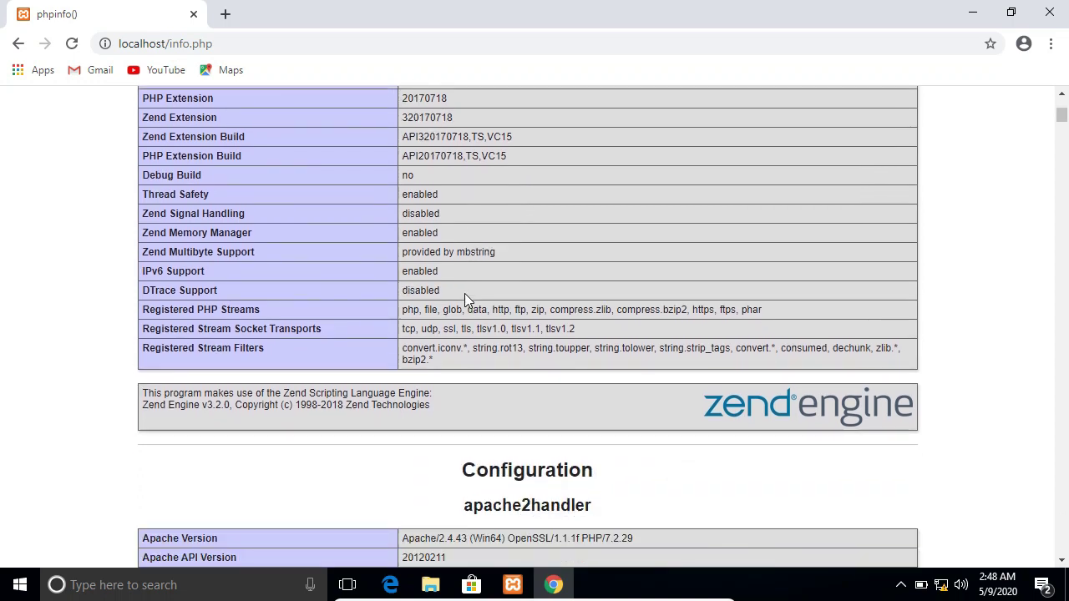
scroll(465, 293, down, 1)
scroll(464, 293, up, 5)
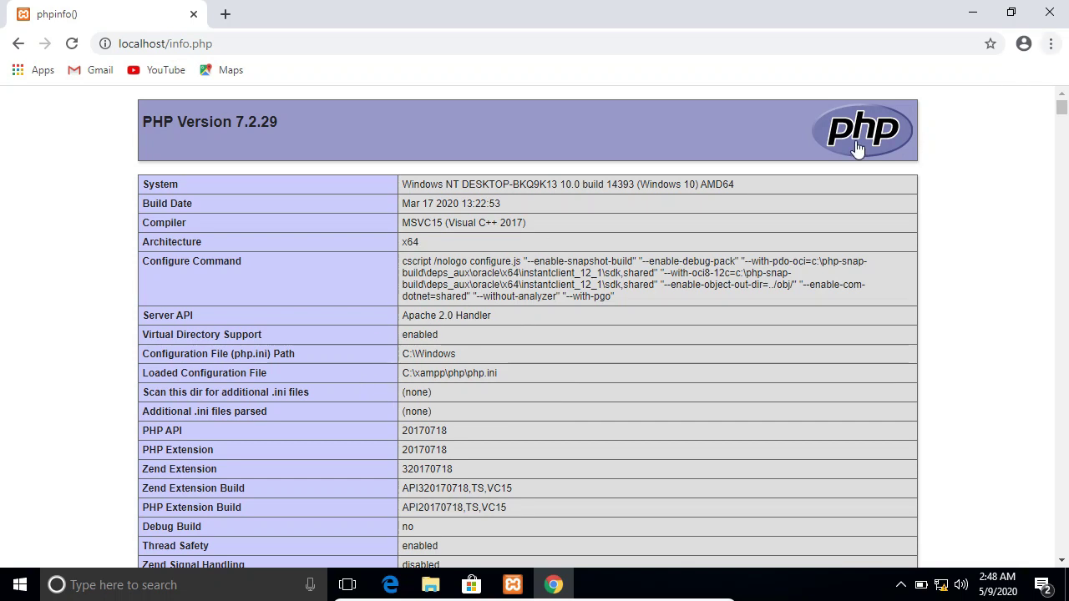
scroll(816, 170, down, 5)
scroll(296, 353, down, 1)
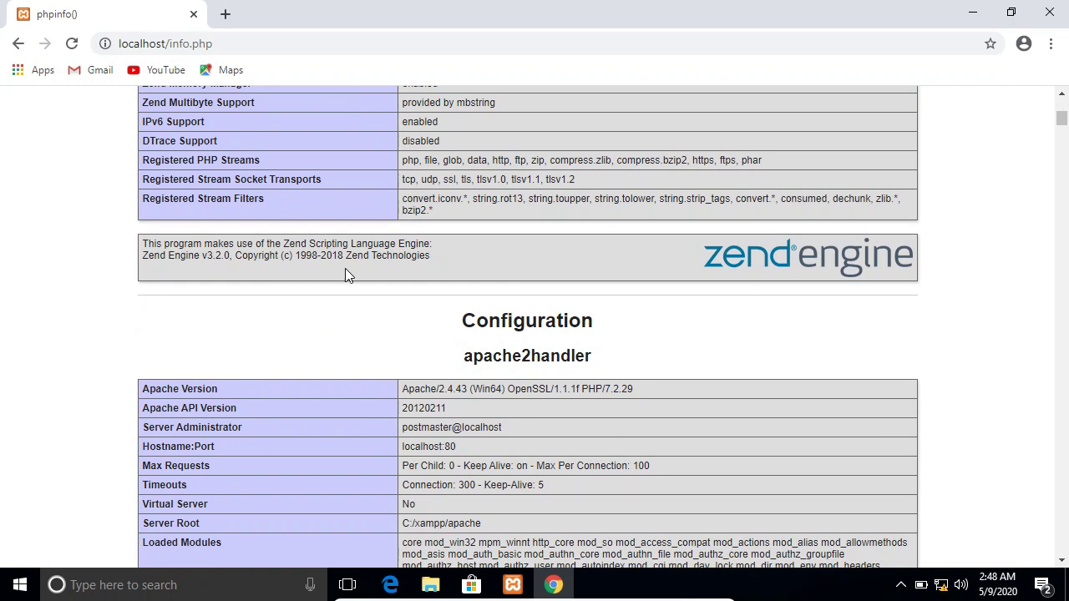
click(972, 12)
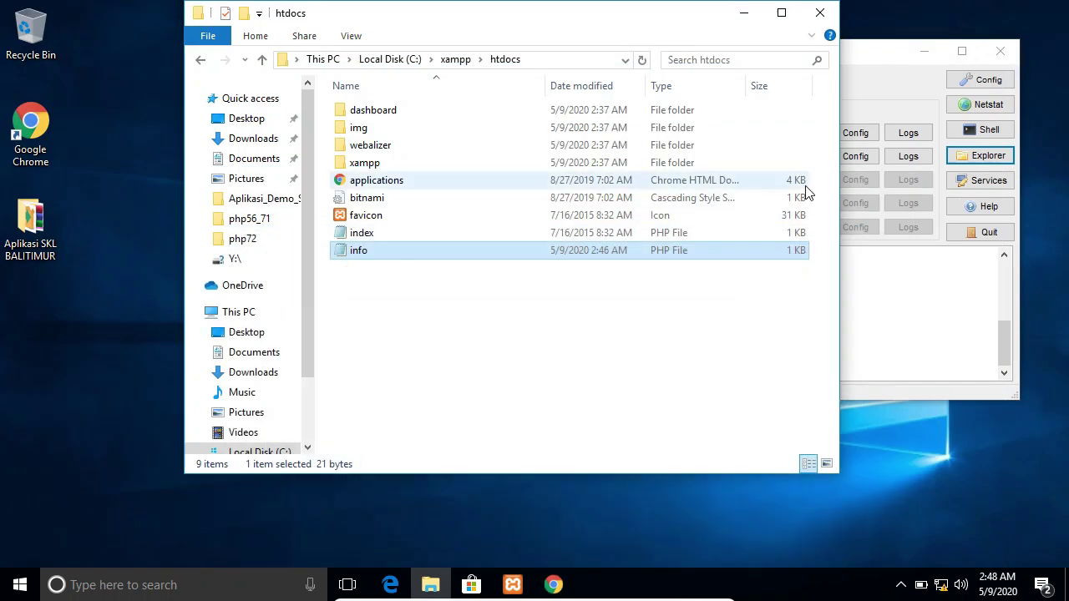
click(599, 319)
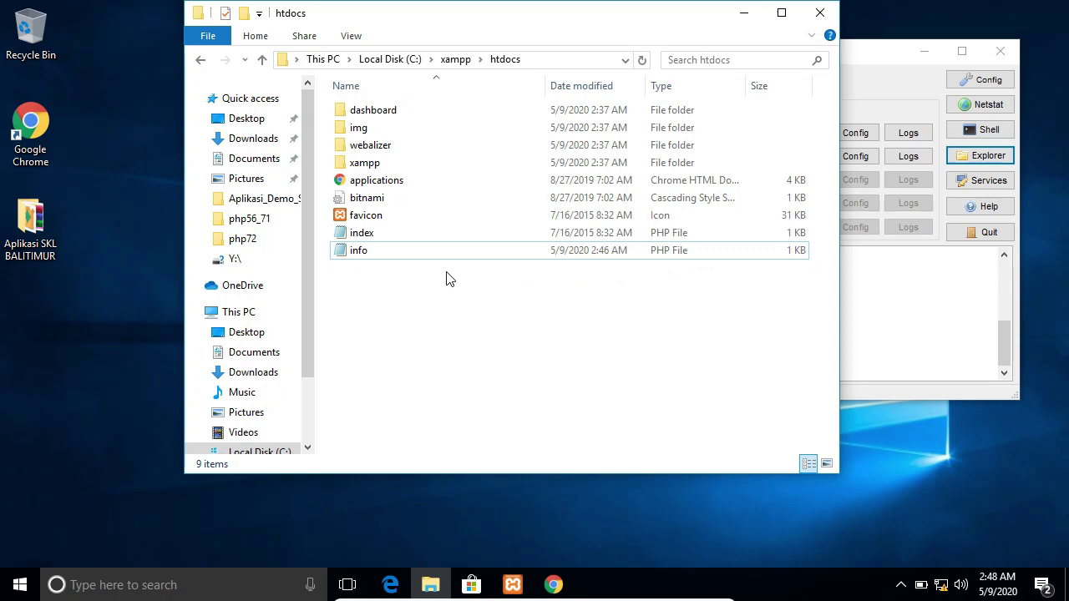
click(555, 584)
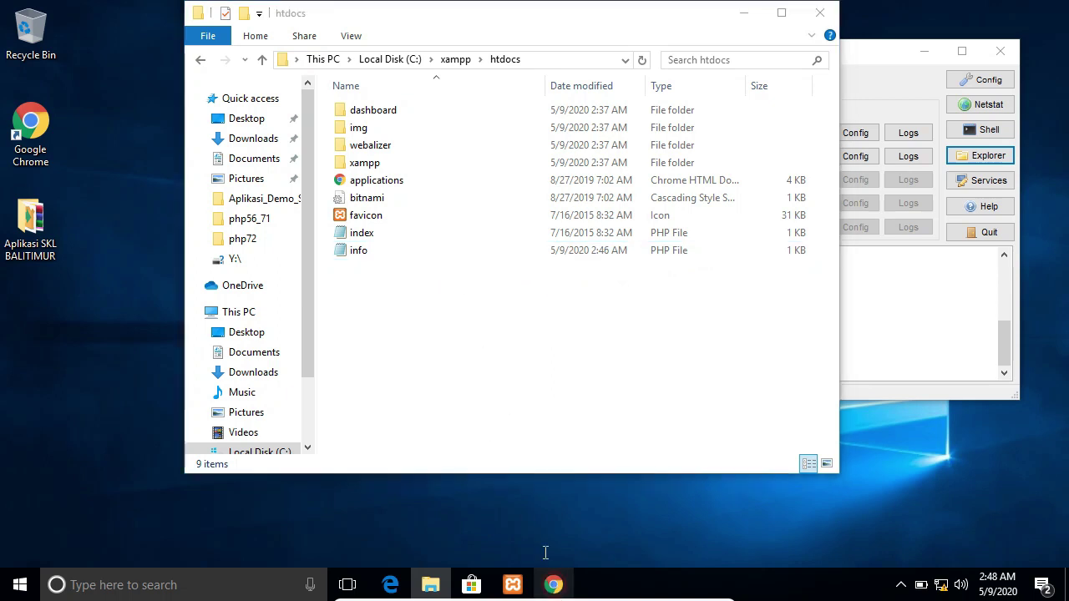
Check the Compiler and Architecture entries on the PHP information page.
scroll(452, 276, up, 10)
double_click(409, 242)
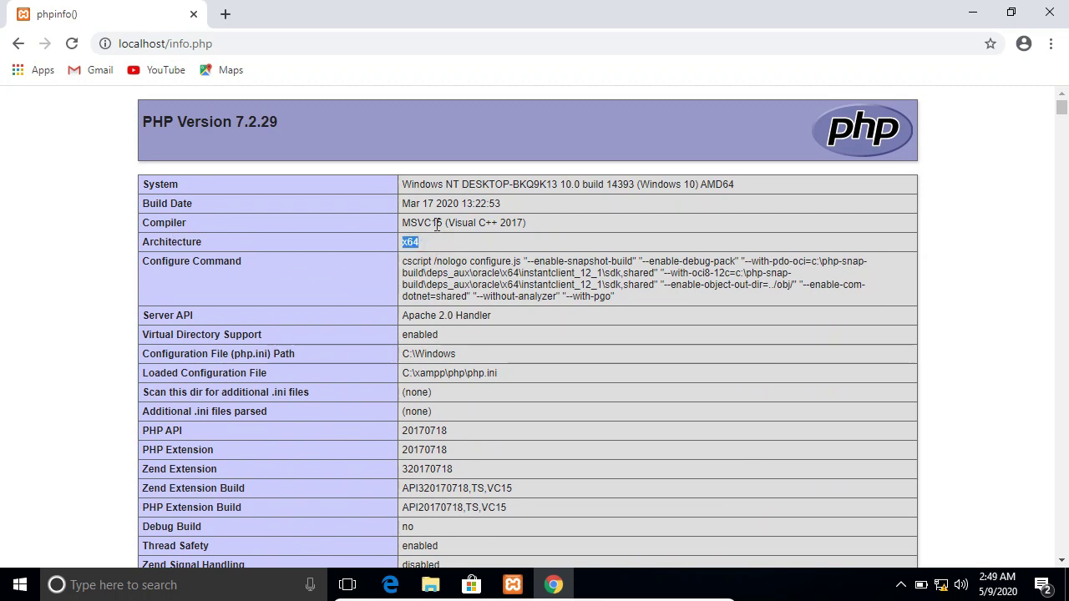
drag(431, 223, 443, 225)
click(559, 224)
click(425, 245)
scroll(427, 251, down, 1)
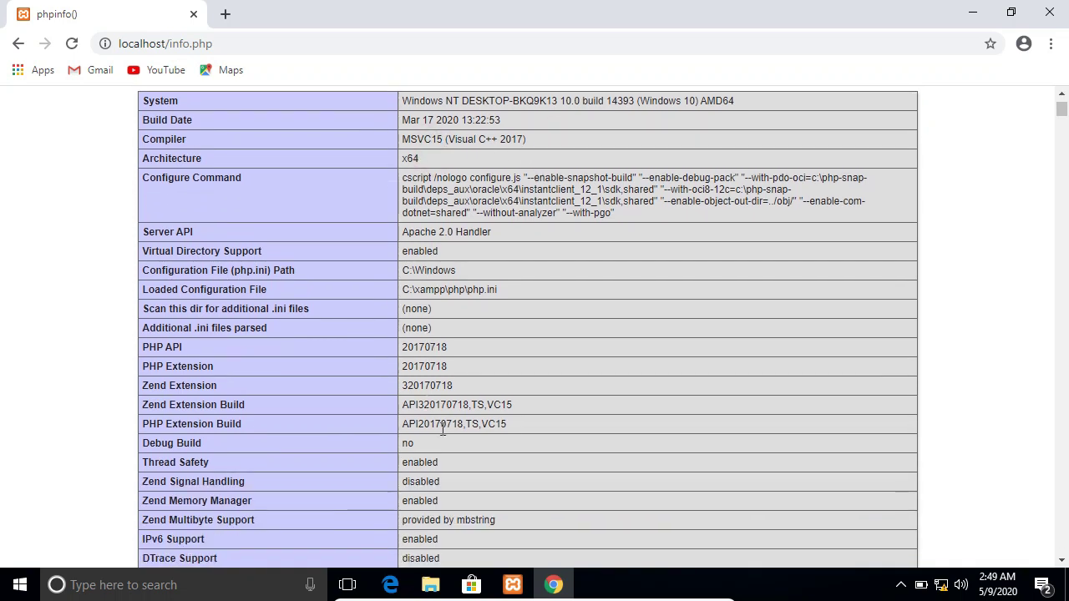
scroll(415, 309, up, 1)
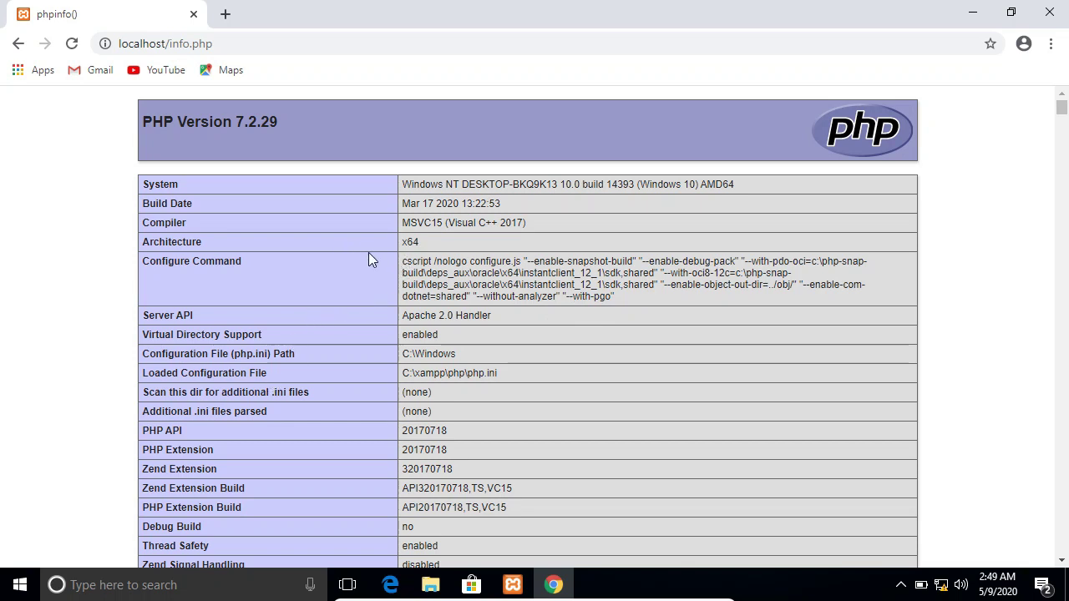
Open the loader folder inside Aplikasi SKL BALITIMUR on the desktop and compare the names of the two ionCube loader archives.
click(973, 15)
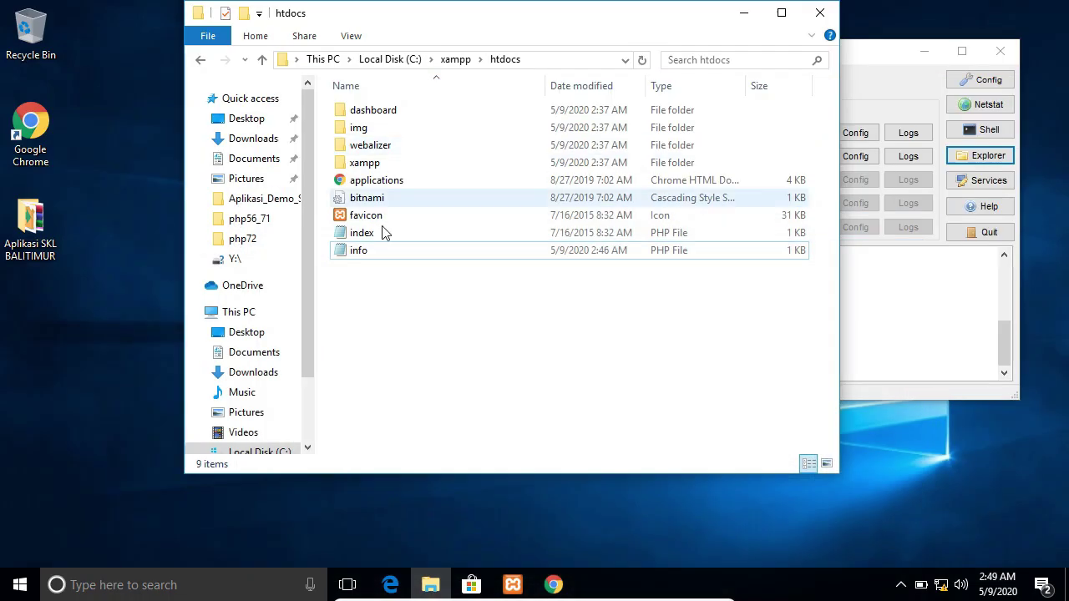
double_click(43, 244)
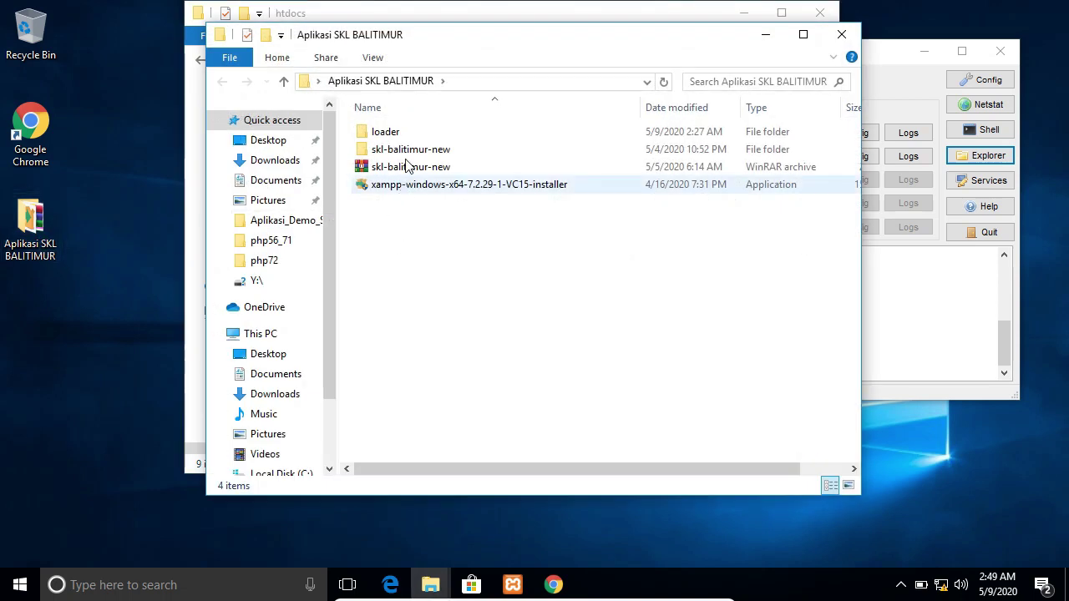
double_click(387, 137)
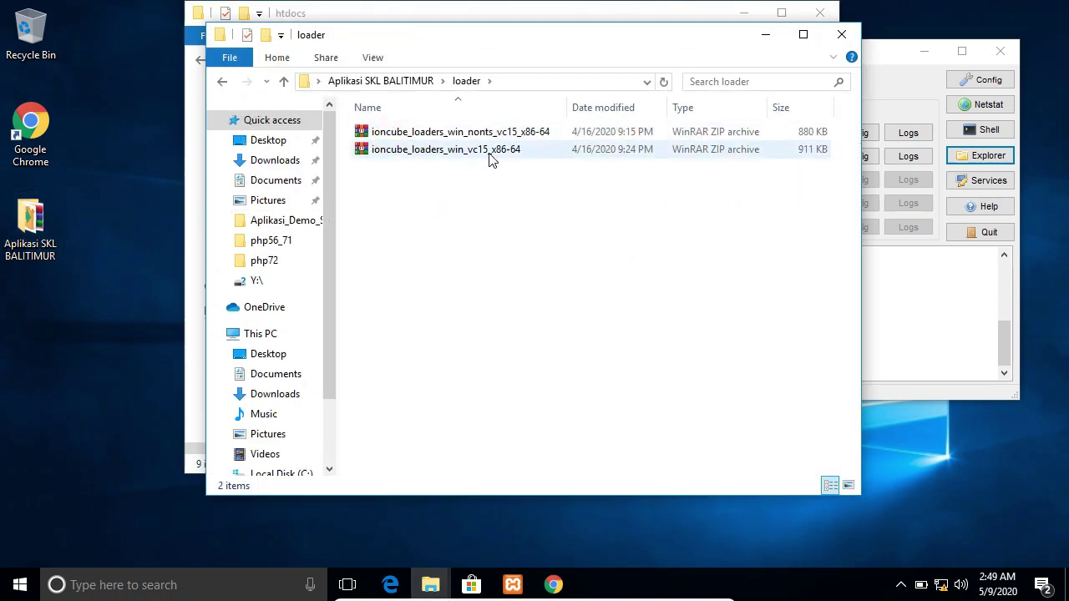
double_click(566, 107)
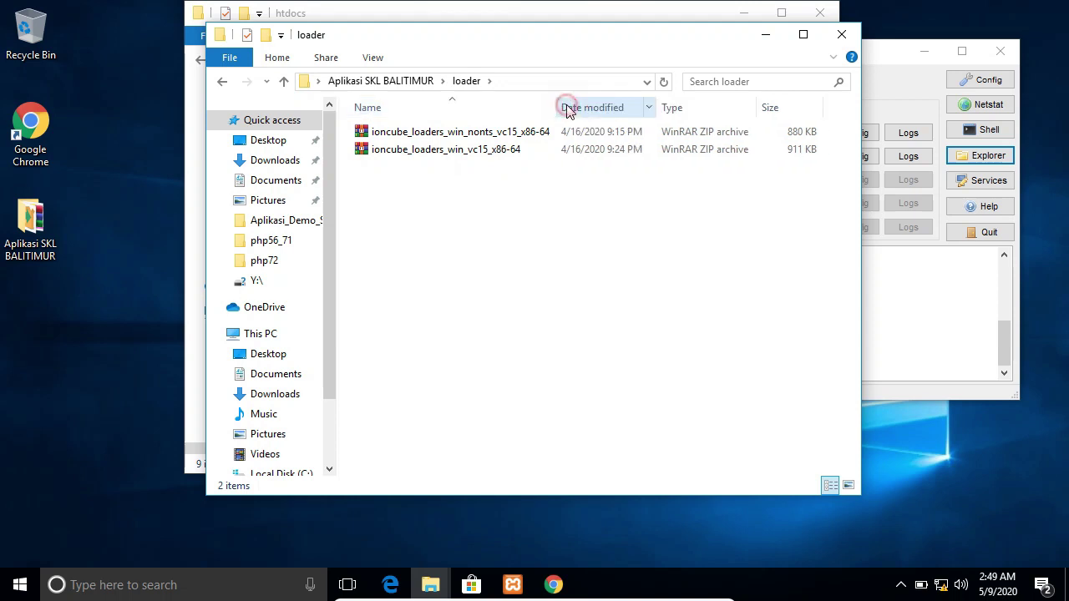
click(460, 150)
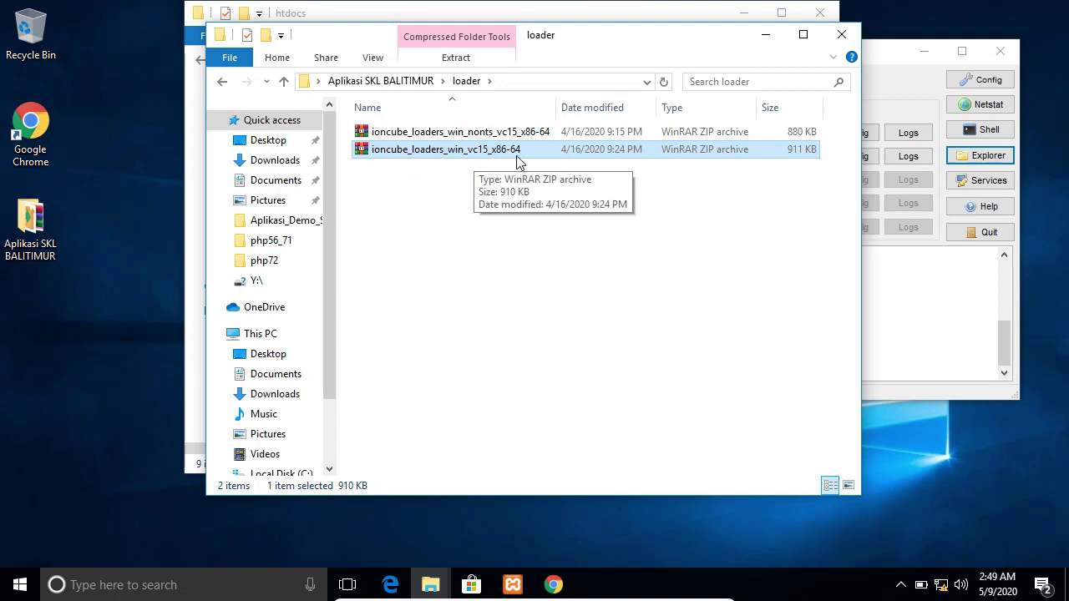
click(464, 133)
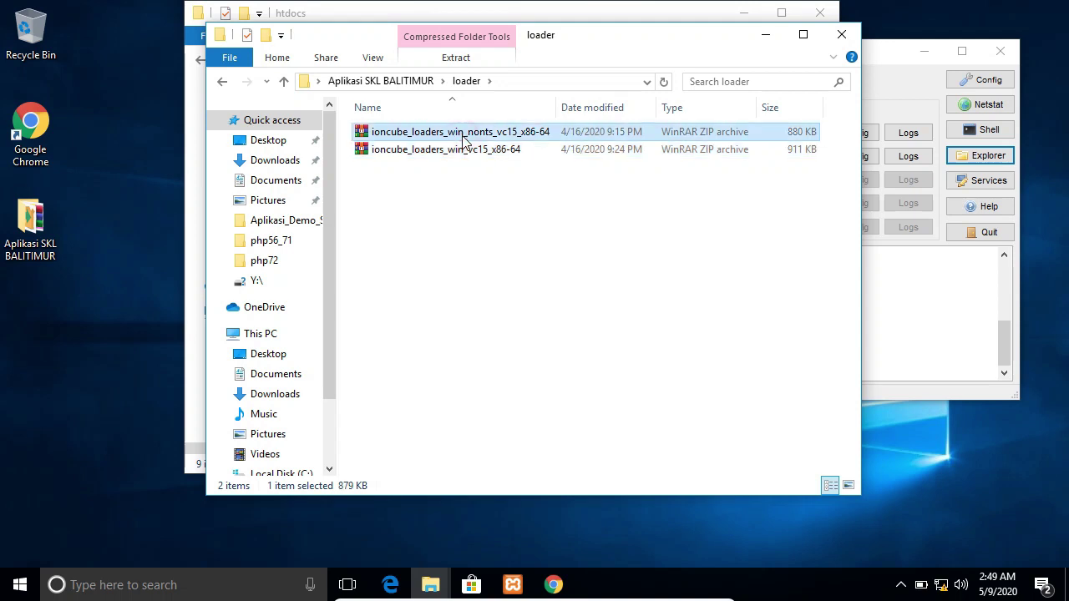
Switch to Google Chrome and check the Thread Safety entry on the PHP information page.
click(552, 584)
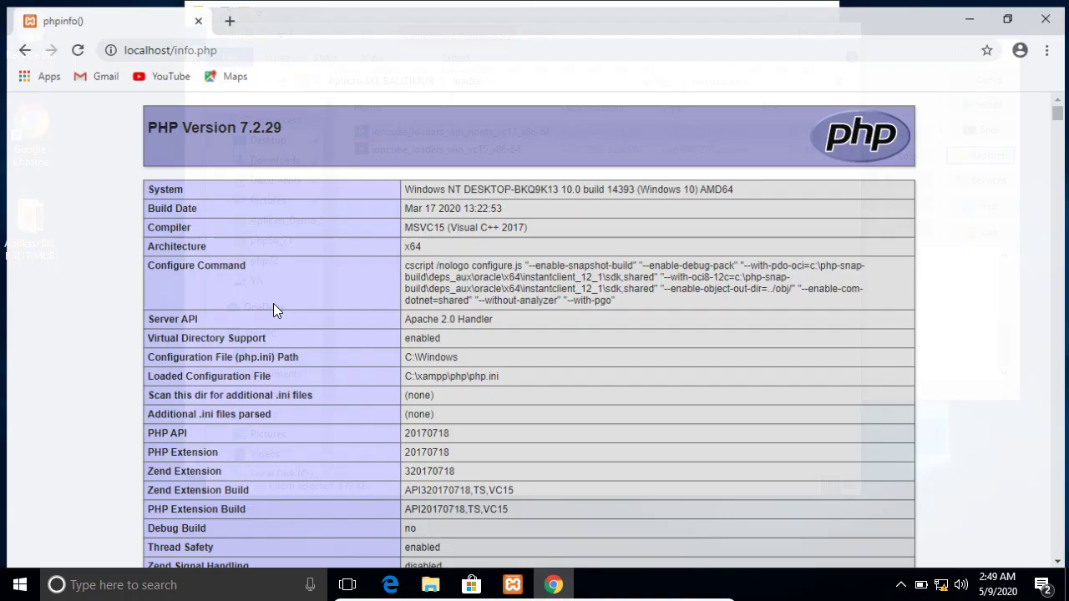
scroll(270, 427, down, 2)
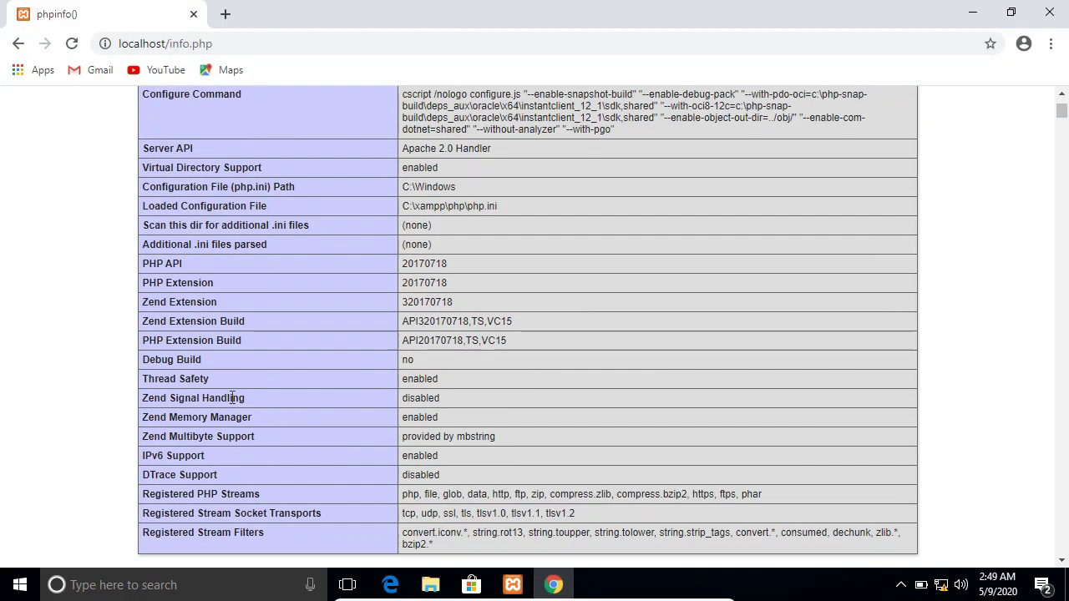
double_click(411, 381)
Switch to File Explorer and extract the ioncube_loaders_win_vc15_x86-64 archive into a folder of the same name.
click(430, 585)
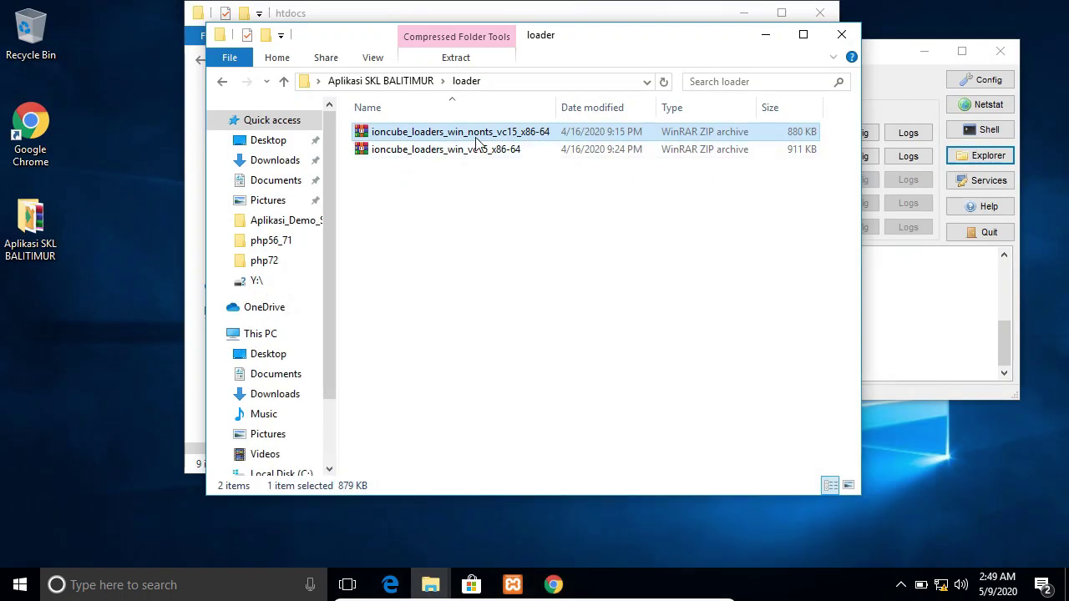
click(432, 243)
click(423, 157)
right_click(421, 153)
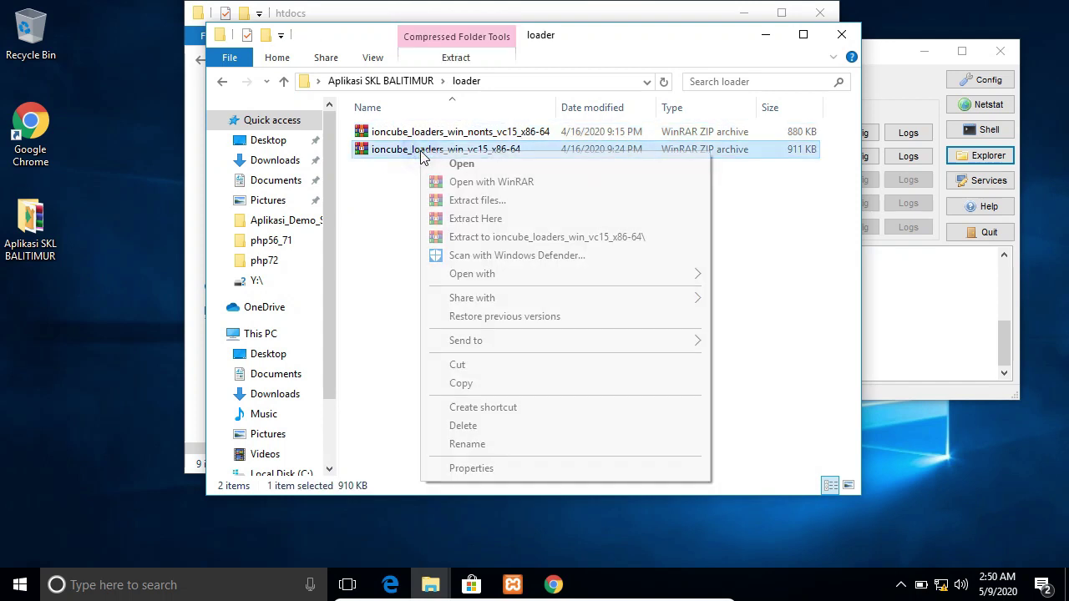
click(497, 238)
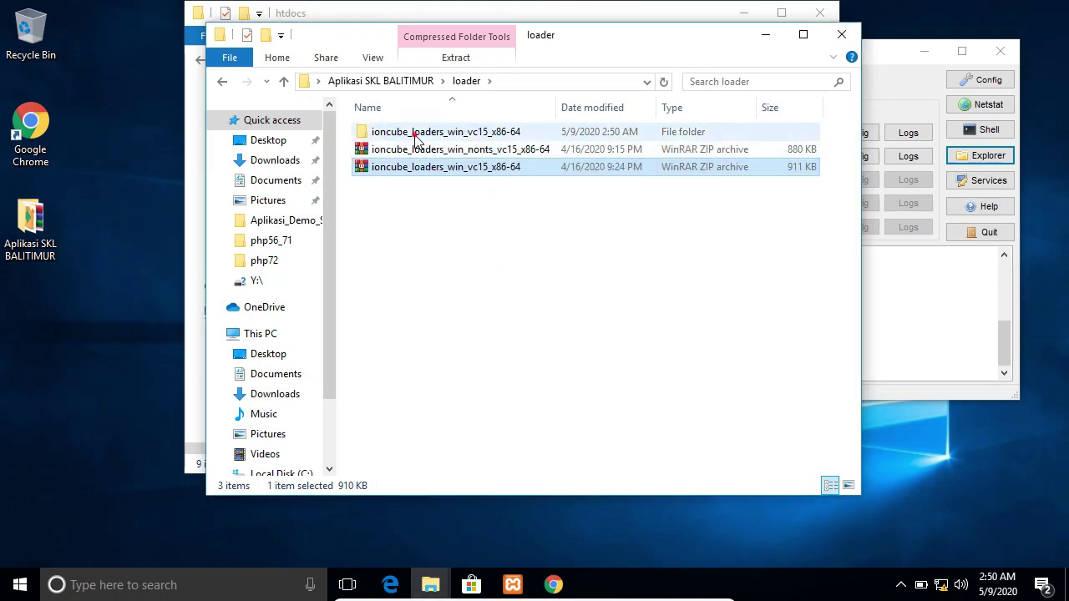
Open the ioncube folder inside the extracted ioncube_loaders_win_vc15_x86-64 folder and copy ioncube_loader_win_7.2.dll.
double_click(415, 133)
double_click(403, 135)
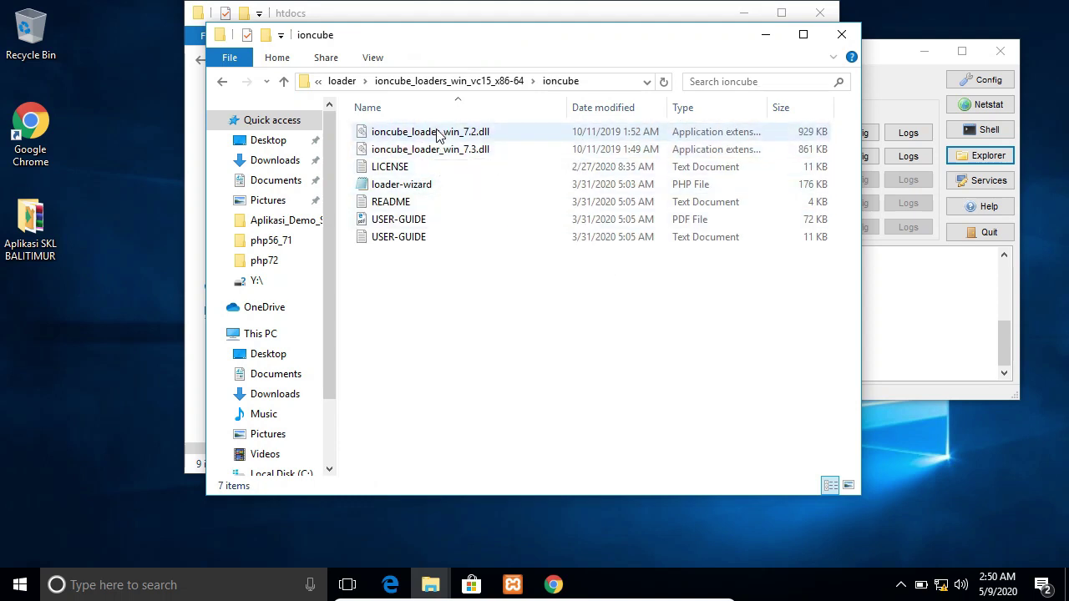
click(368, 136)
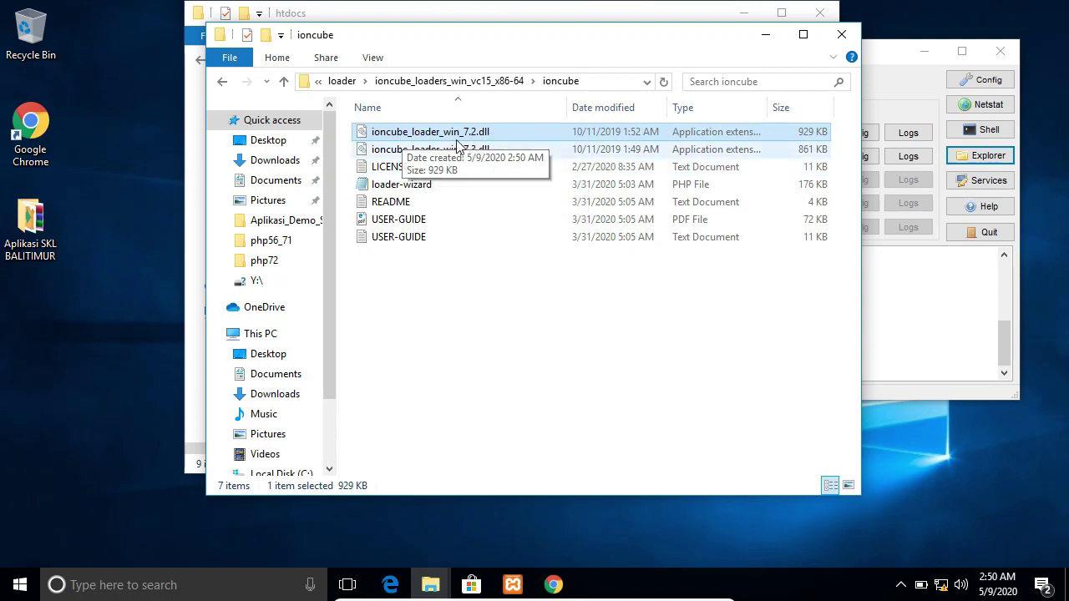
right_click(426, 138)
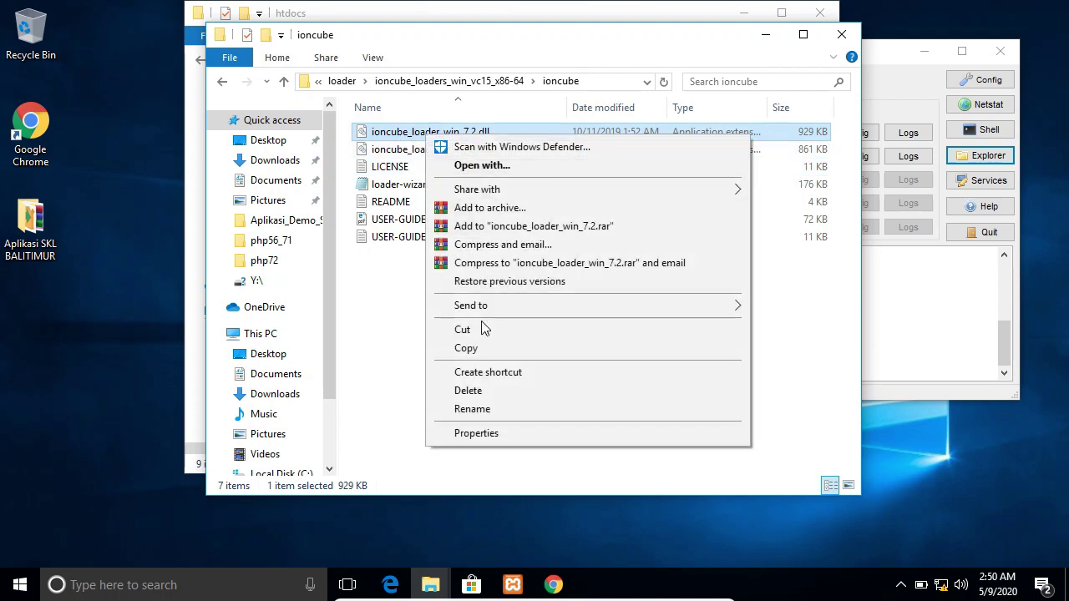
click(495, 348)
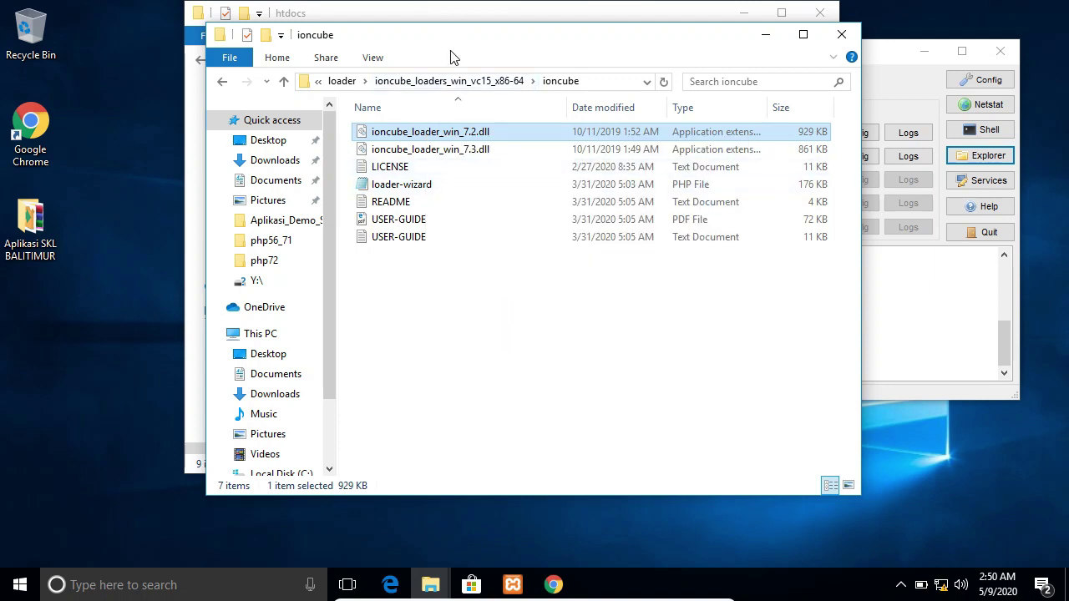
Paste the copied ionCube loader DLL into C:\xampp\php\ext and look over the extension files there.
click(415, 14)
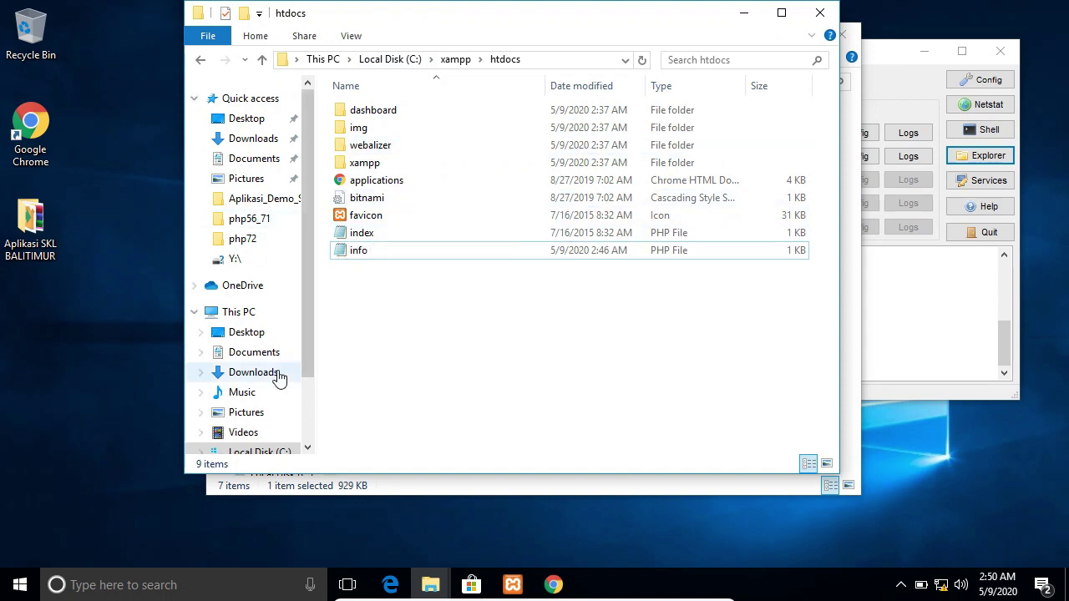
scroll(280, 422, down, 1)
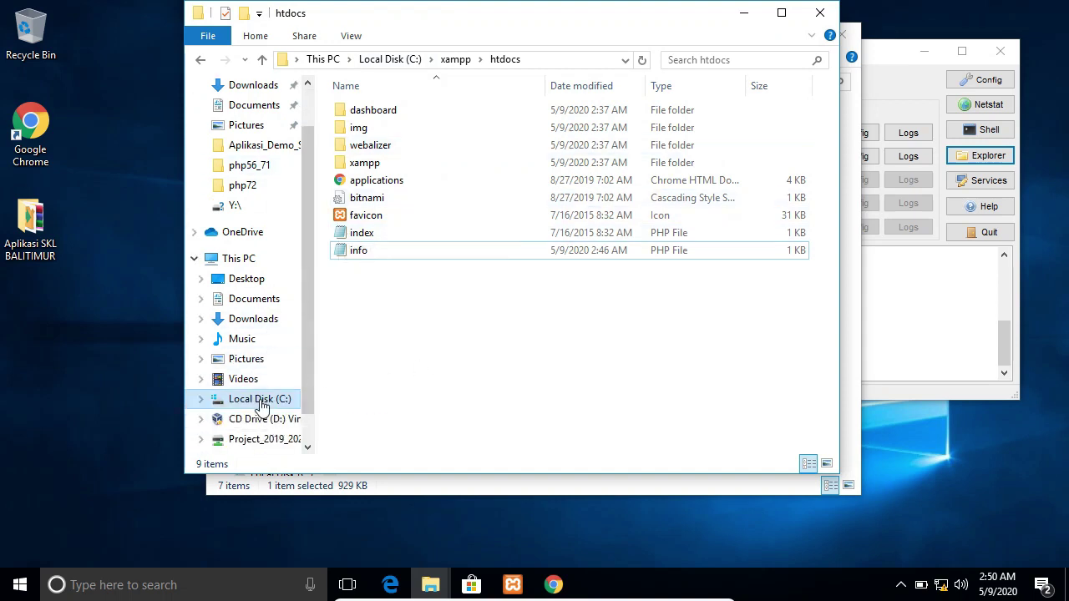
click(260, 400)
double_click(375, 237)
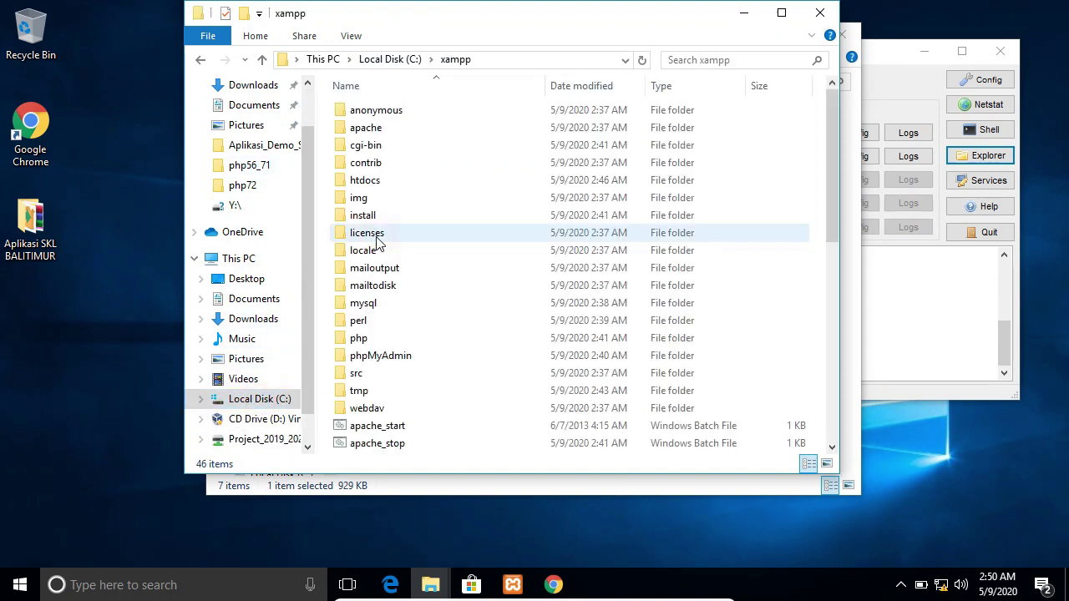
double_click(375, 338)
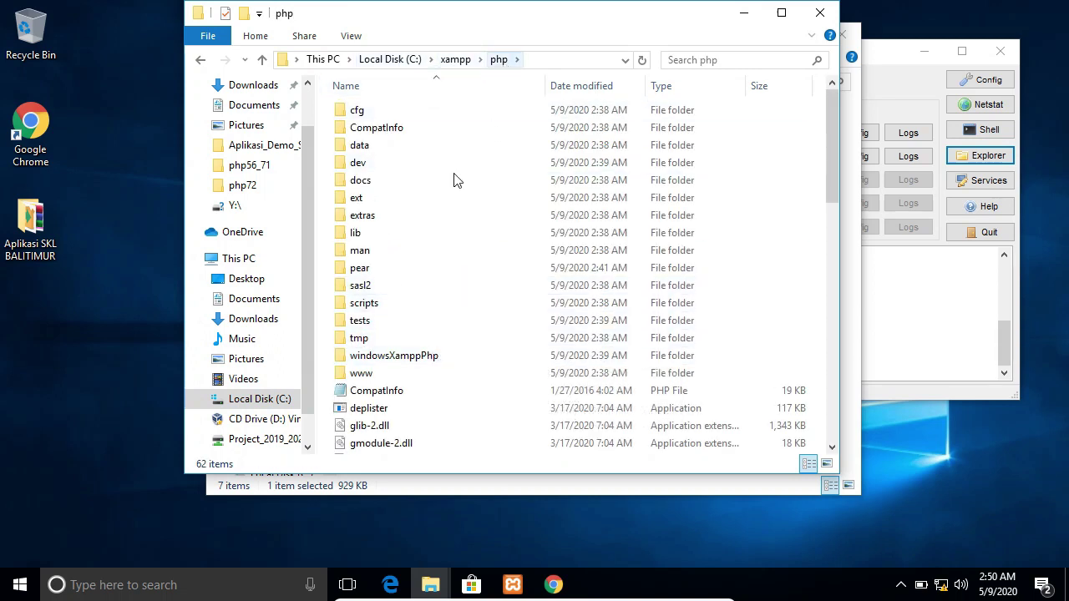
double_click(383, 200)
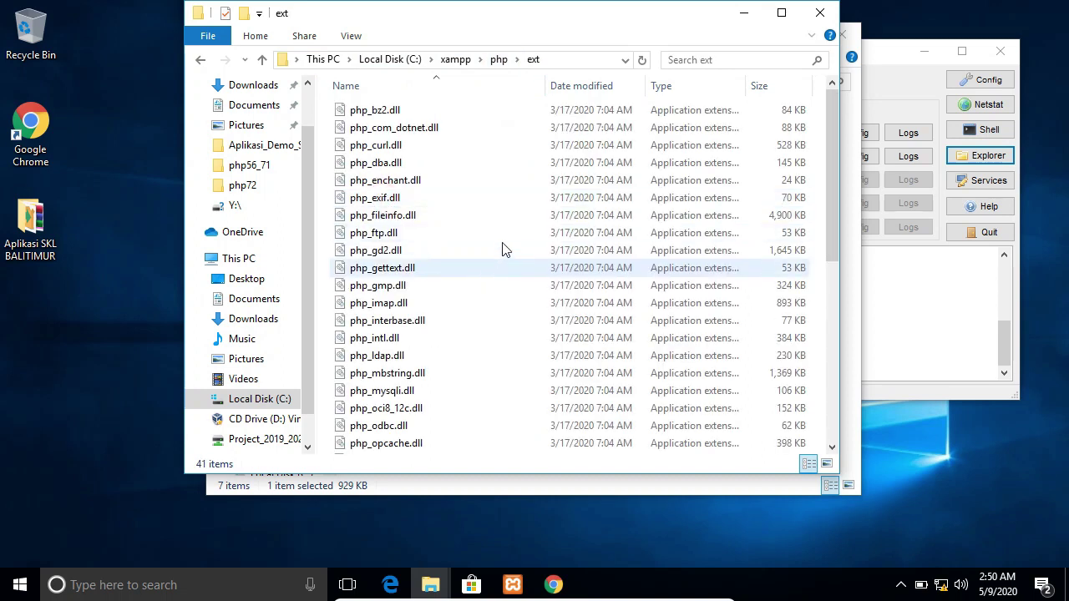
right_click(483, 225)
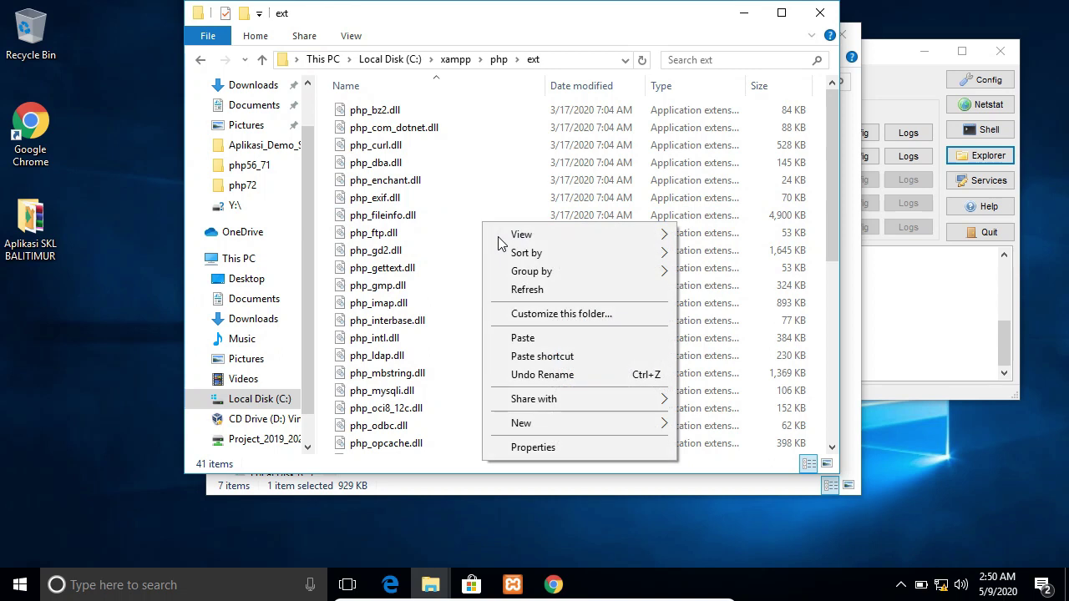
click(526, 338)
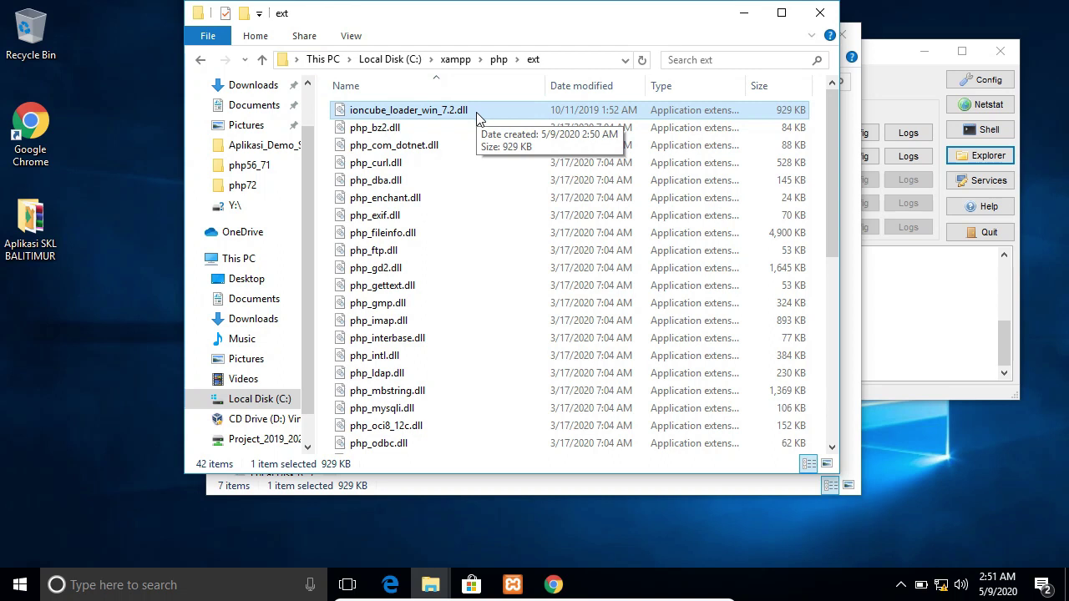
scroll(470, 182, down, 1)
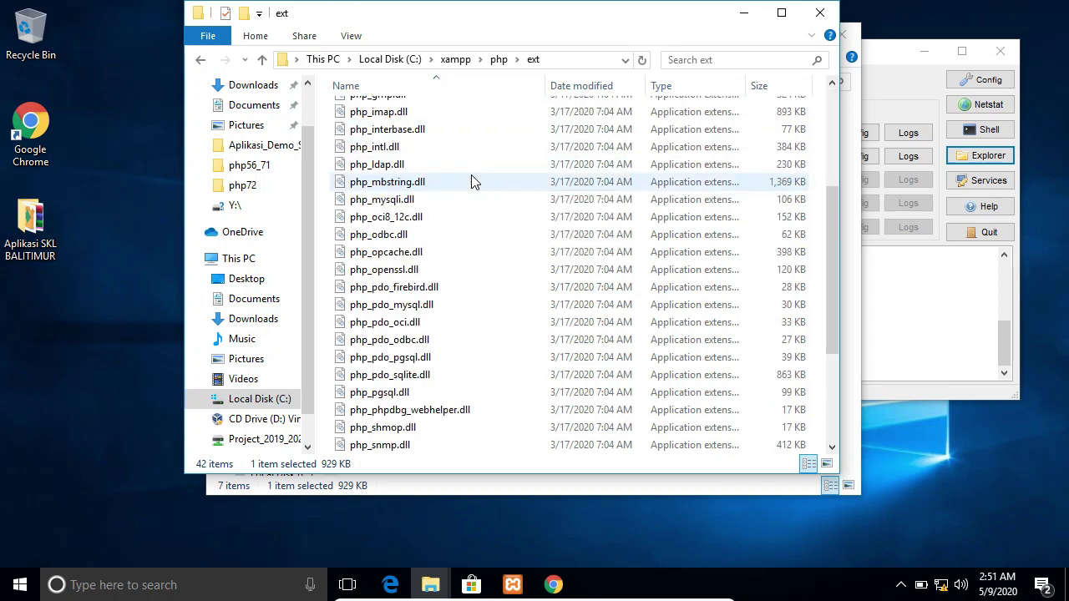
scroll(468, 151, up, 4)
Open the php configuration settings file from C:\xampp\php in Notepad.
click(494, 60)
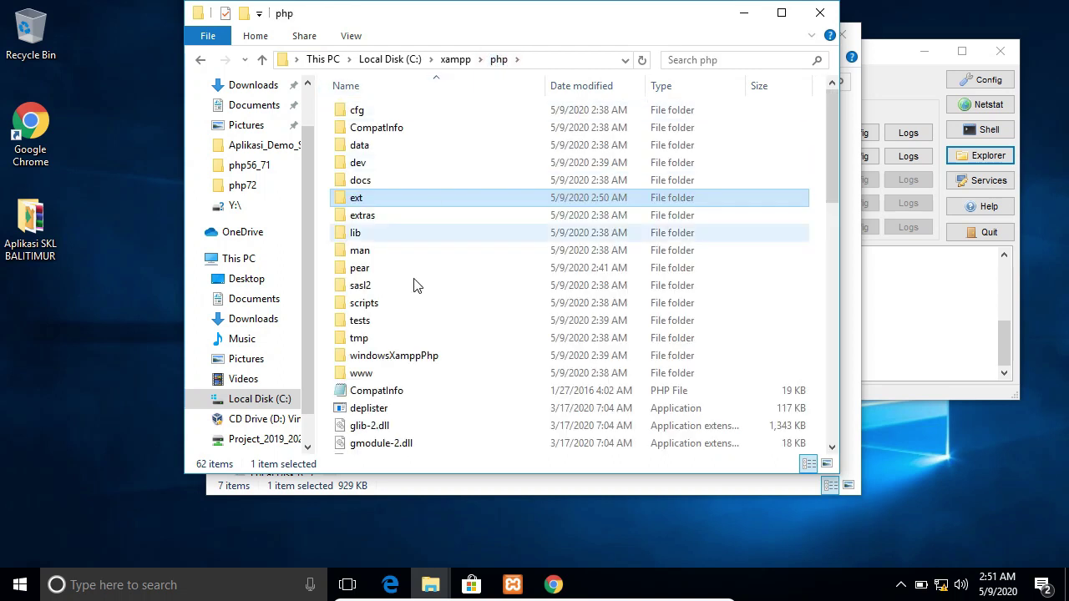
scroll(418, 276, down, 7)
scroll(401, 304, down, 4)
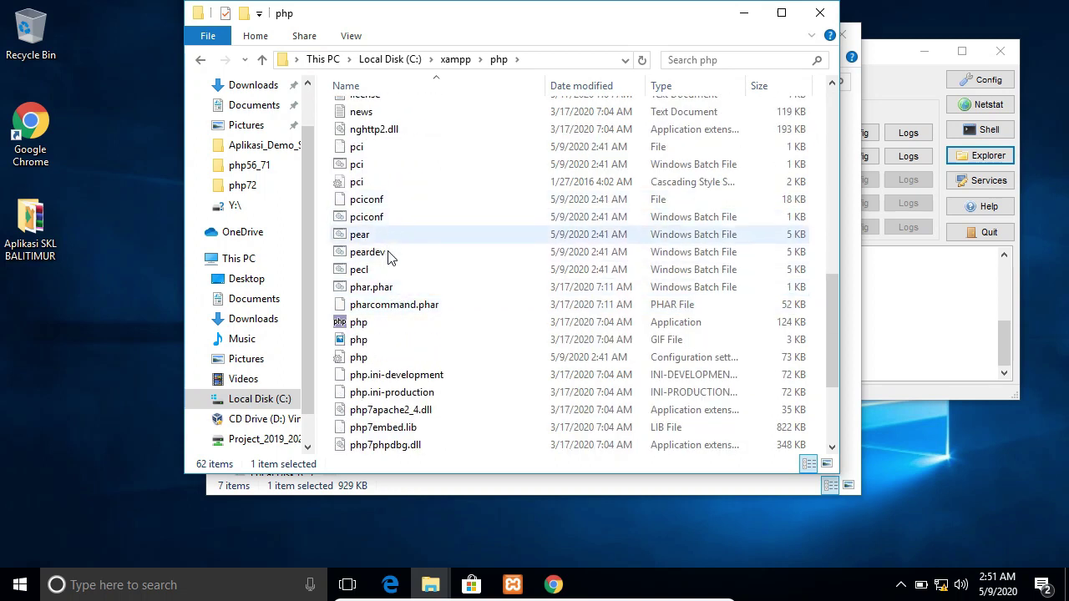
scroll(371, 288, down, 1)
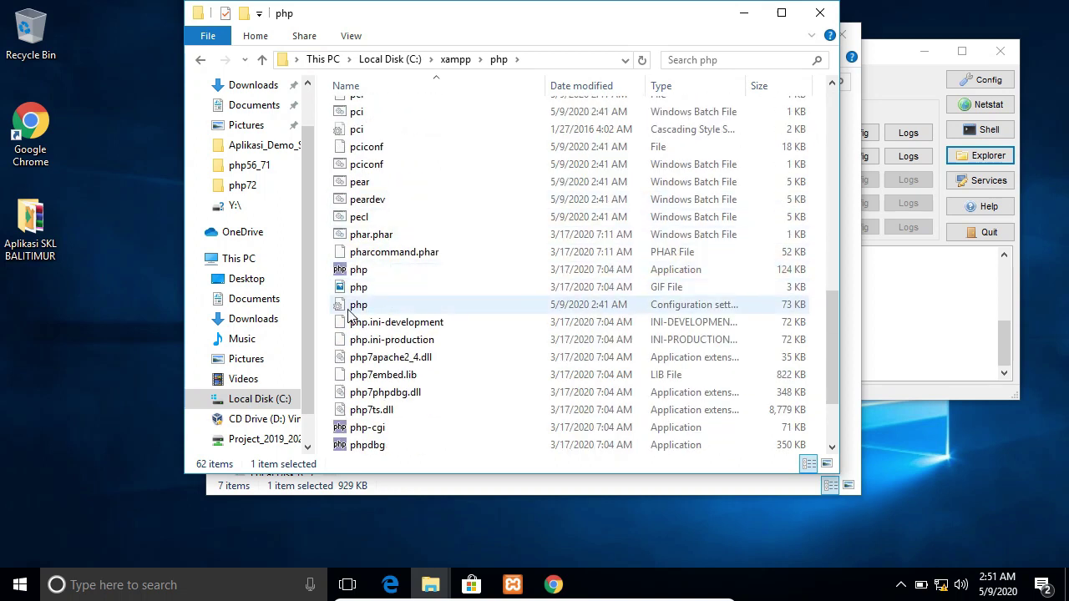
click(349, 310)
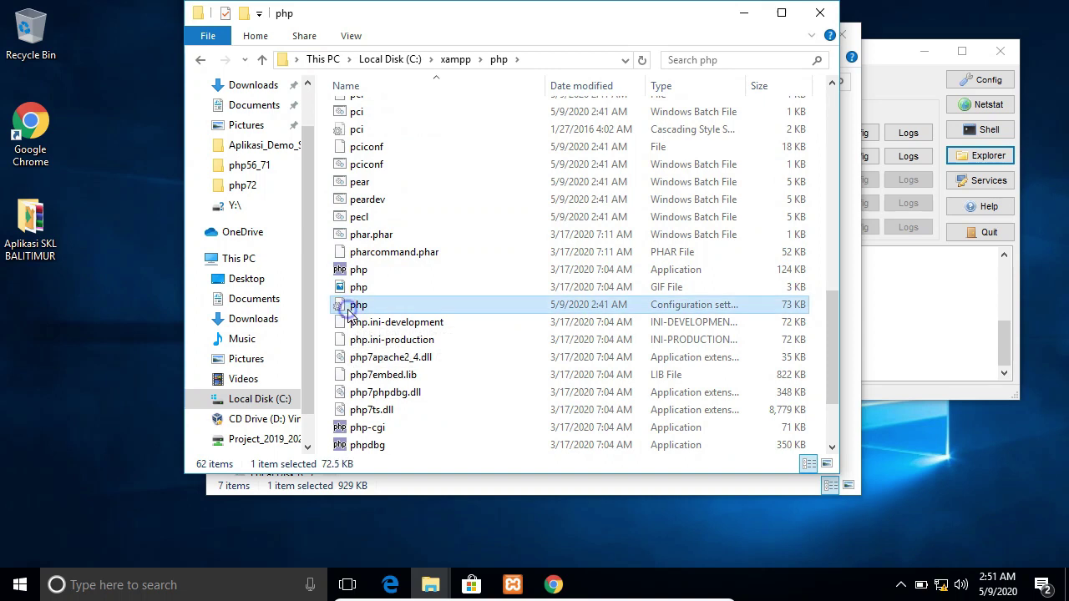
right_click(349, 315)
click(435, 310)
click(619, 317)
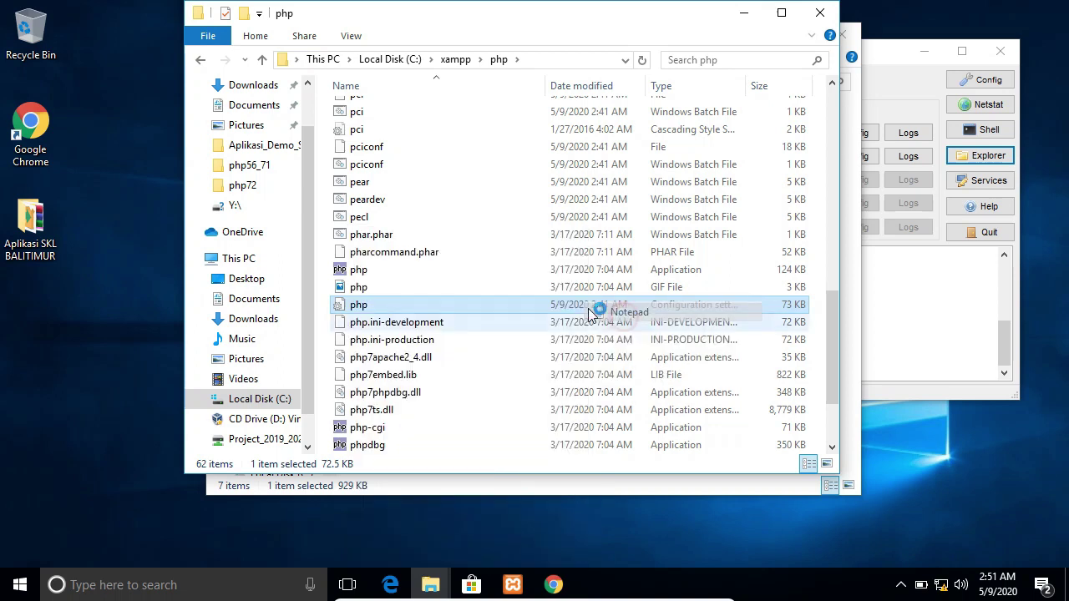
scroll(507, 264, down, 3)
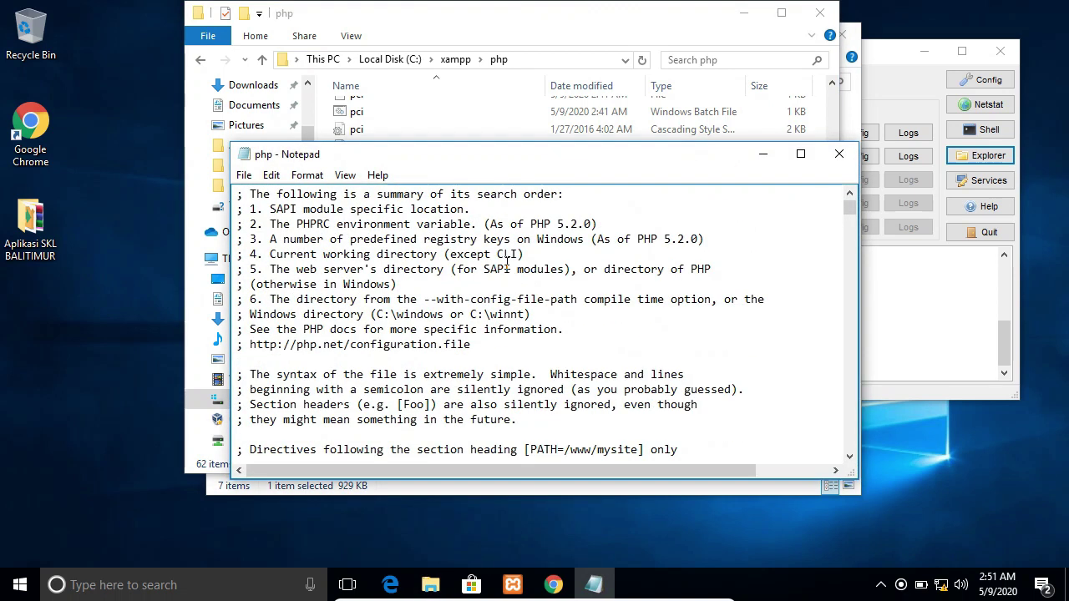
Add the line zend_extension="C:\\xampp\\php\\ext\\ioncube_loader_win_7.2.dll" above [PHP] in php.ini, removing the stray space in the file name.
scroll(507, 264, up, 3)
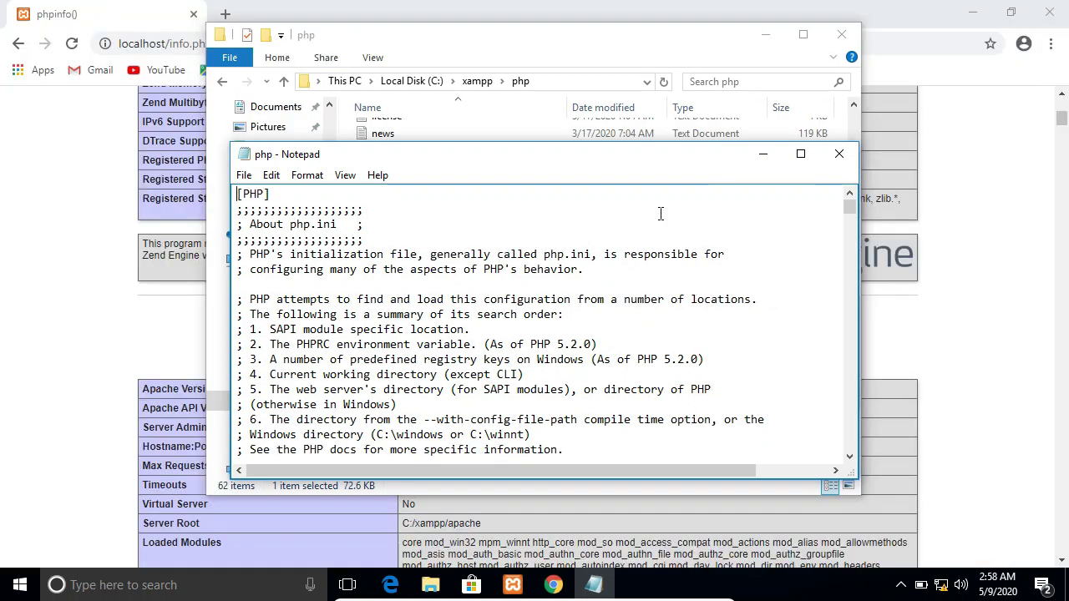
scroll(466, 277, down, 3)
scroll(466, 277, up, 3)
key(Return)
click(243, 189)
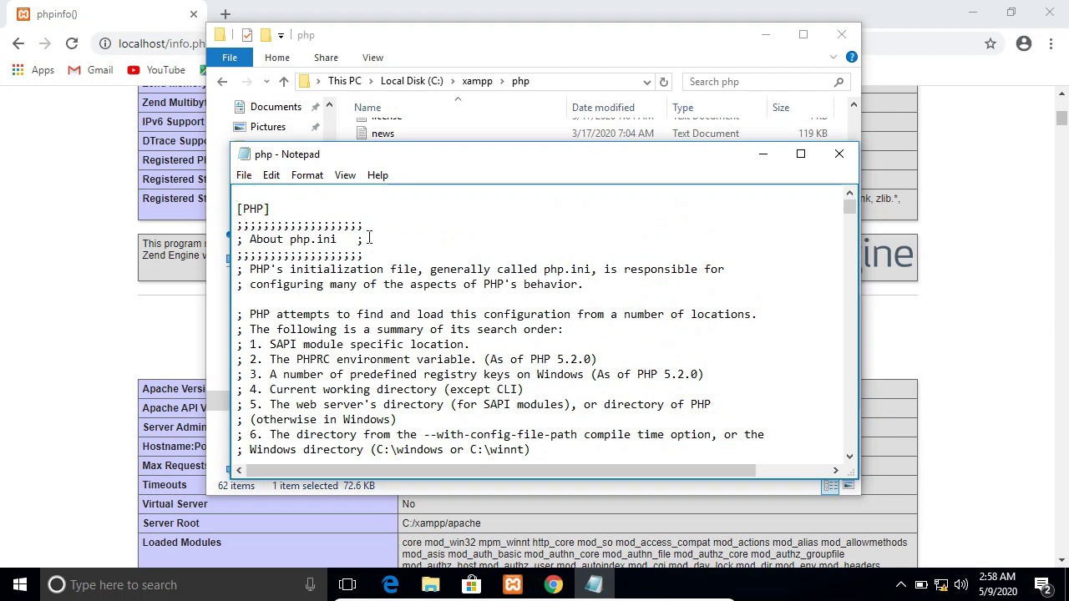
key(ctrl+v)
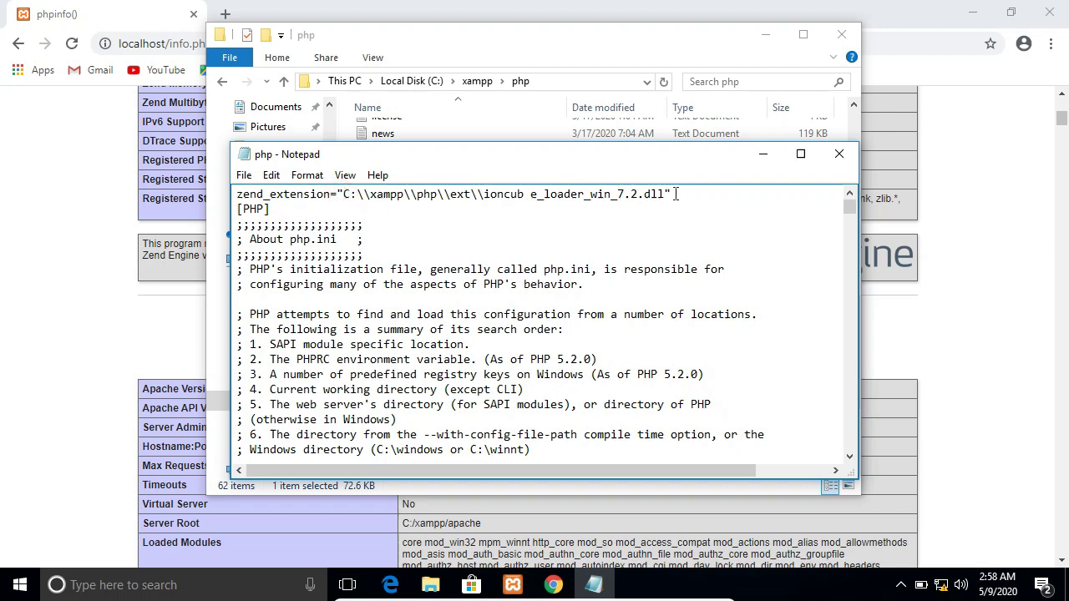
click(529, 194)
key(BackSpace)
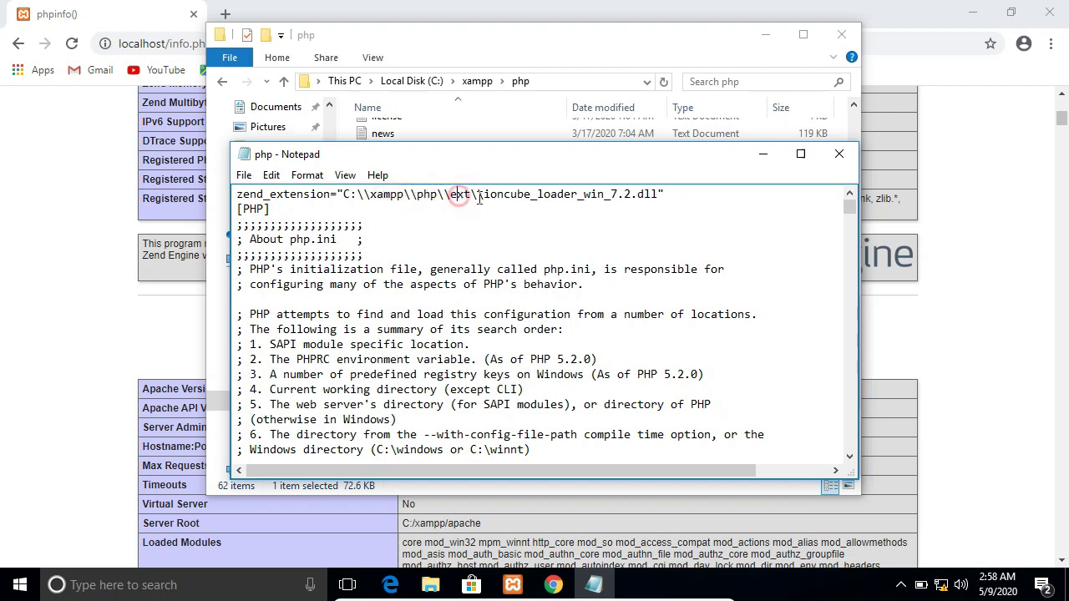
click(531, 194)
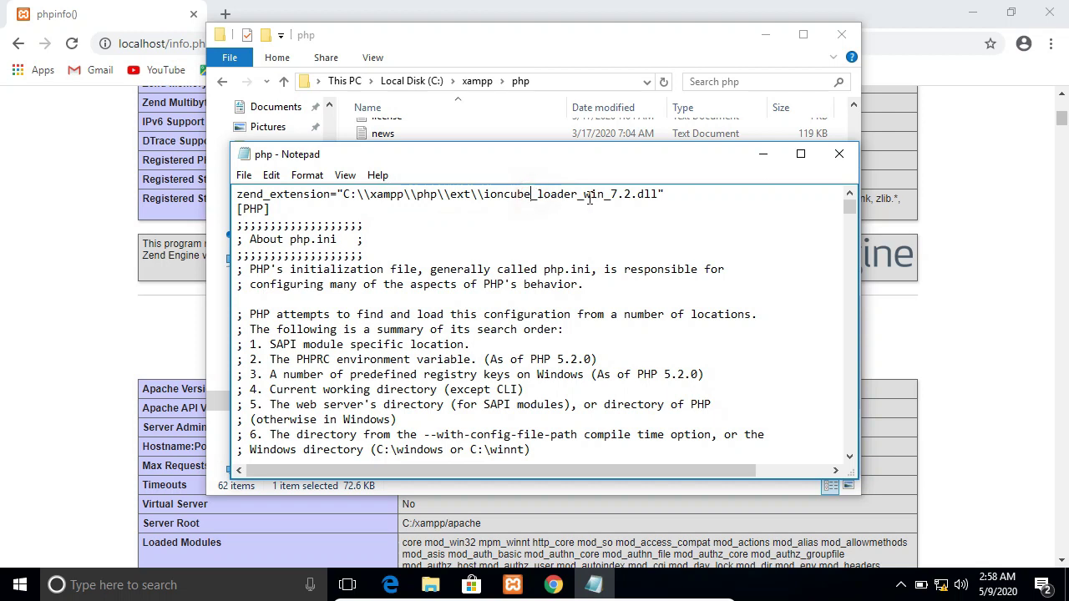
Duplicate the zend_extension line onto a new line directly below it.
click(673, 194)
shift+click(235, 194)
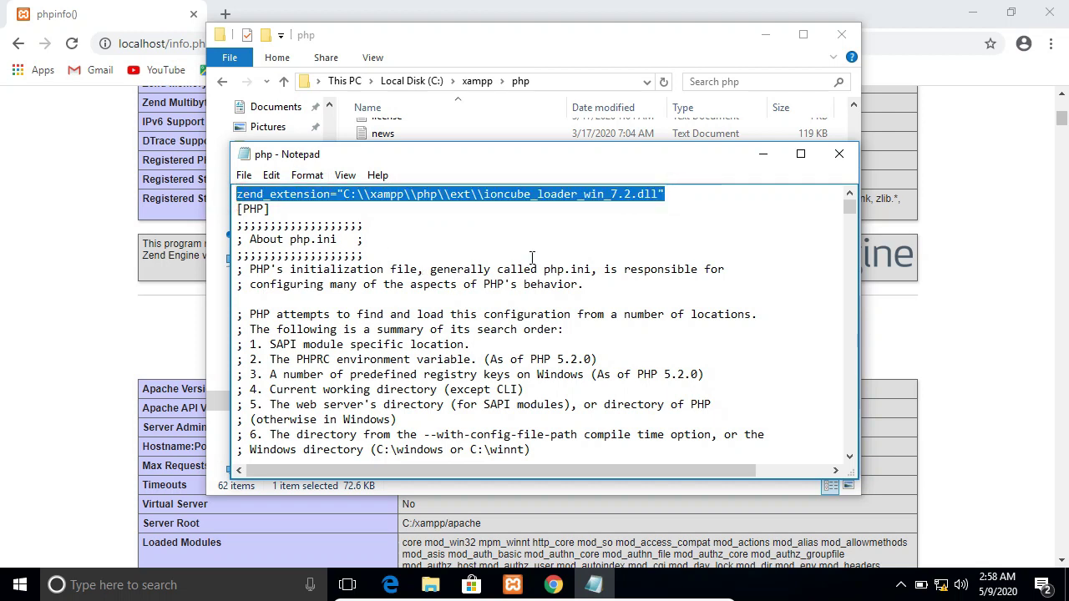
click(670, 197)
key(Return)
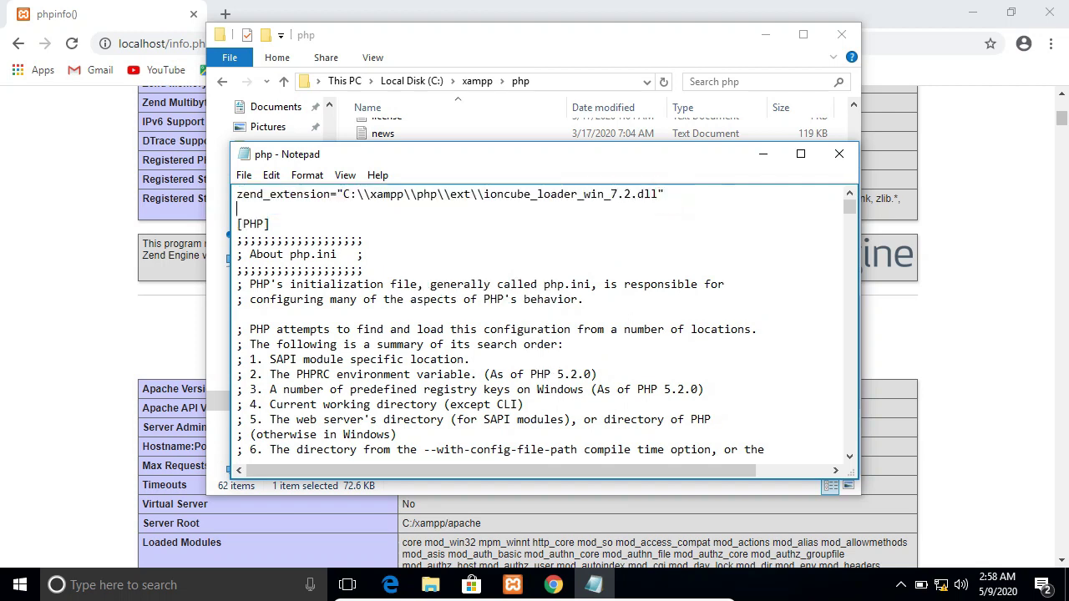
key(ctrl+v)
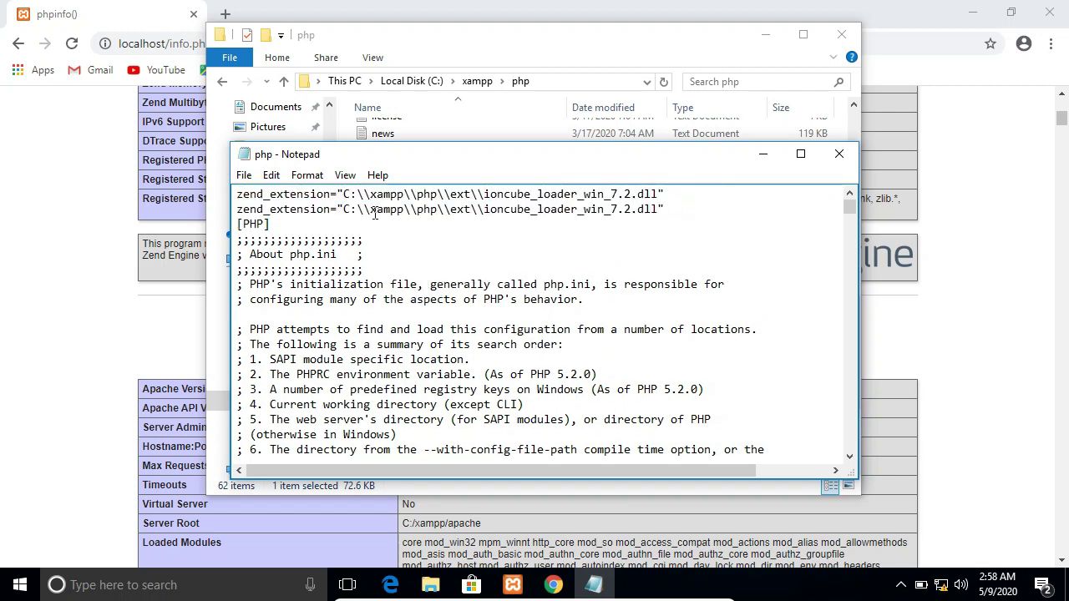
Replace the double backslashes in the second zend_extension line so its path reads C:/xampp/php/ext/ioncube_loader_win_7.2.dll.
drag(356, 210, 371, 216)
text(/)
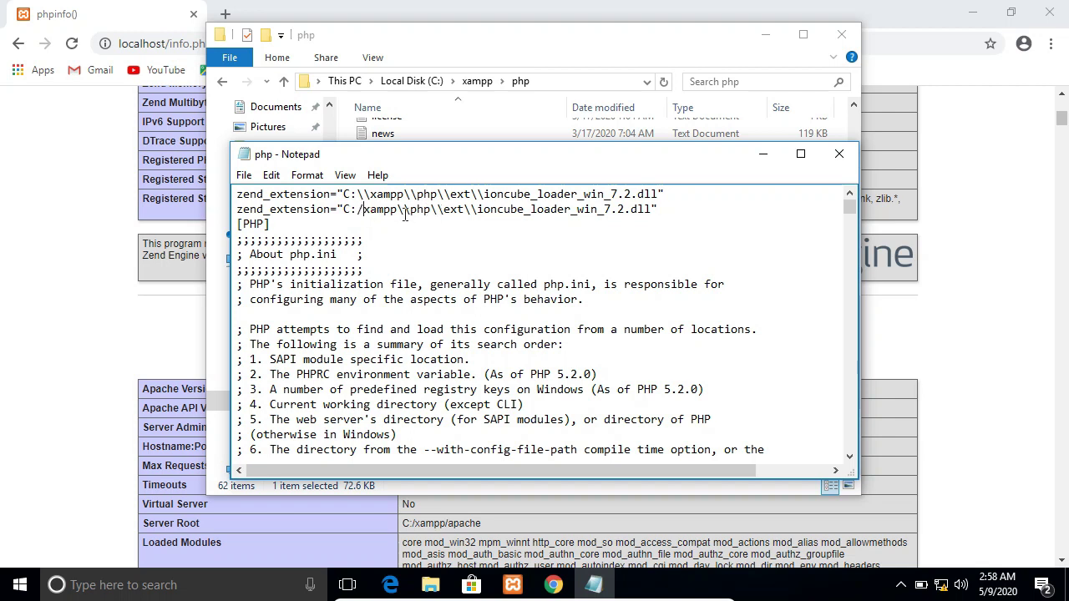
click(409, 212)
key(BackSpace)
key(BackSpace)
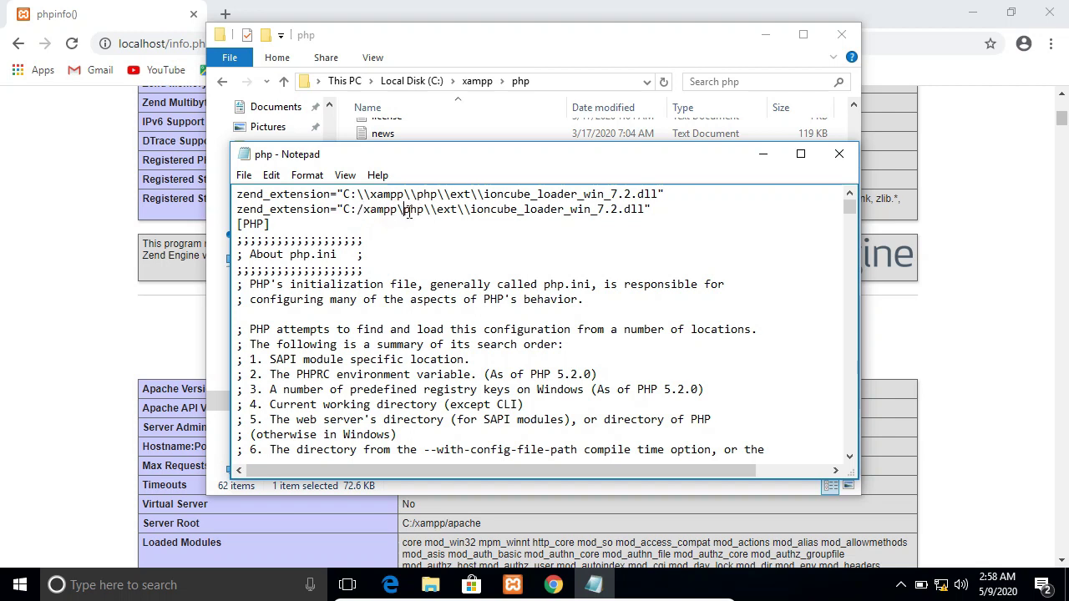
text(/)
drag(438, 212, 464, 212)
text(/php/)
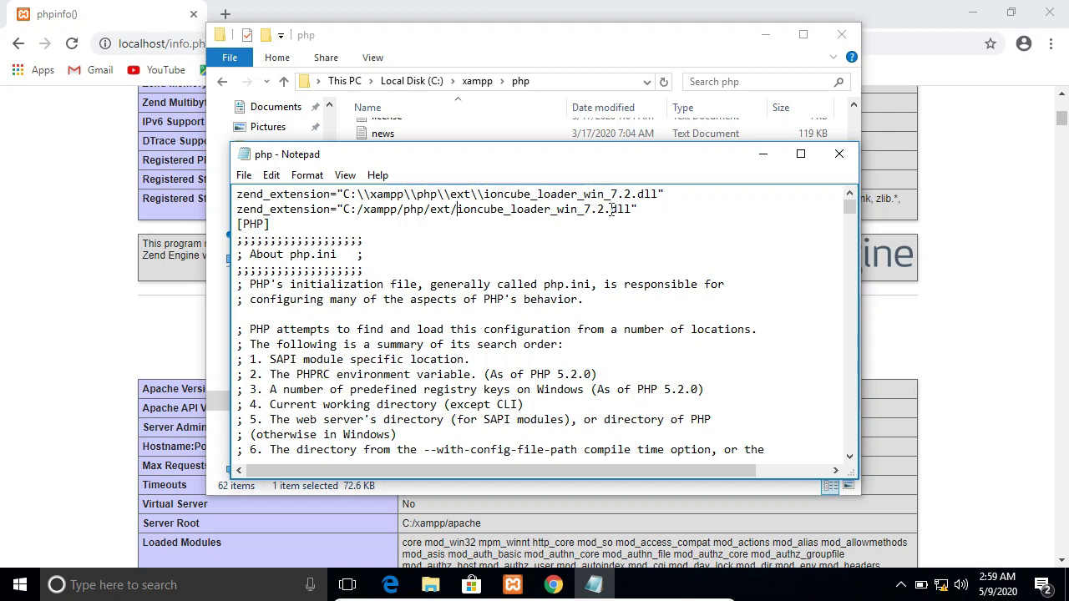
Delete the second zend_extension line with the forward-slash path, including its line break.
click(667, 214)
key(shift+Home)
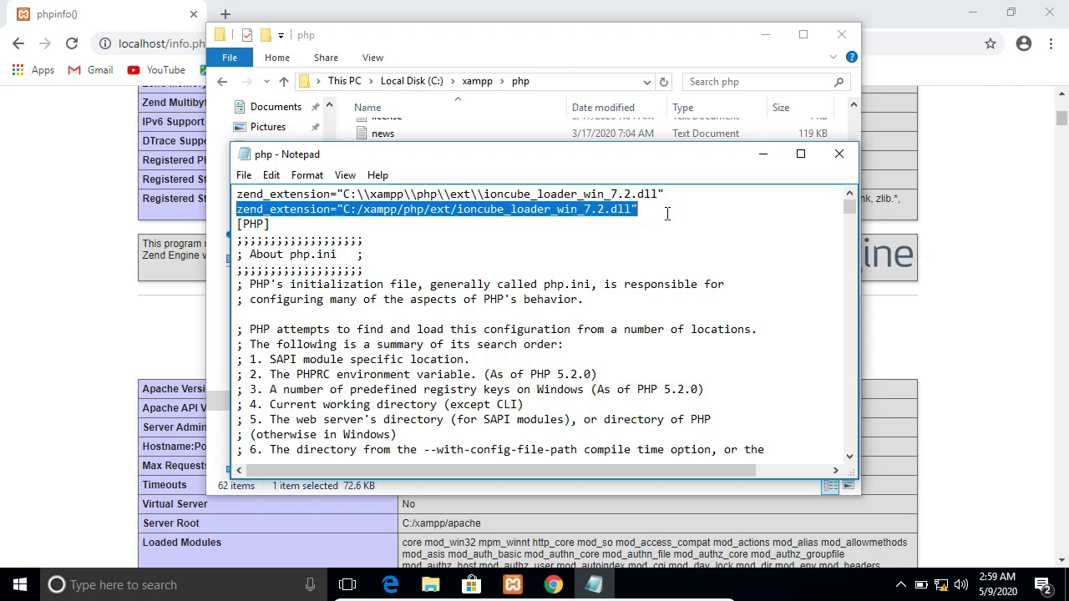
key(BackSpace)
key(BackSpace)
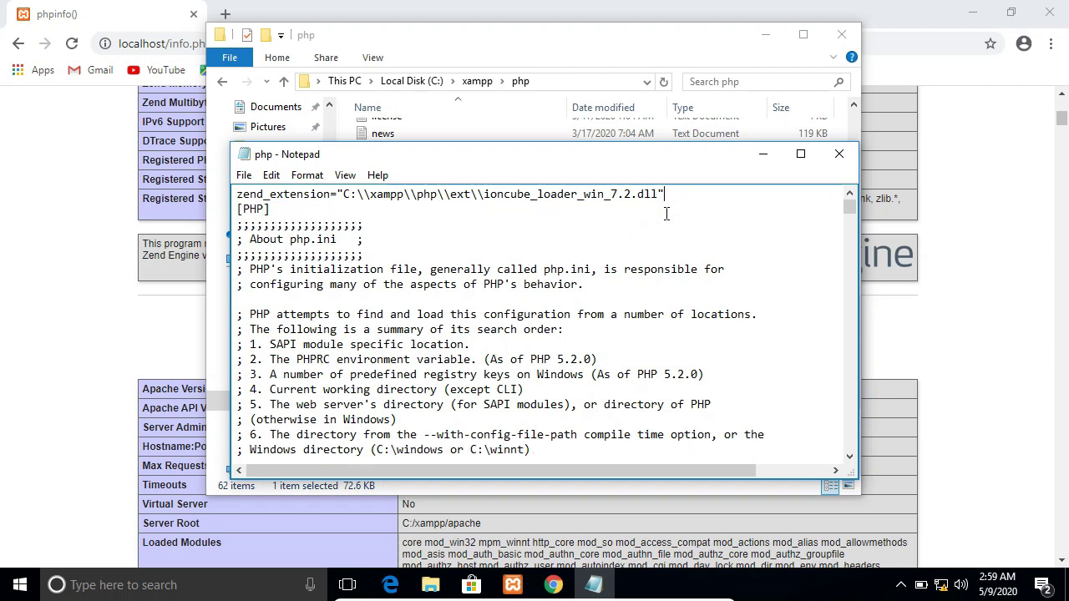
Save php.ini, close Notepad and minimize the php folder window.
click(247, 181)
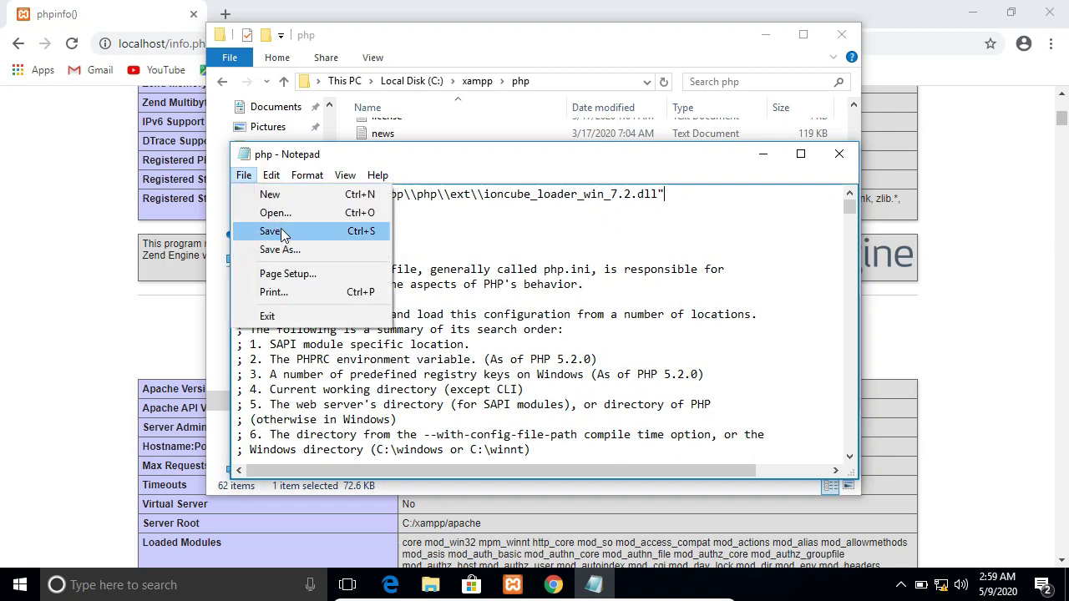
click(272, 229)
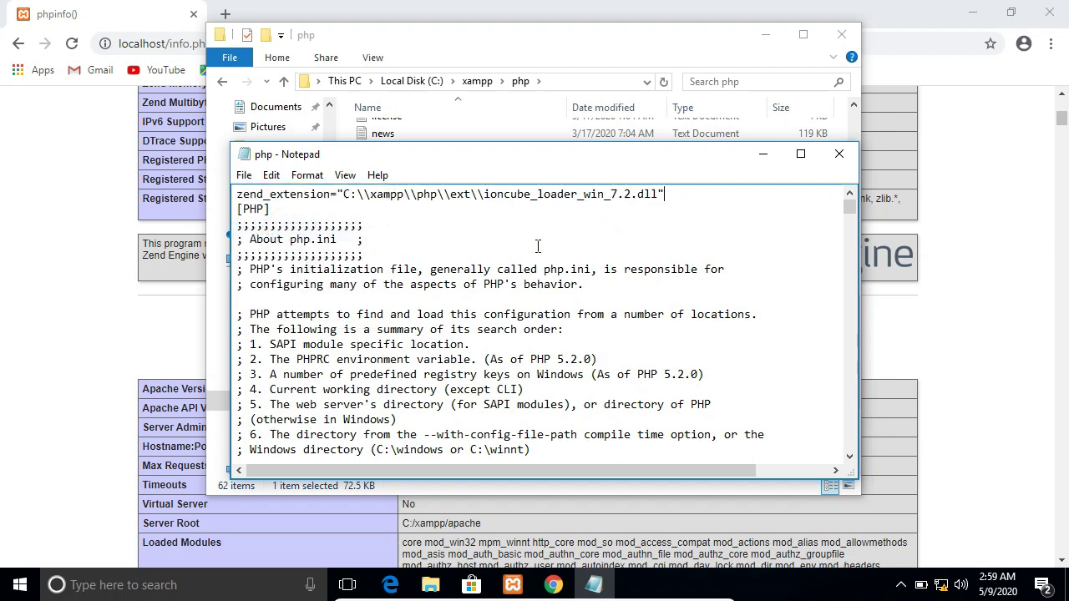
click(835, 156)
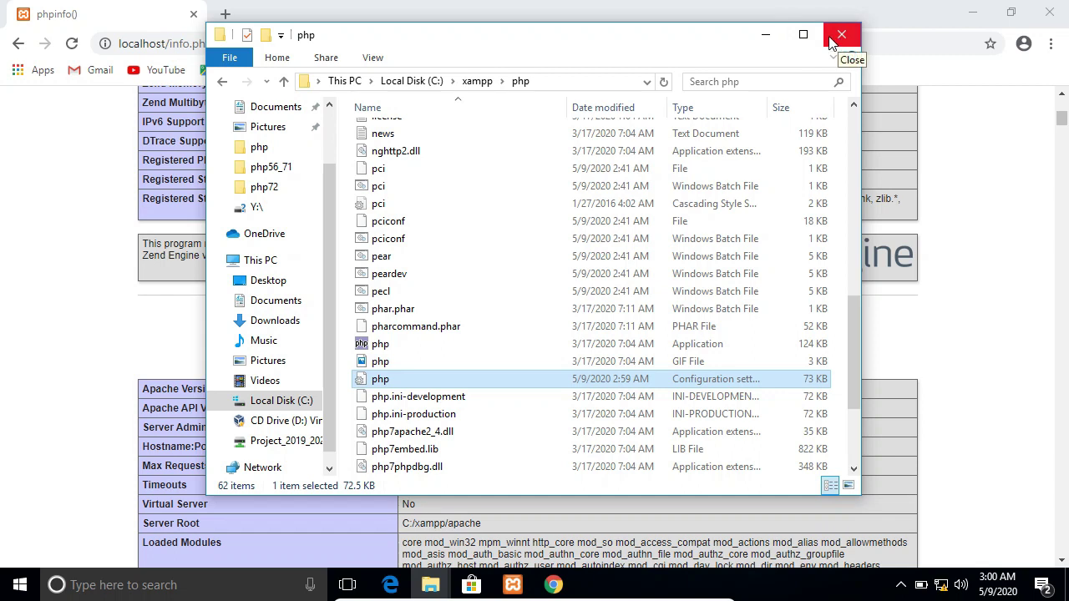
click(762, 33)
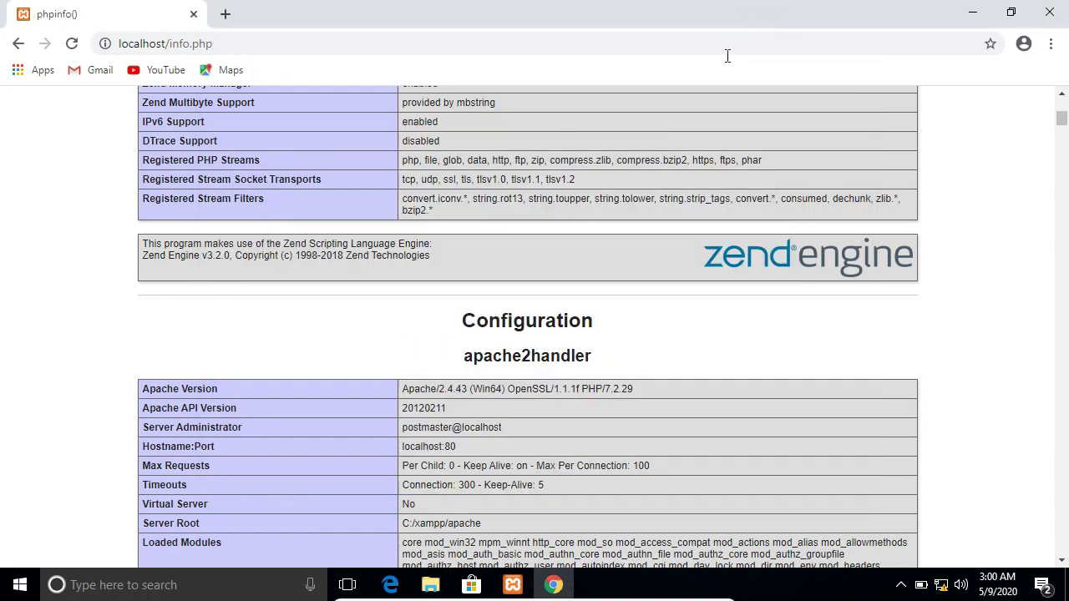
Switch to the XAMPP Control Panel and restart the Apache module by stopping and starting it.
scroll(253, 170, up, 6)
scroll(252, 169, down, 4)
scroll(253, 169, down, 2)
click(512, 585)
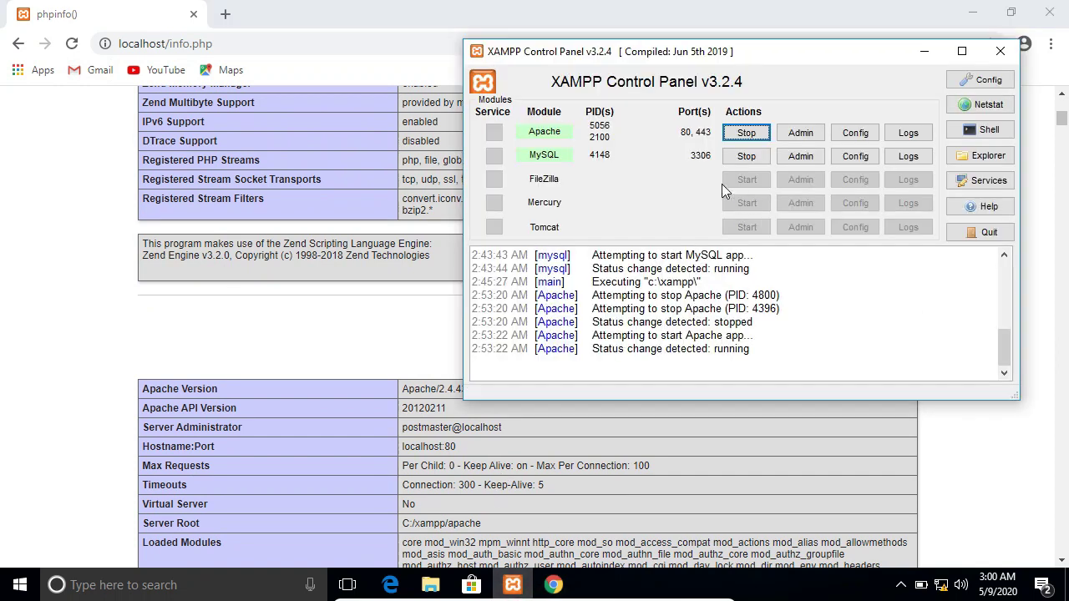
click(746, 138)
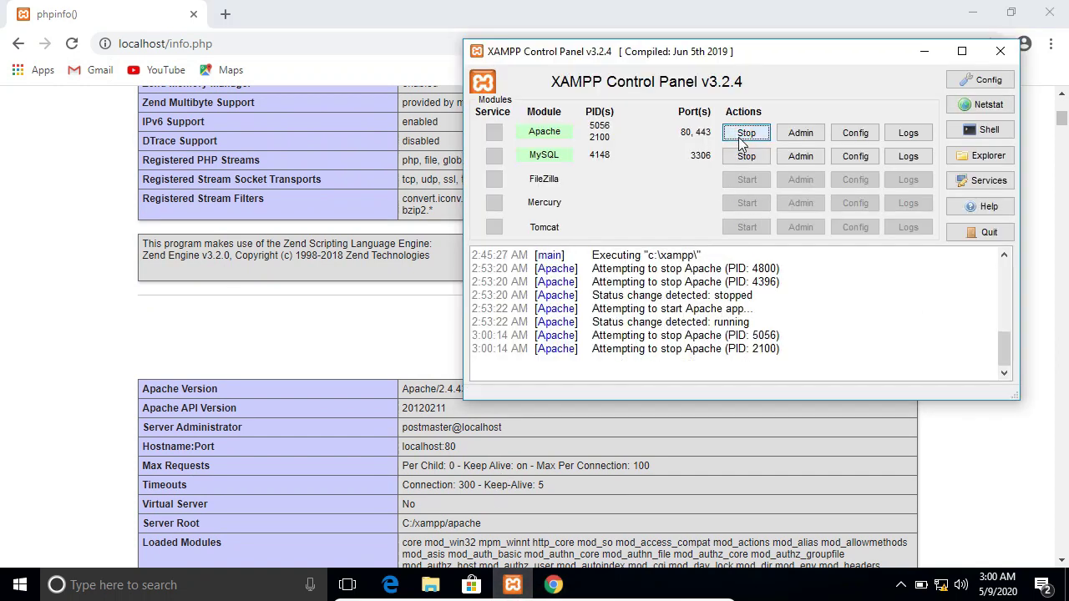
click(748, 137)
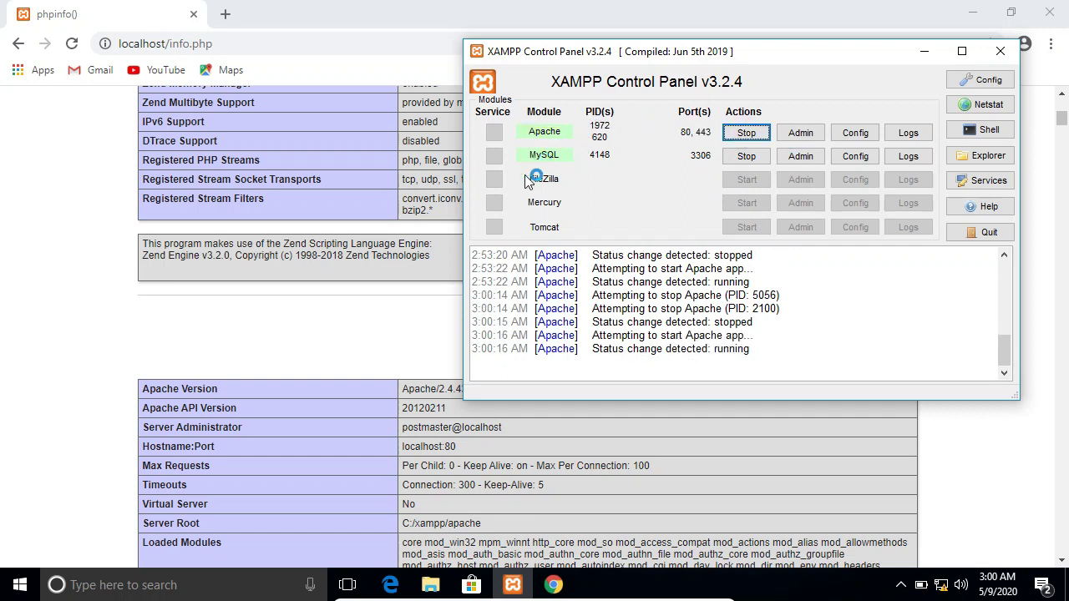
Reload localhost/info.php in Chrome and check the Zend engine section for the ionCube PHP Loader line.
click(96, 100)
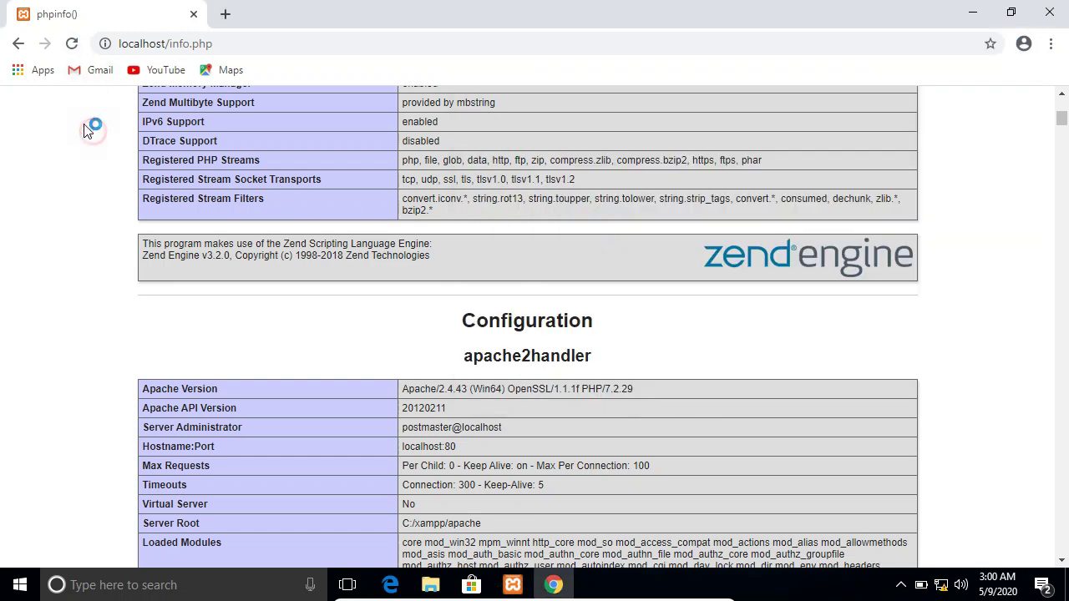
click(72, 44)
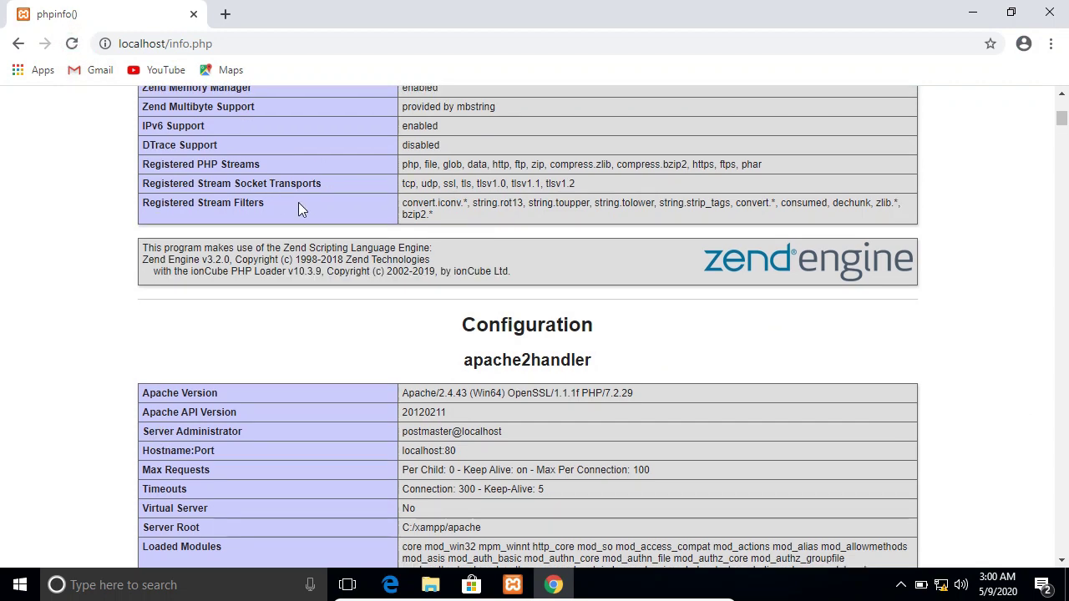
drag(150, 272, 522, 275)
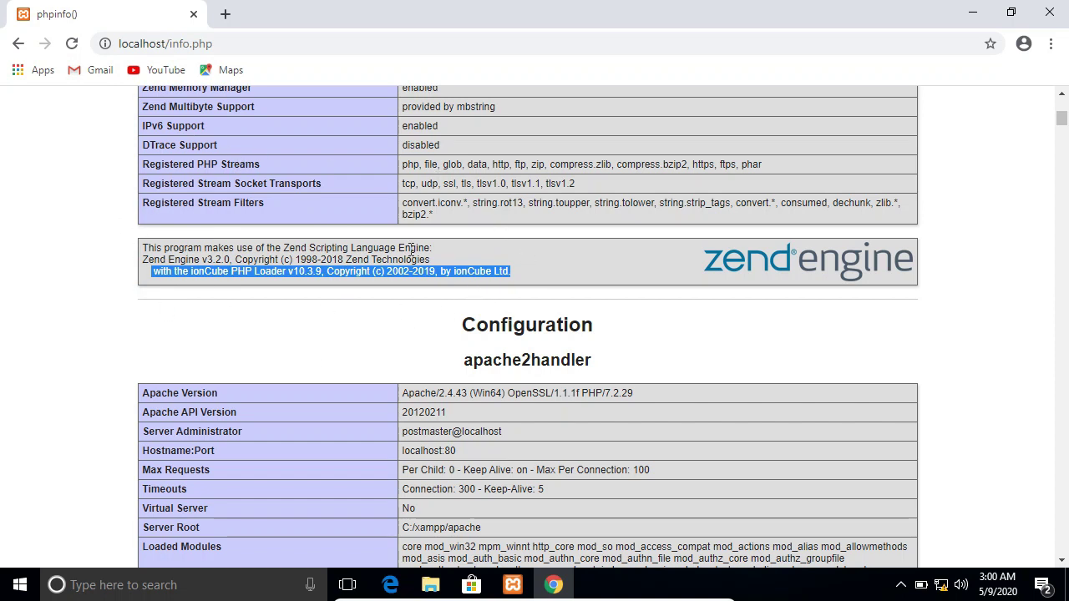
scroll(414, 217, up, 6)
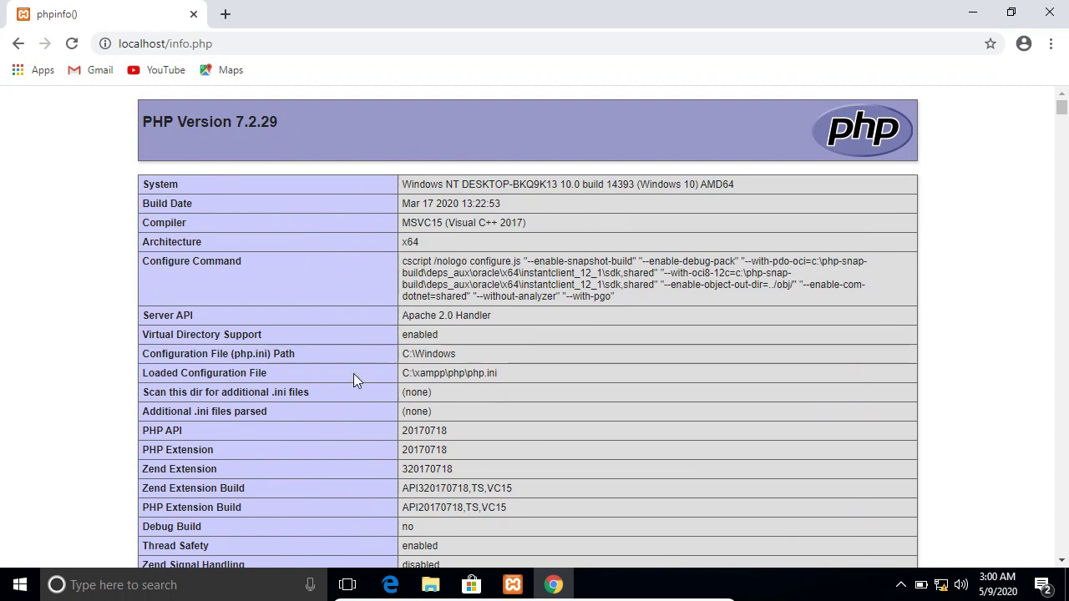
scroll(434, 384, down, 5)
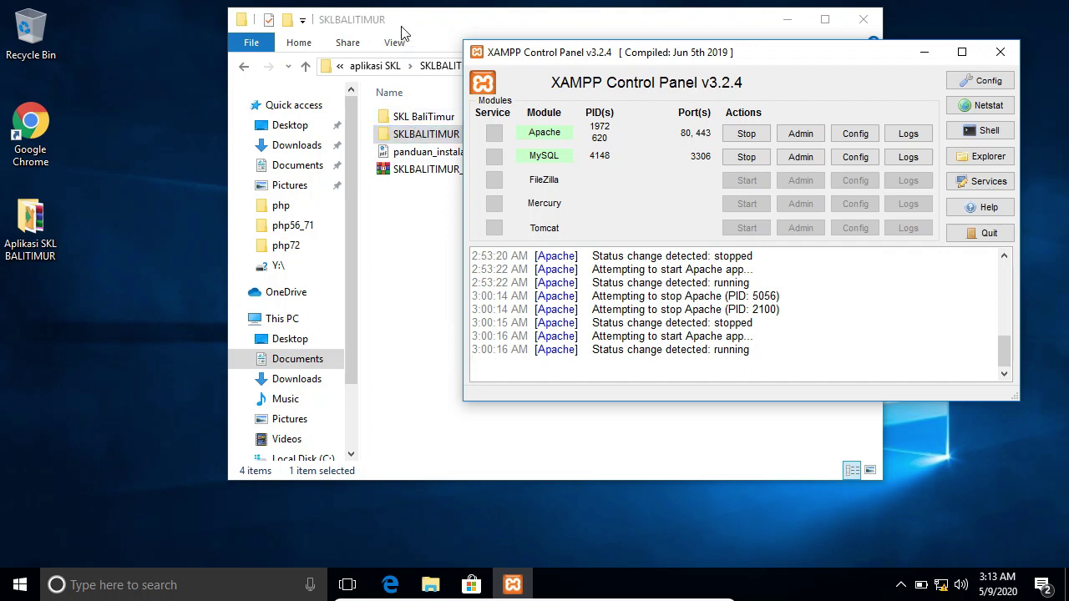
Open the Aplikasi SKL BALITIMUR folder from the desktop and examine the contents of its skl-balitimur-new folder.
click(396, 255)
click(388, 70)
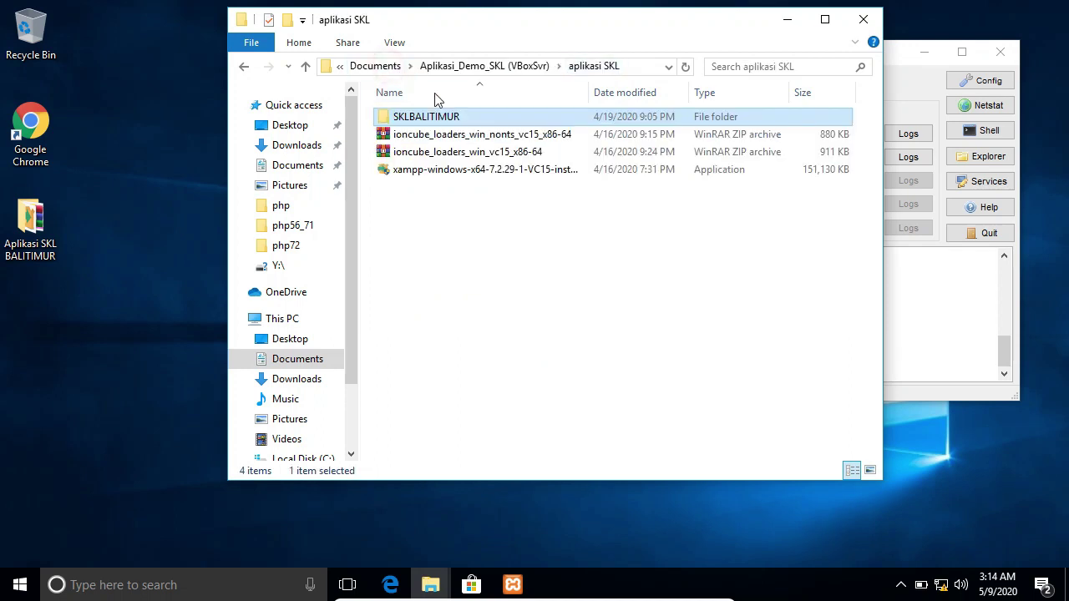
double_click(43, 240)
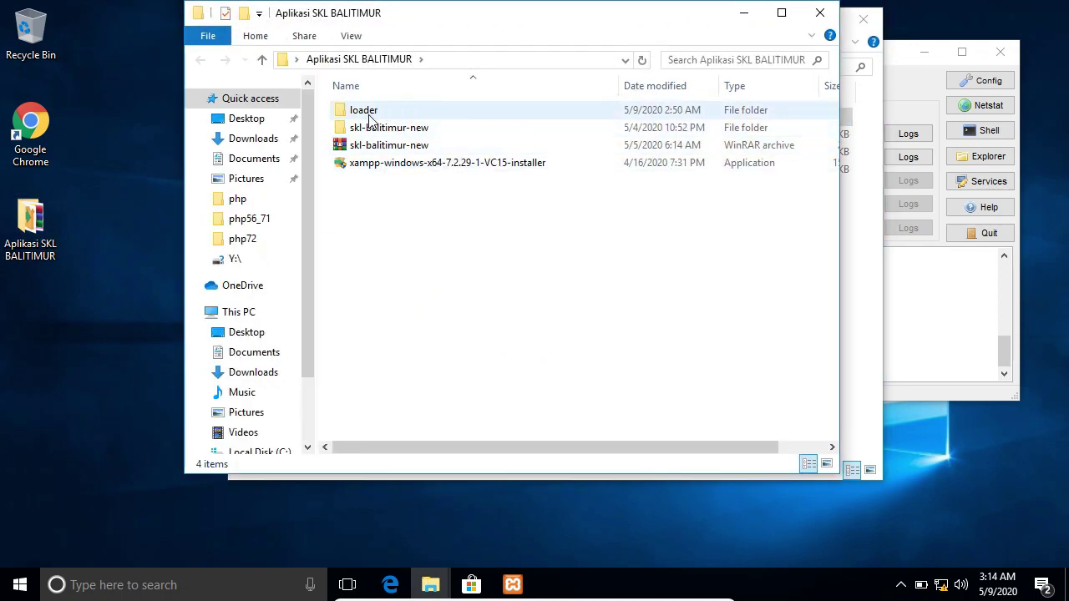
double_click(398, 133)
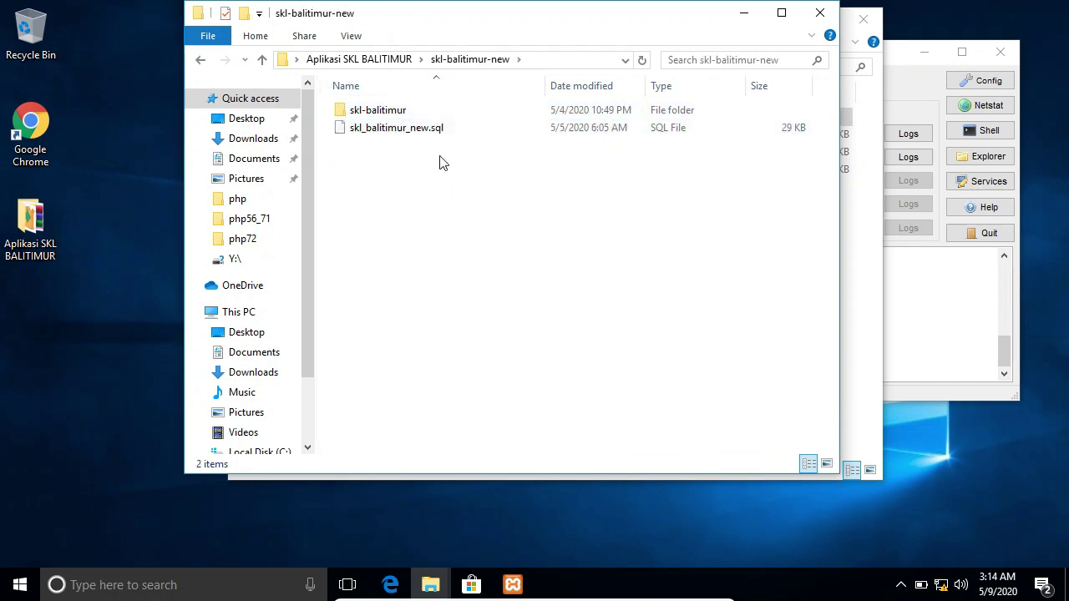
click(368, 59)
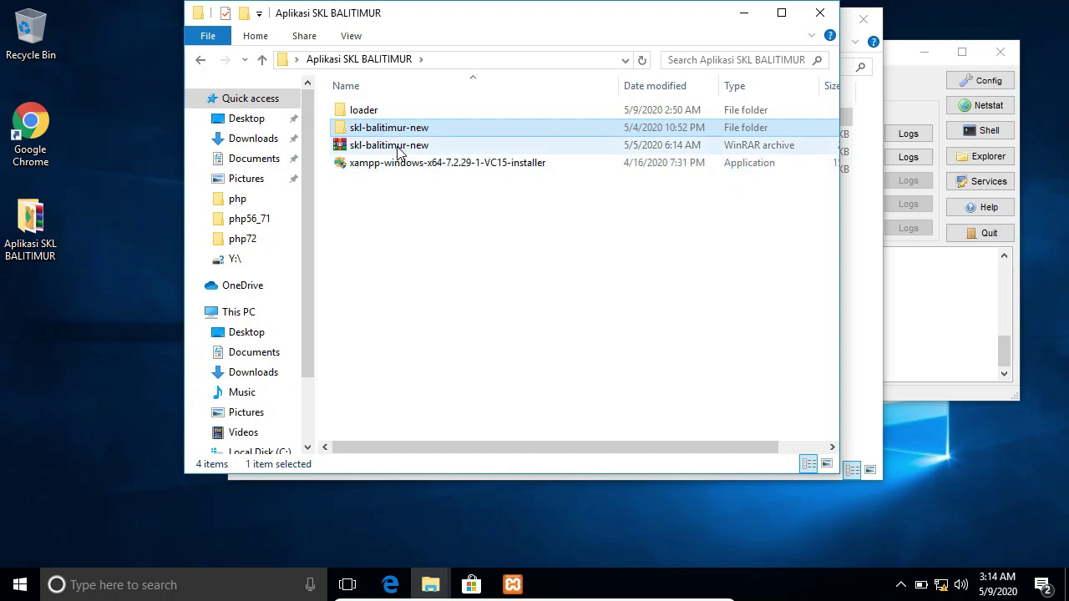
Review the extraction options of the skl-balitimur-new archive and select skl_balitimur_new.sql inside the folder of the same name.
click(394, 147)
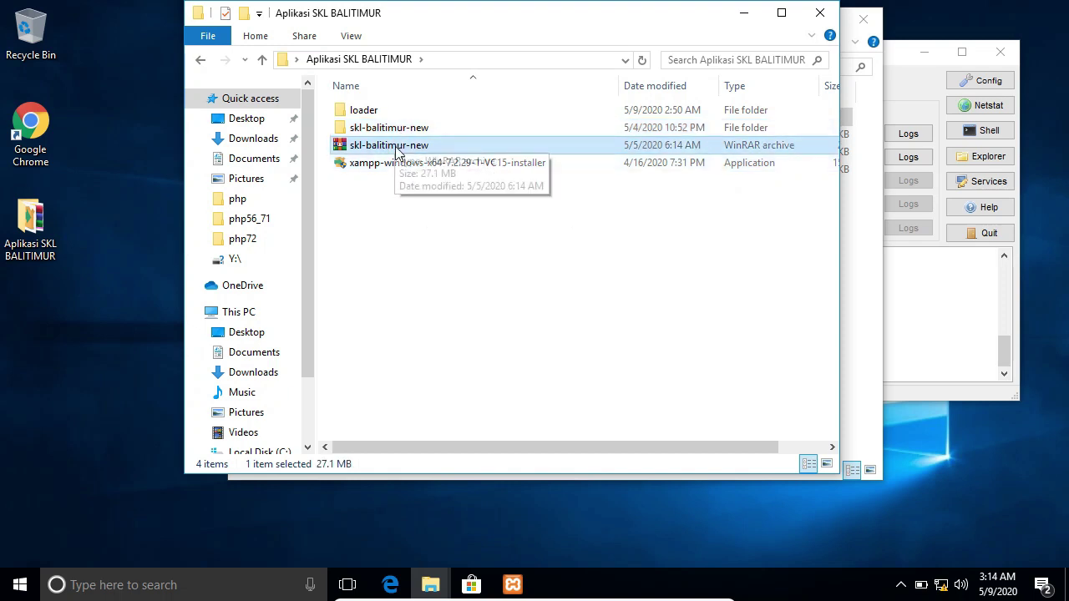
right_click(397, 148)
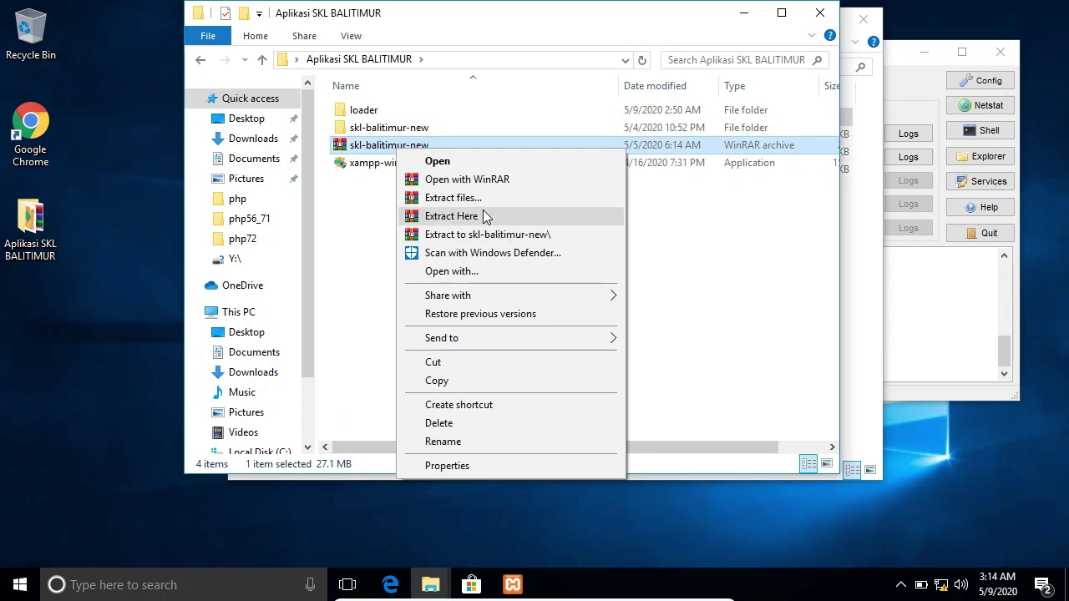
double_click(377, 129)
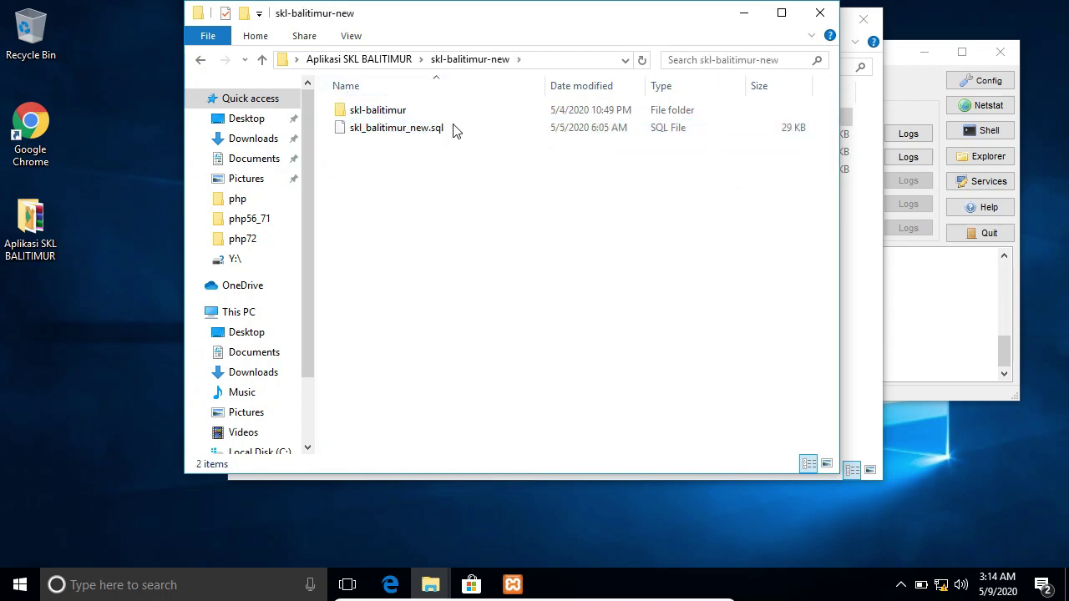
click(362, 131)
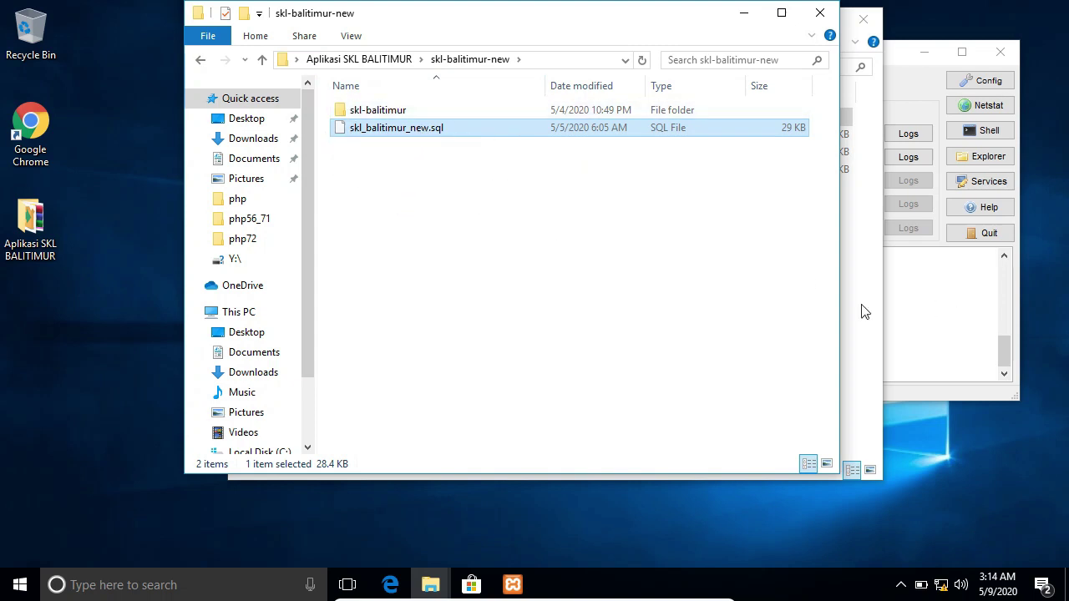
Open phpMyAdmin in Chrome at localhost/phpmyadmin and close the browser window.
click(34, 134)
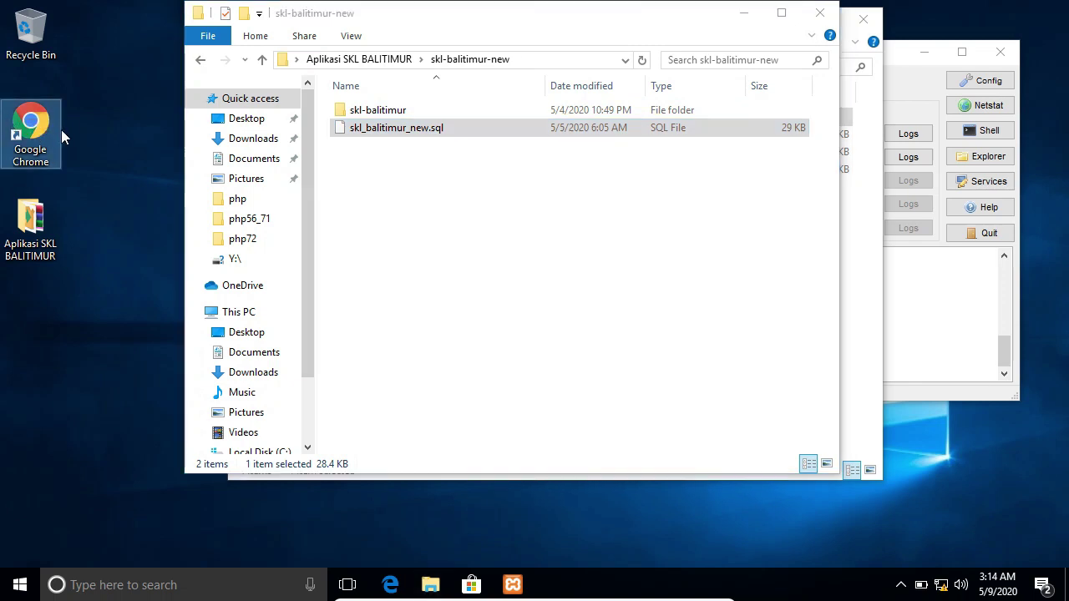
double_click(61, 129)
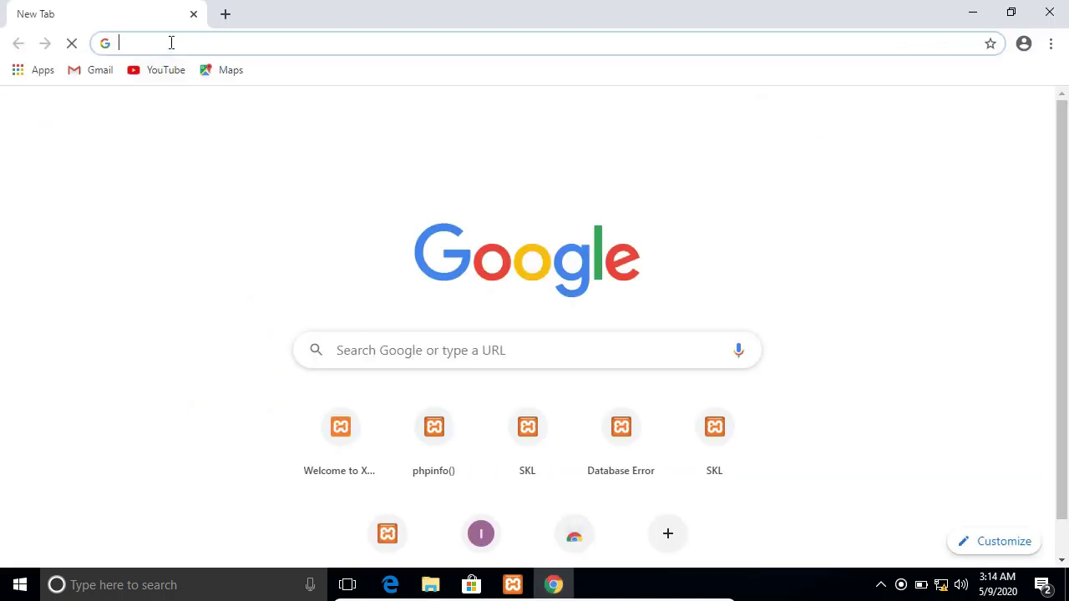
text(lo)
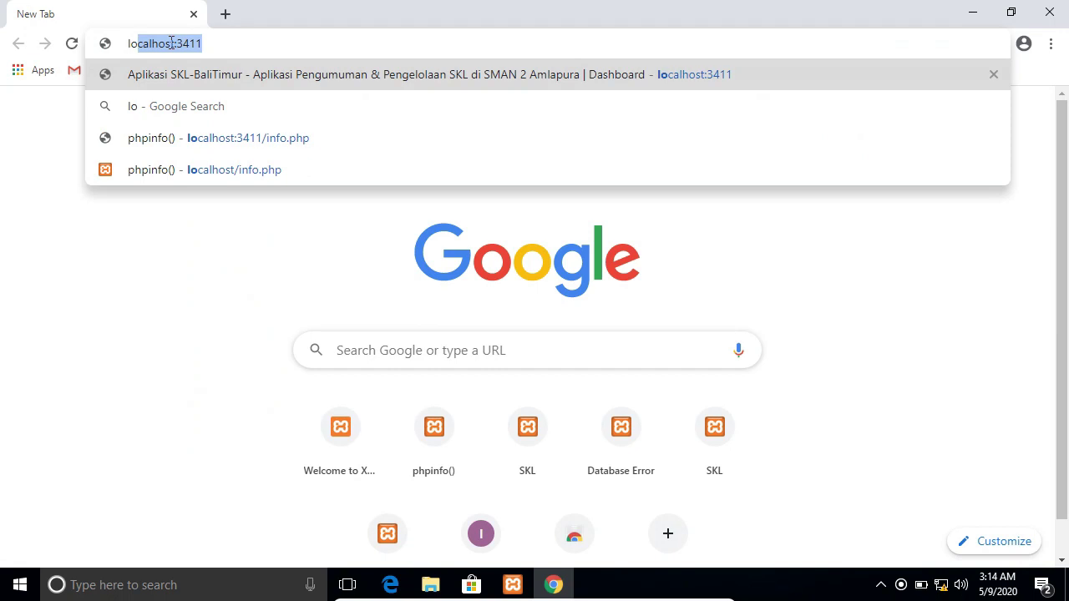
text(calhost)
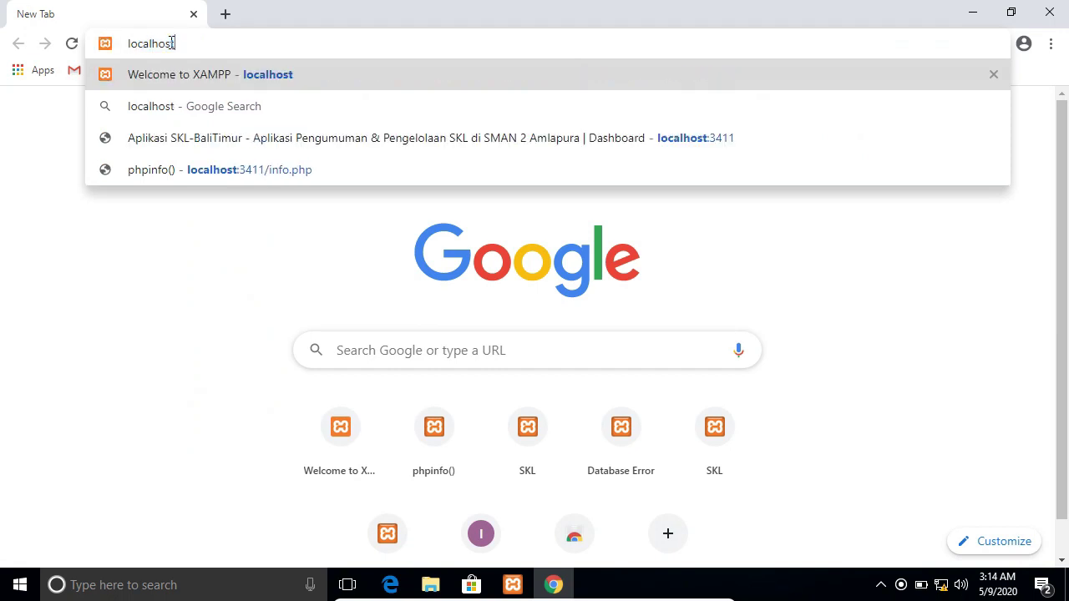
text(/php)
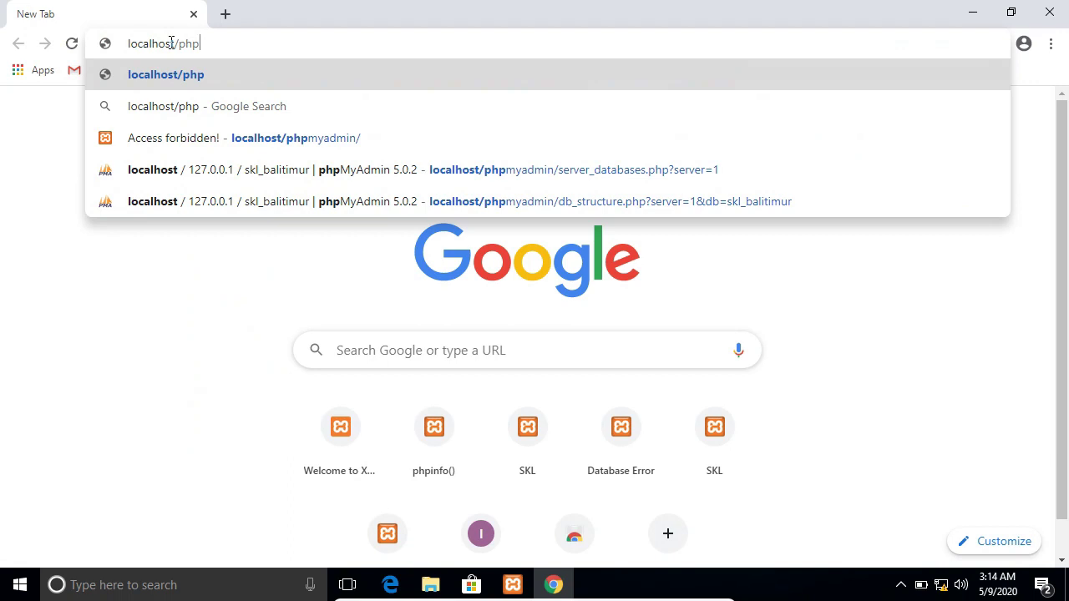
text(myadmin)
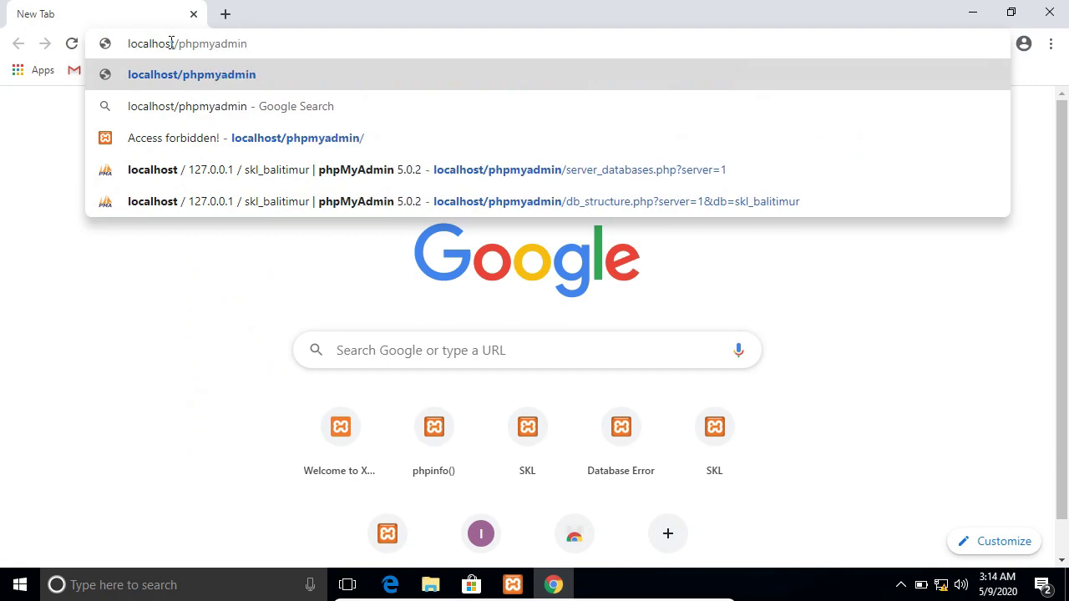
key(Return)
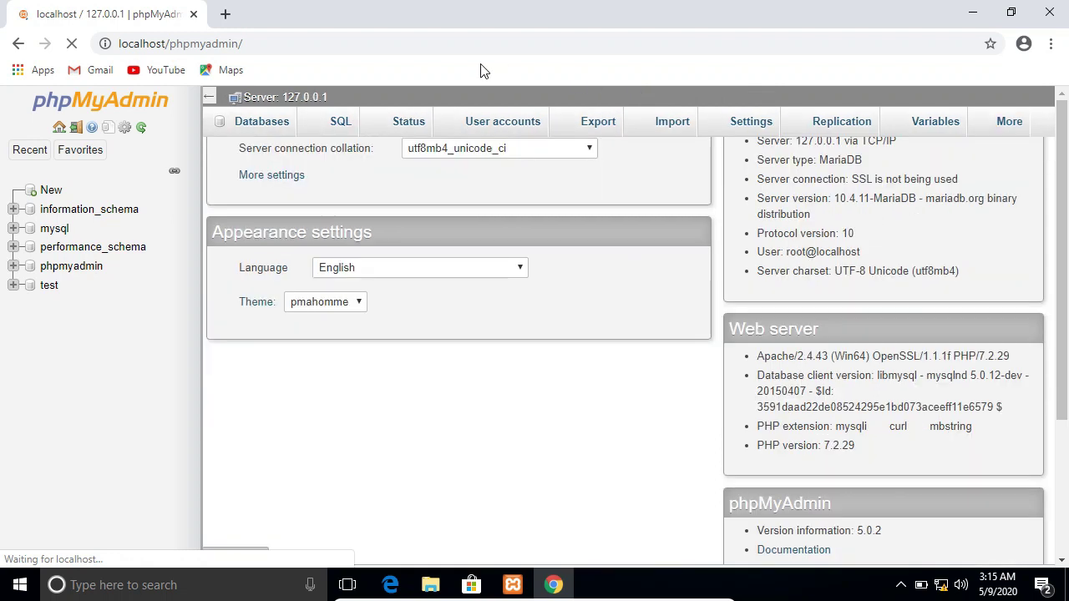
click(1049, 17)
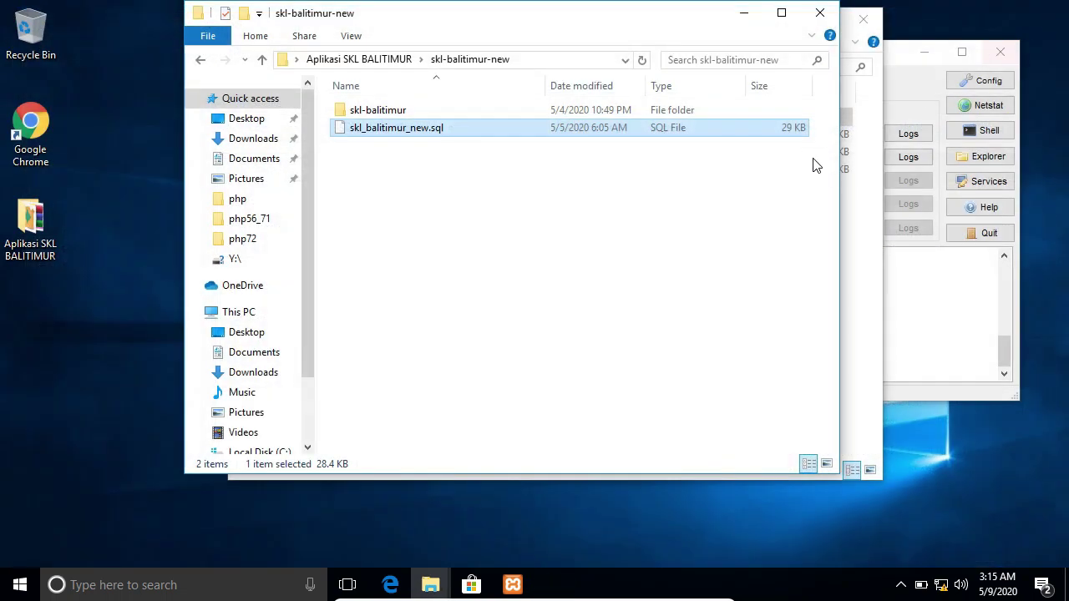
Switch to the XAMPP Control Panel, launch the MySQL module's admin page and show the server's databases page.
click(963, 282)
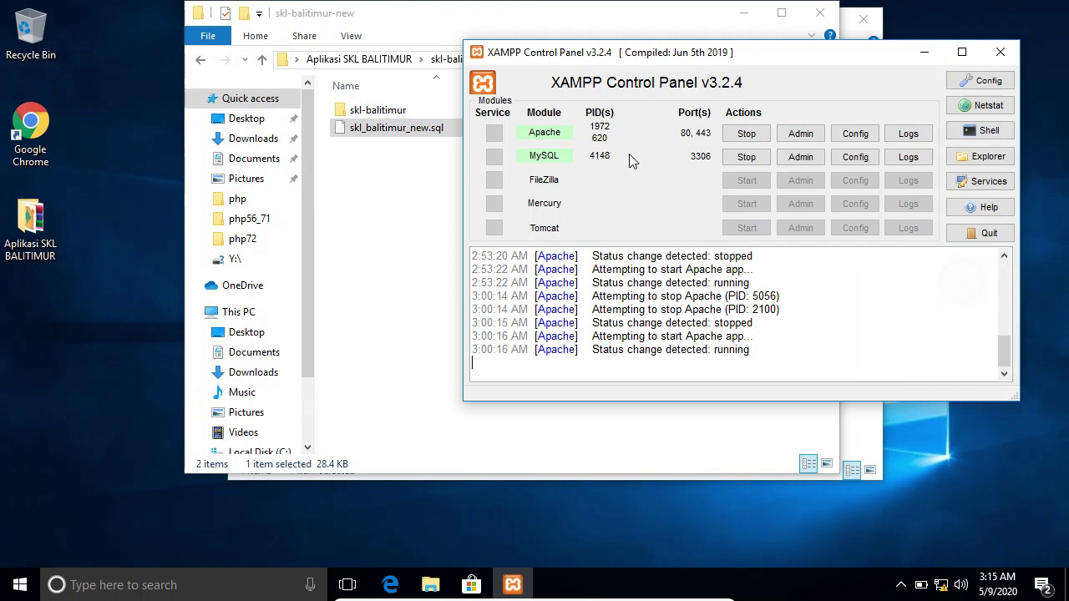
click(801, 158)
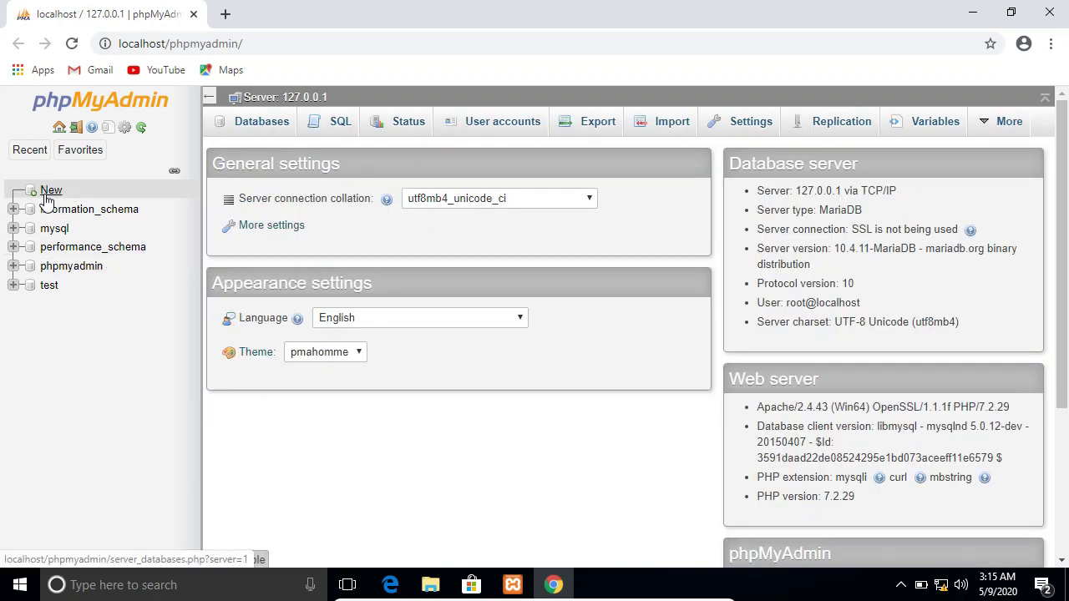
click(252, 124)
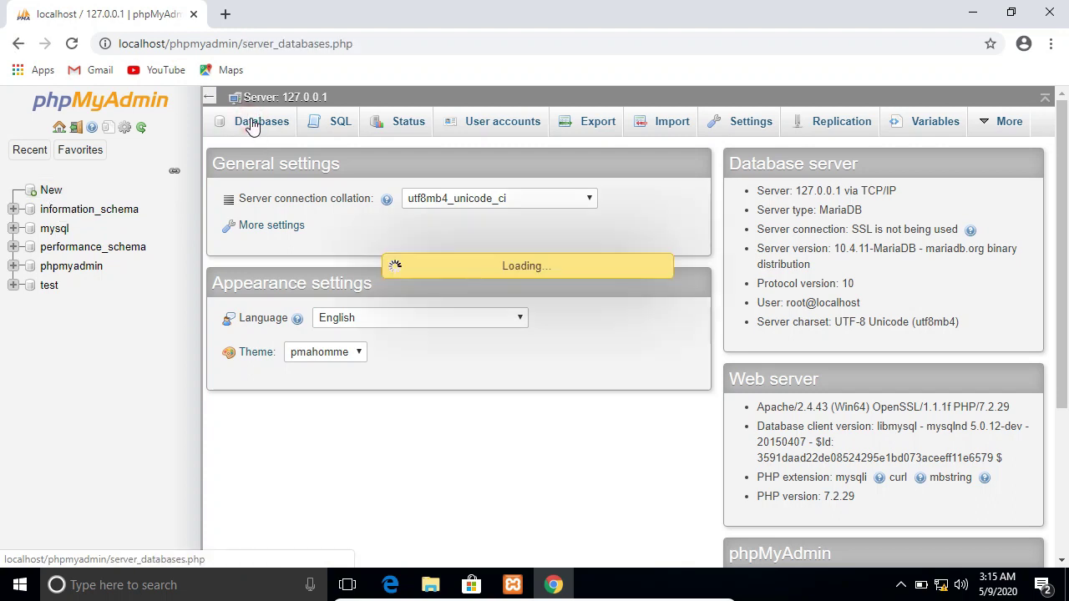
Create a new database named skl_balitimur.
click(307, 248)
text(skl_baltimur)
key(ctrl+a)
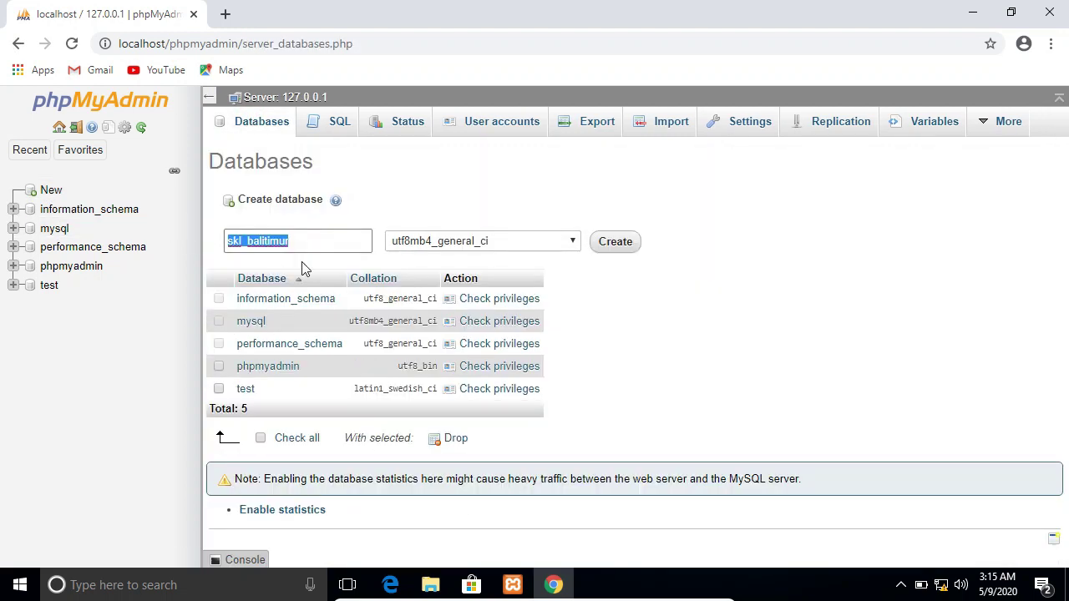
key(BackSpace)
click(331, 249)
text(skl_ba)
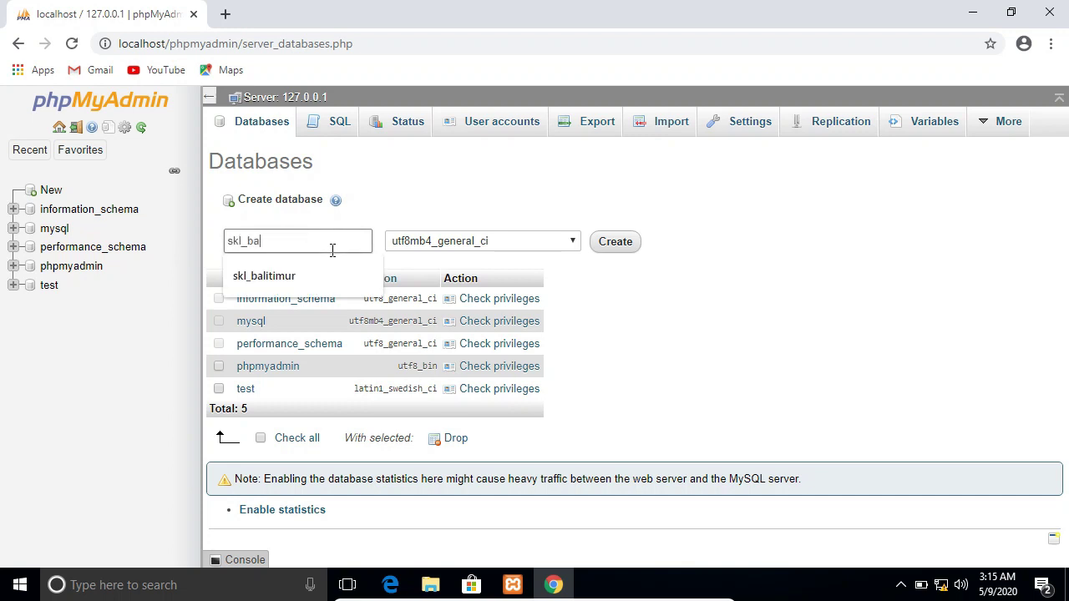
text(litimur)
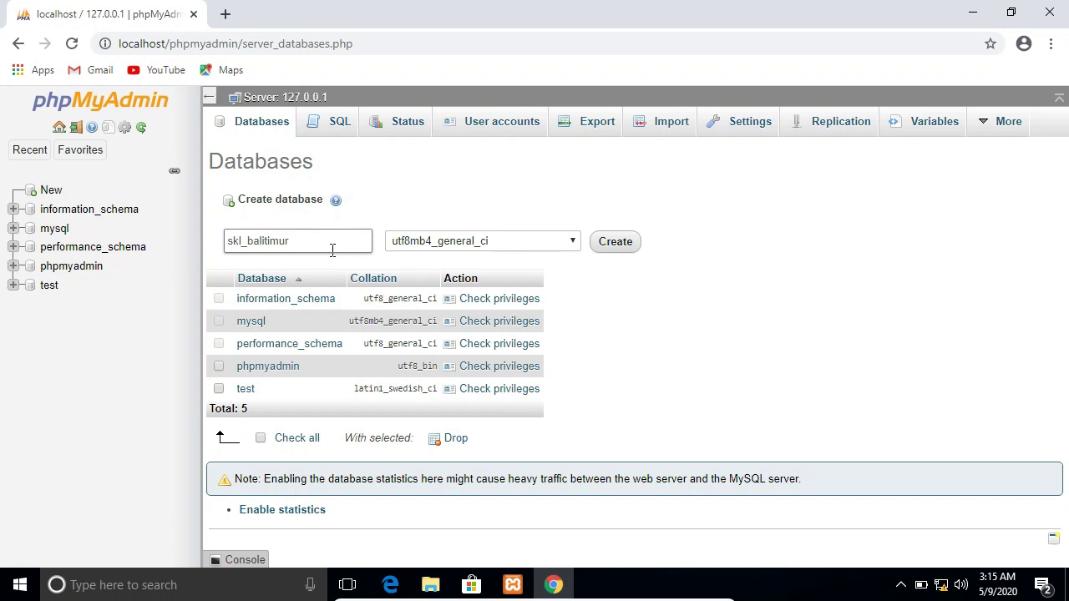
click(608, 247)
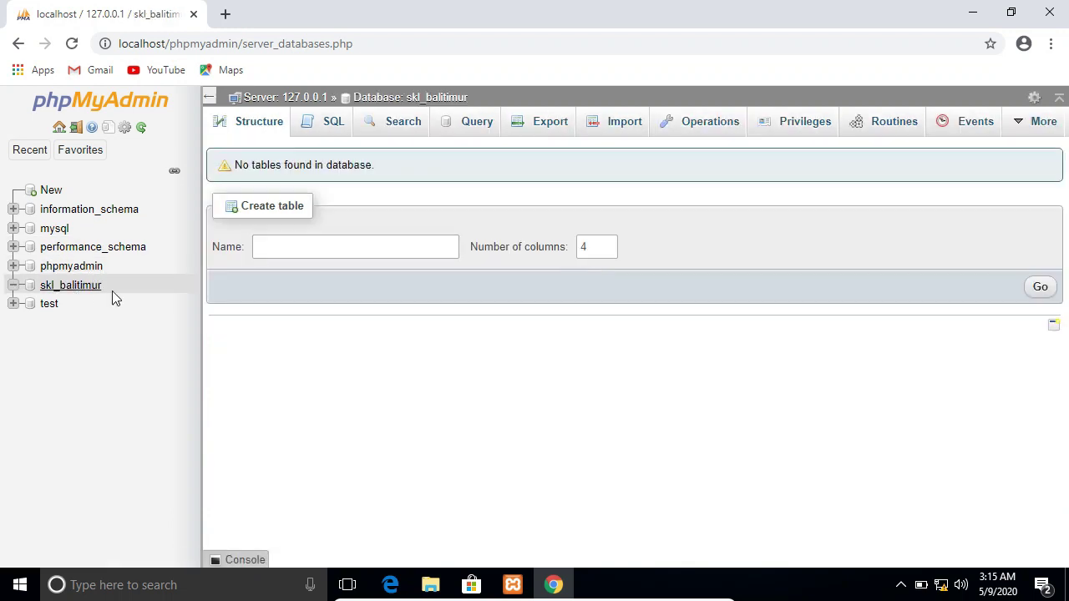
Select the skl_balitimur database and open its import page.
click(70, 290)
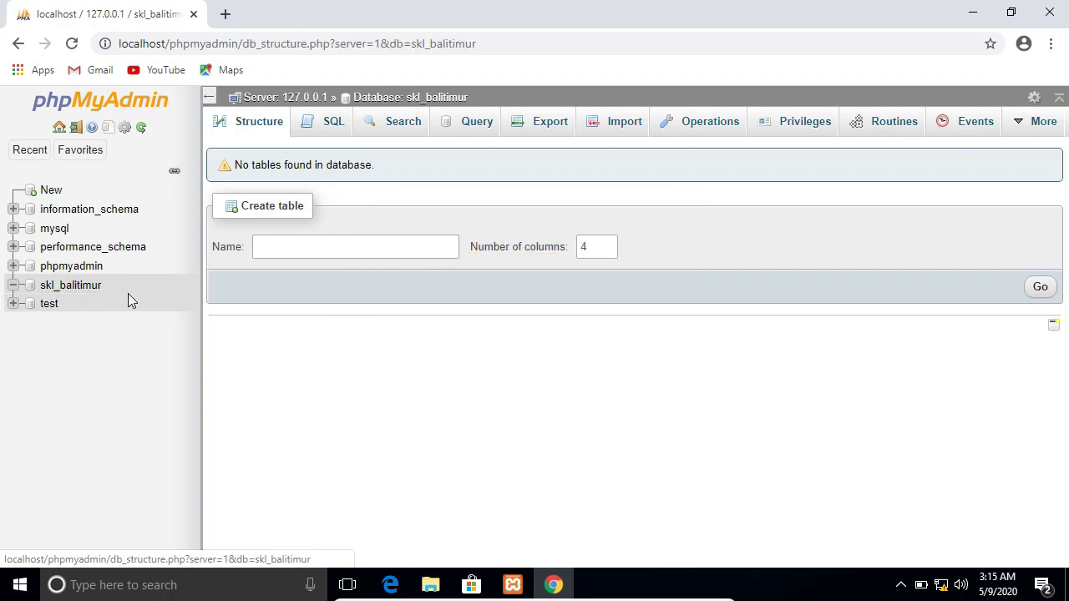
click(70, 289)
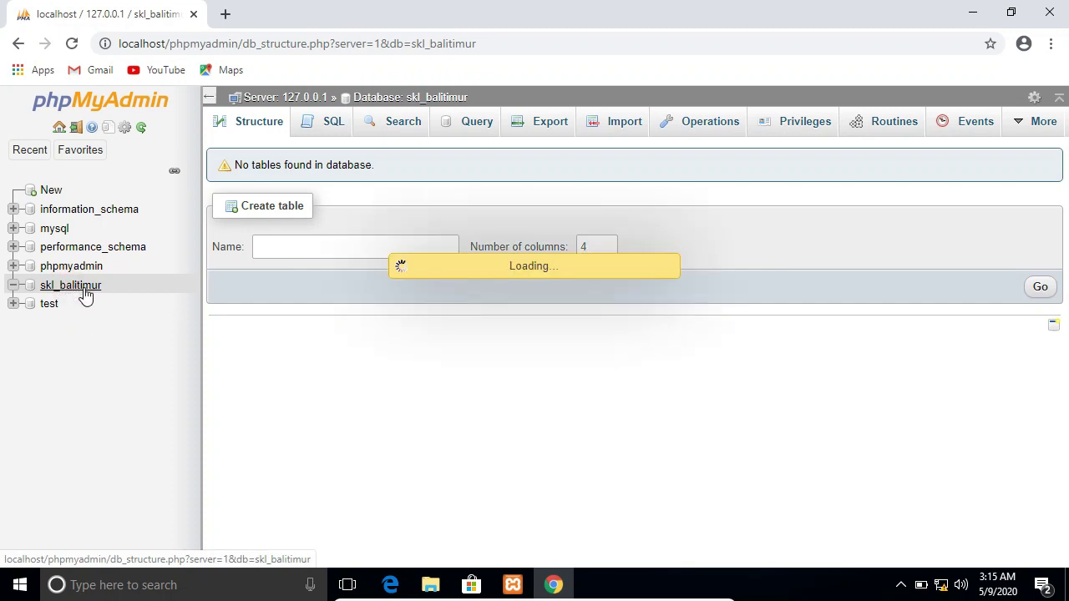
click(615, 125)
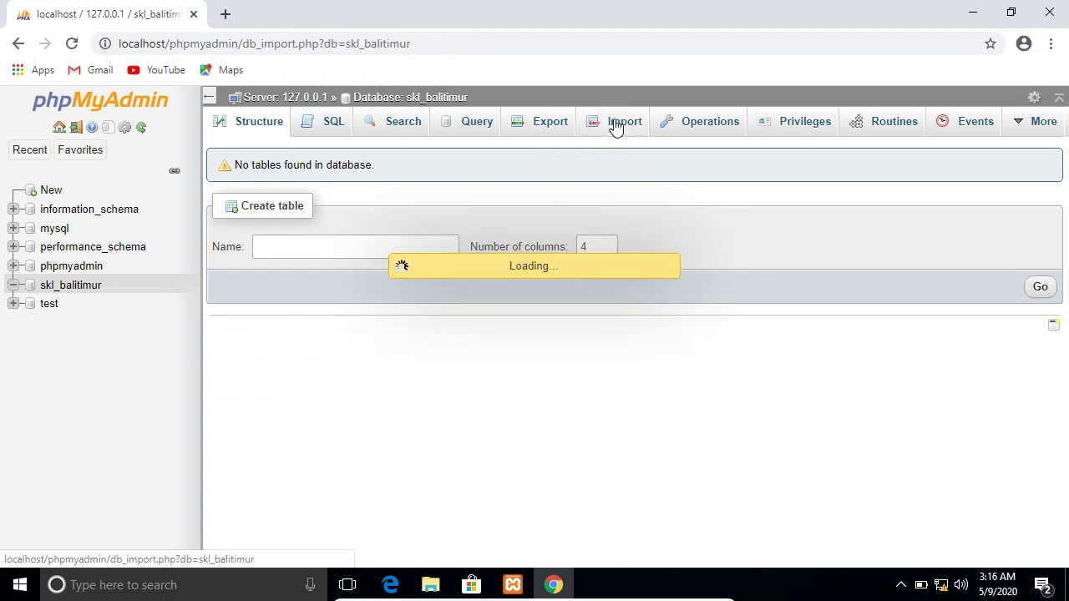
Import skl_balitimur_new.sql from the skl-balitimur-new folder in the desktop's Aplikasi SKL BALITIMUR folder into the database.
click(360, 305)
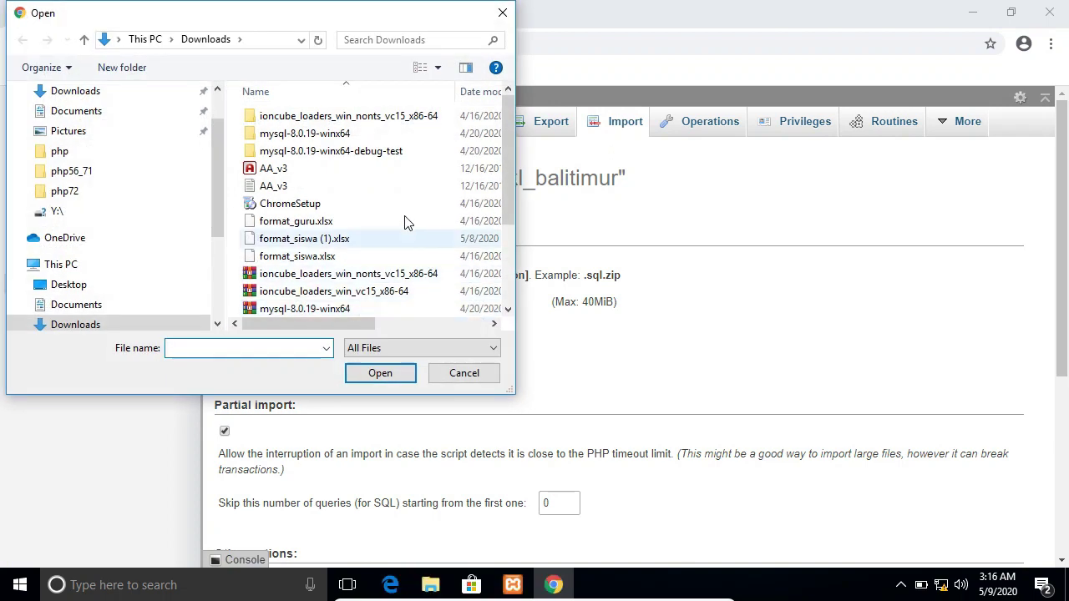
drag(216, 164, 217, 129)
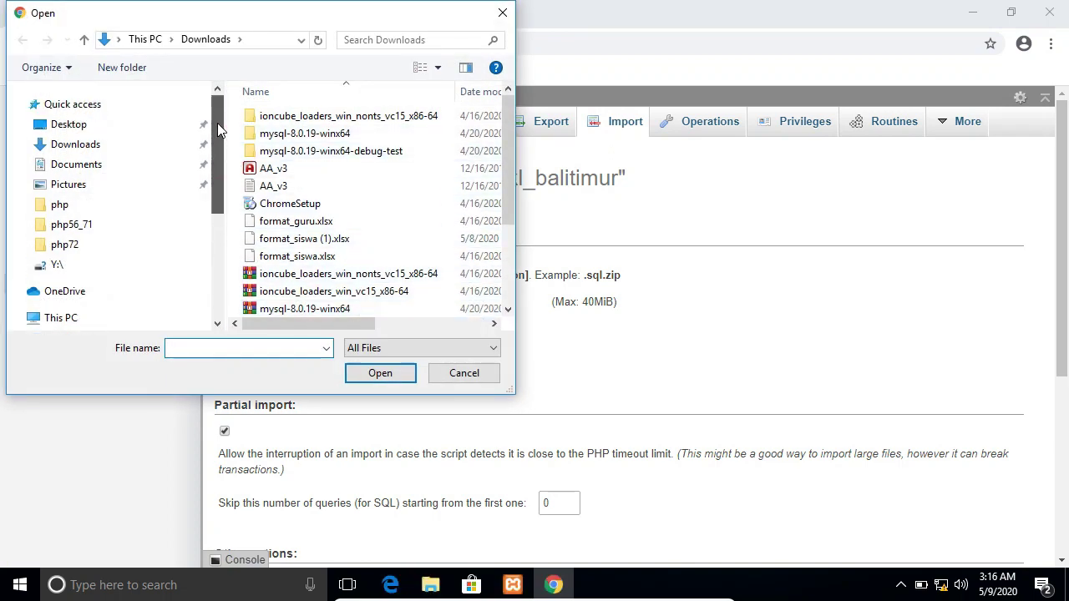
click(61, 317)
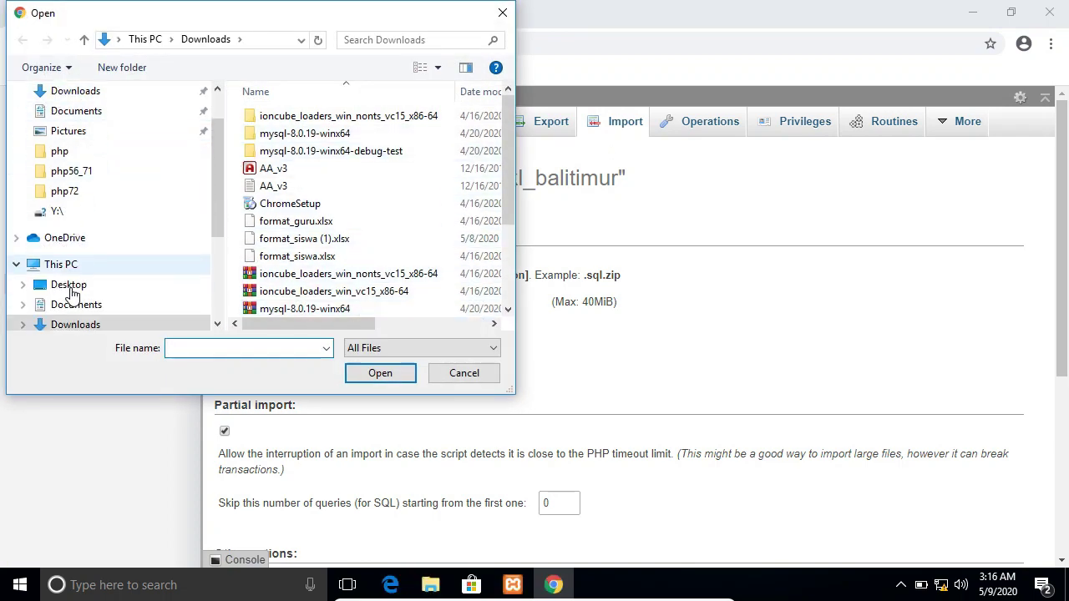
scroll(84, 121, up, 1)
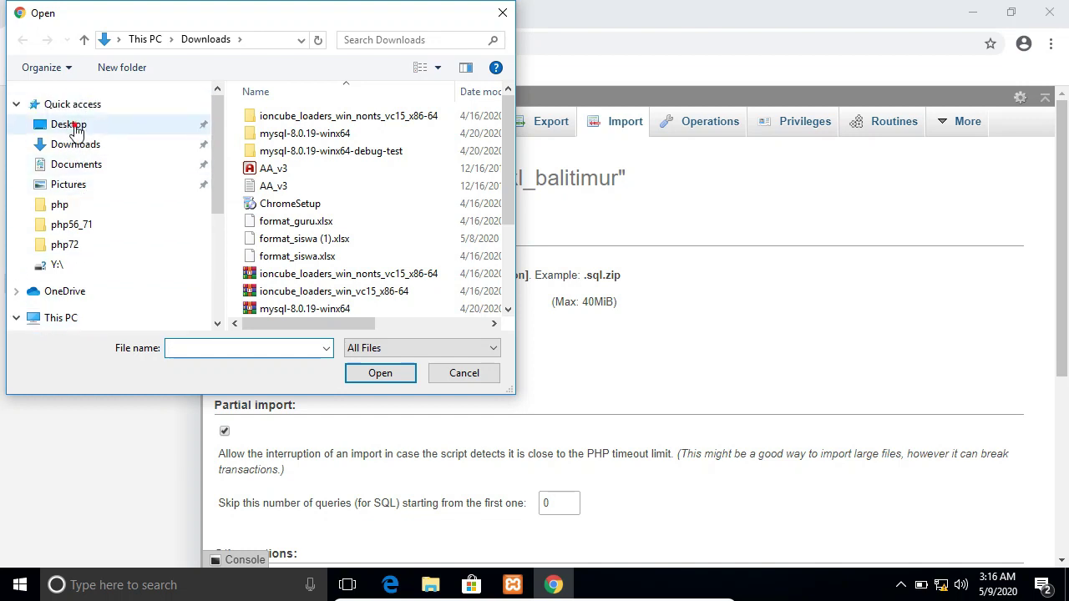
click(74, 126)
click(311, 119)
double_click(312, 119)
double_click(308, 136)
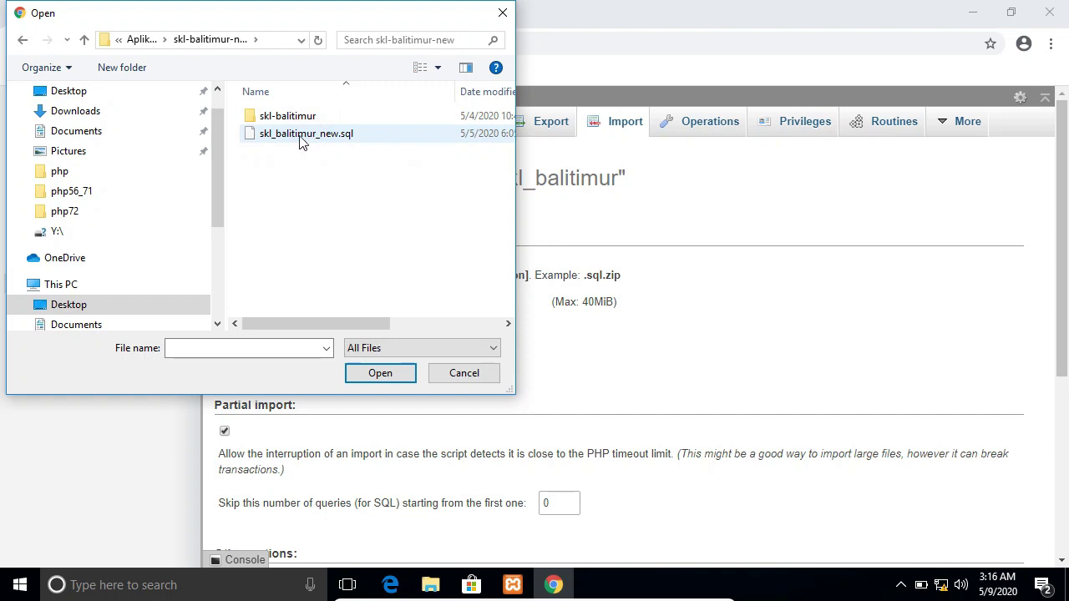
double_click(284, 137)
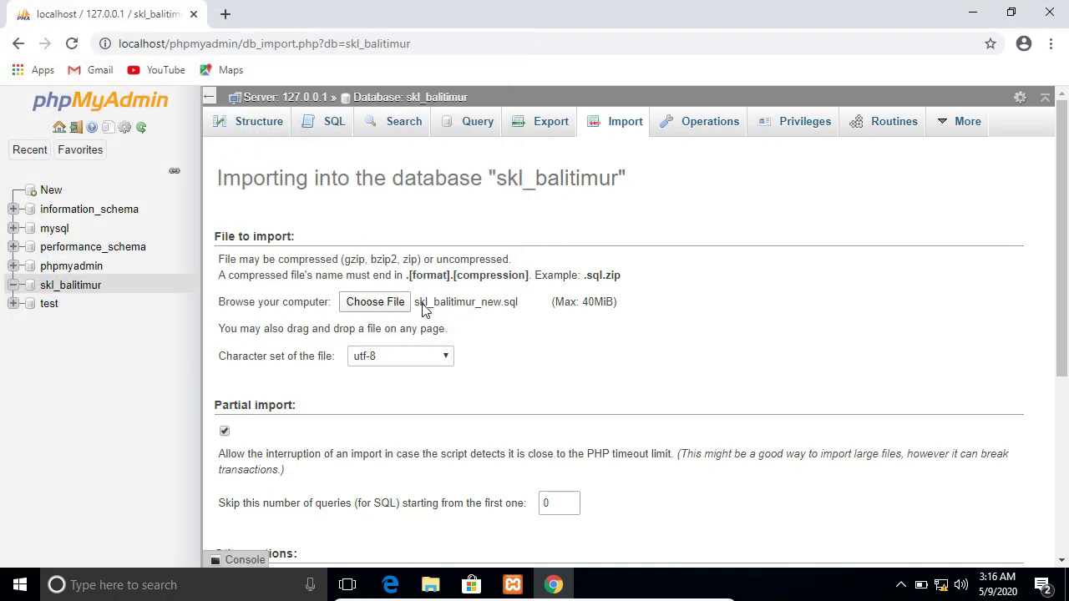
scroll(474, 357, down, 4)
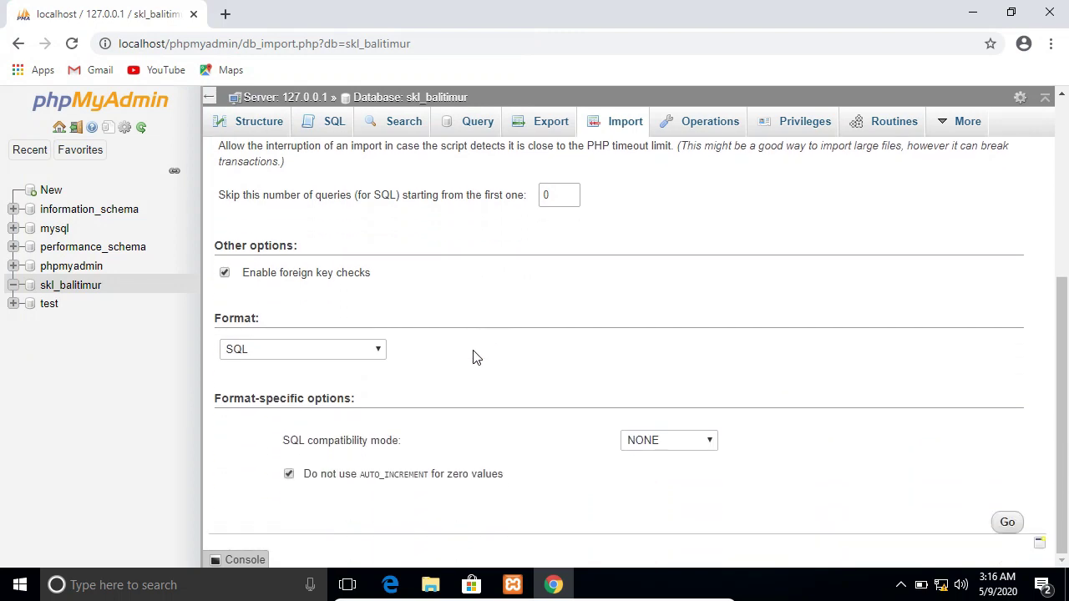
click(1008, 521)
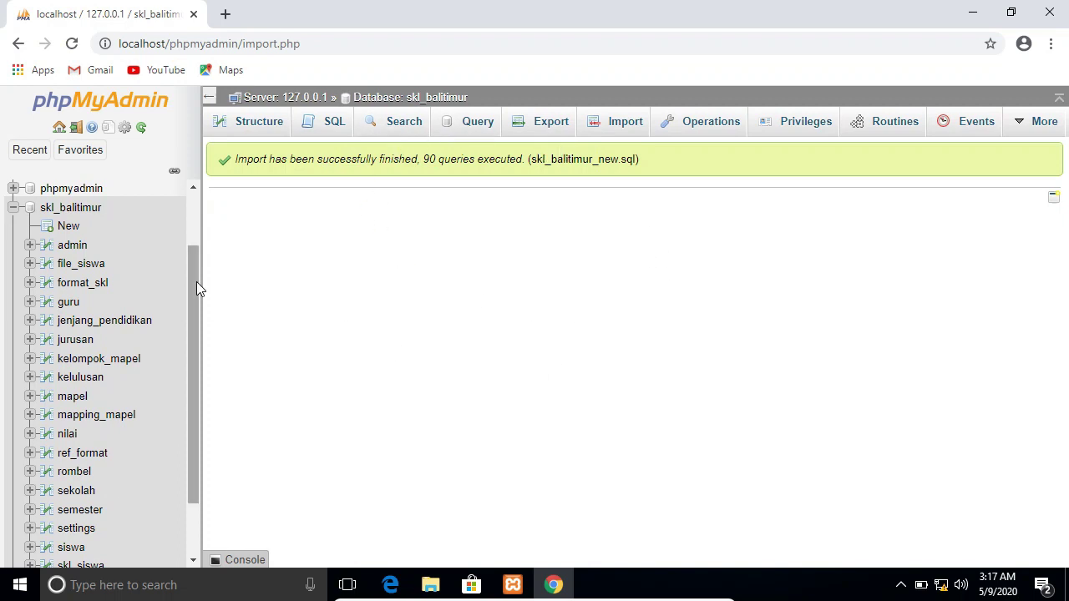
Examine the imported tables of skl_balitimur in the database tree and on its structure page.
scroll(177, 370, down, 2)
scroll(178, 238, up, 4)
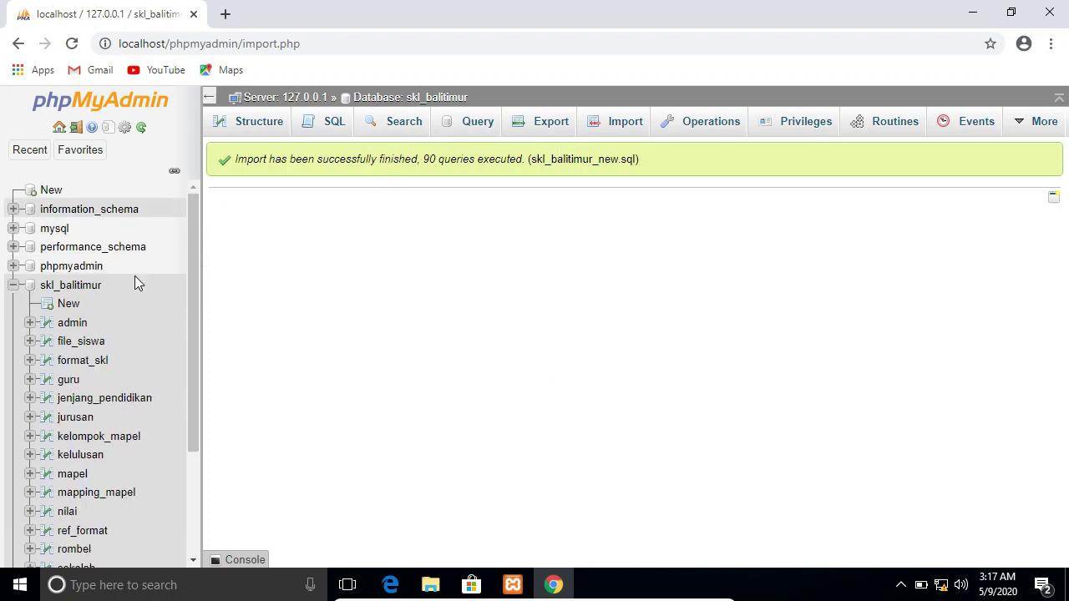
click(73, 287)
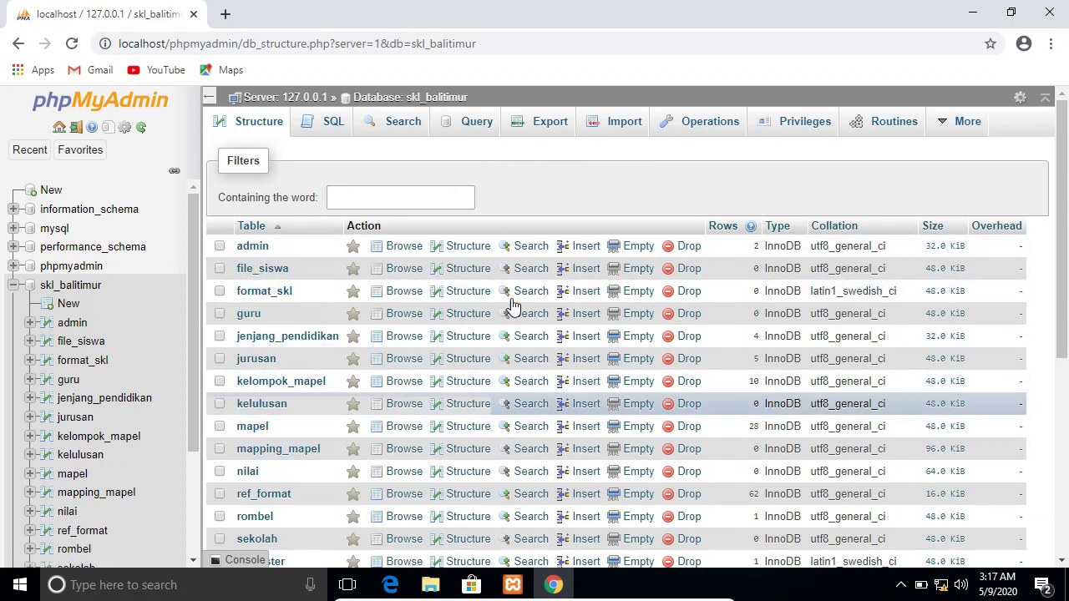
Export the skl_balitimur database with the Quick method in SQL format and close the browser.
click(71, 284)
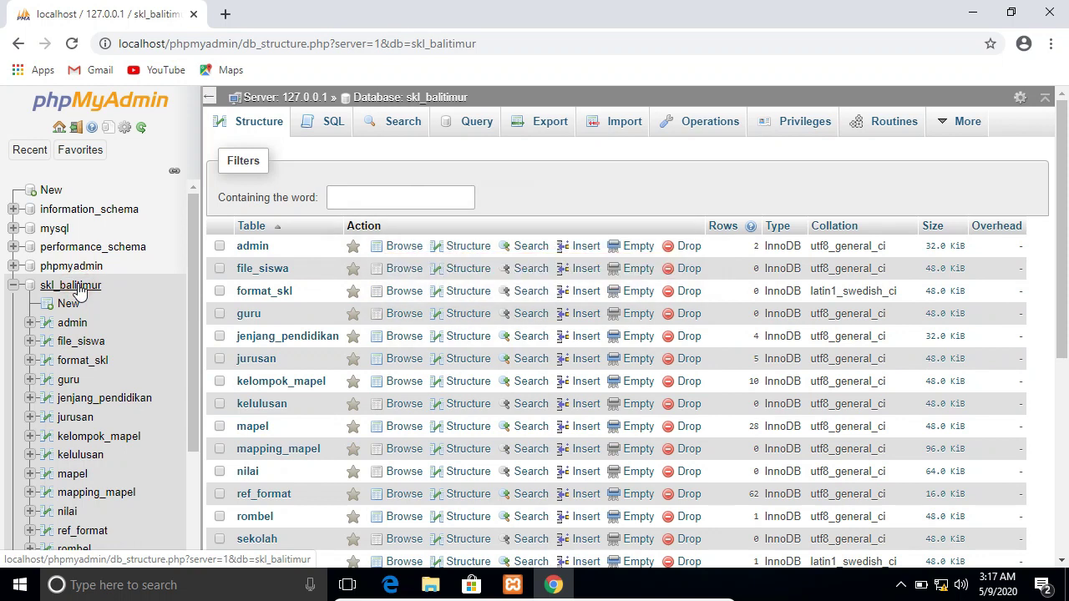
click(552, 125)
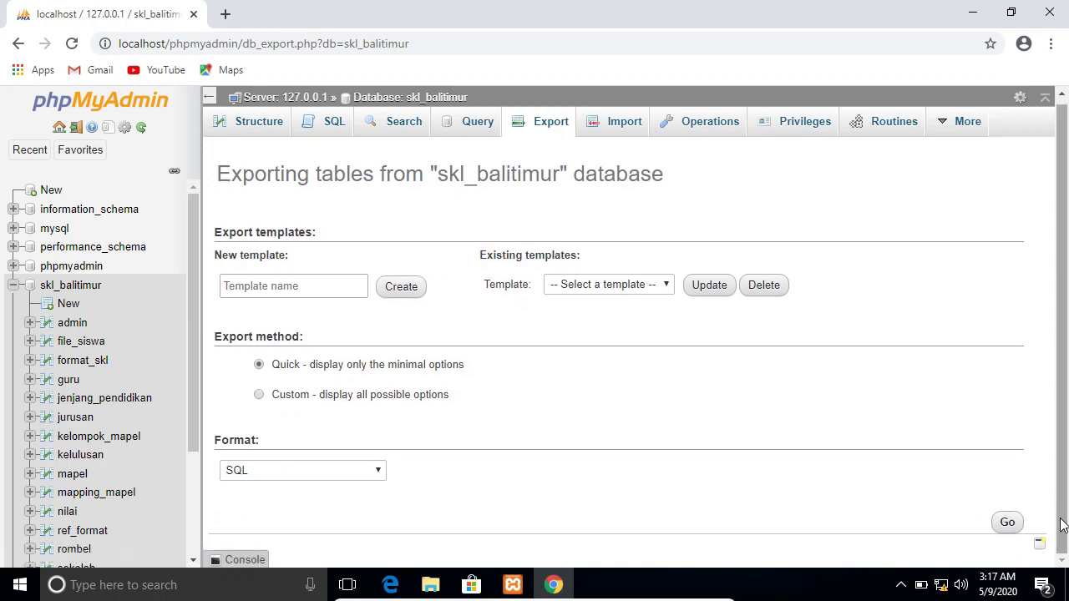
click(1008, 523)
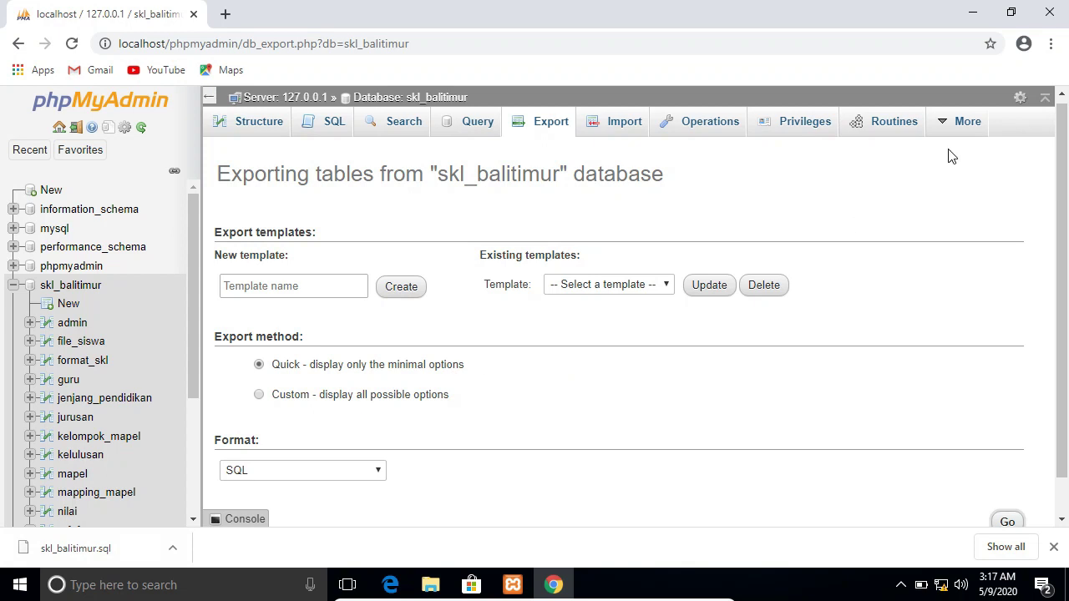
click(1050, 15)
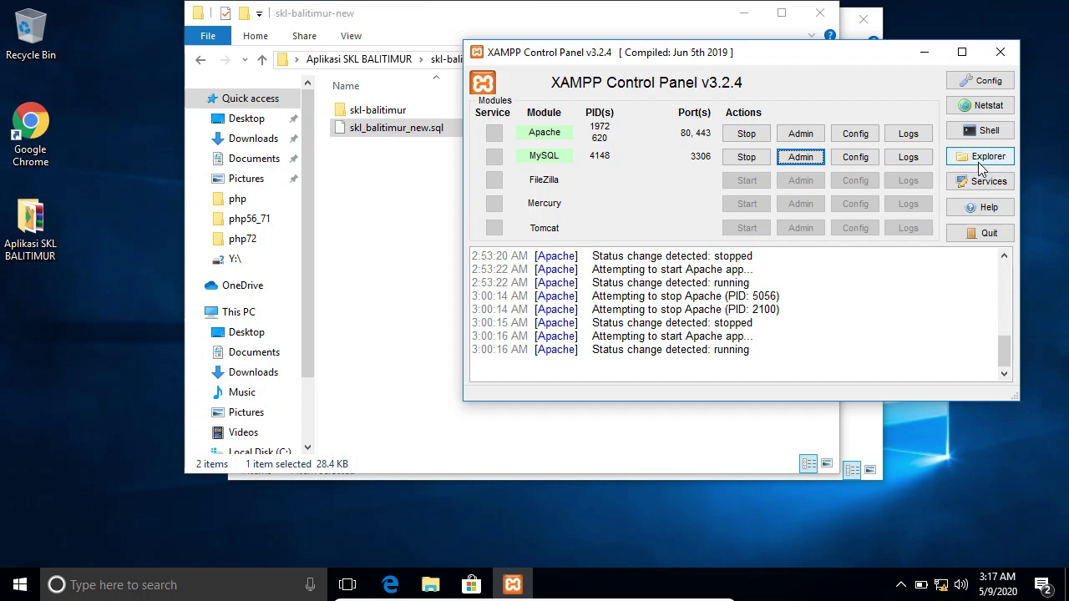
Switch to the skl-balitimur-new window in File Explorer and open its skl-balitimur folder.
click(411, 205)
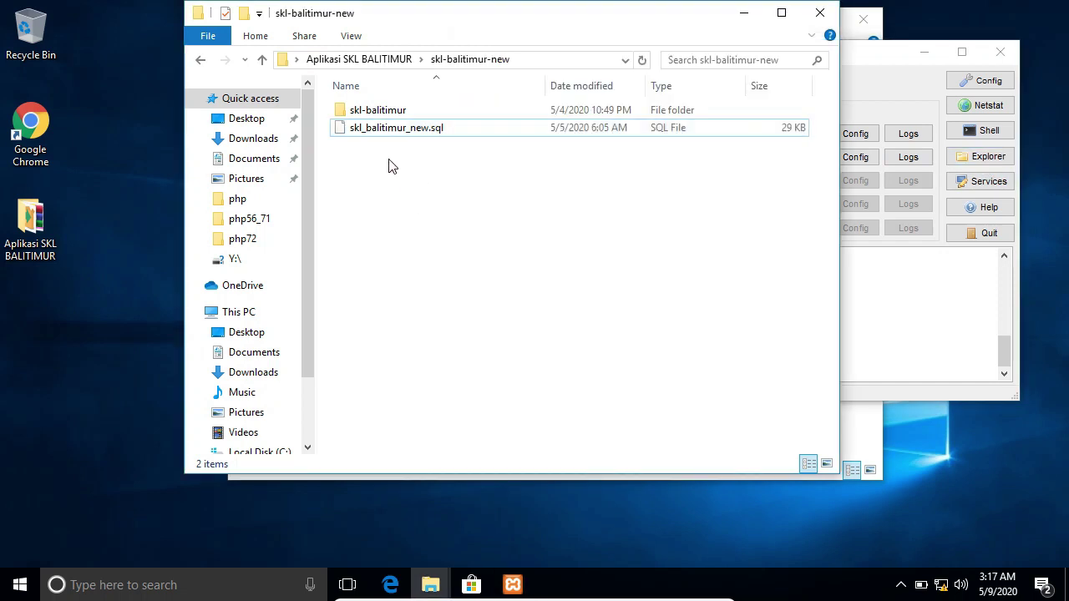
click(376, 117)
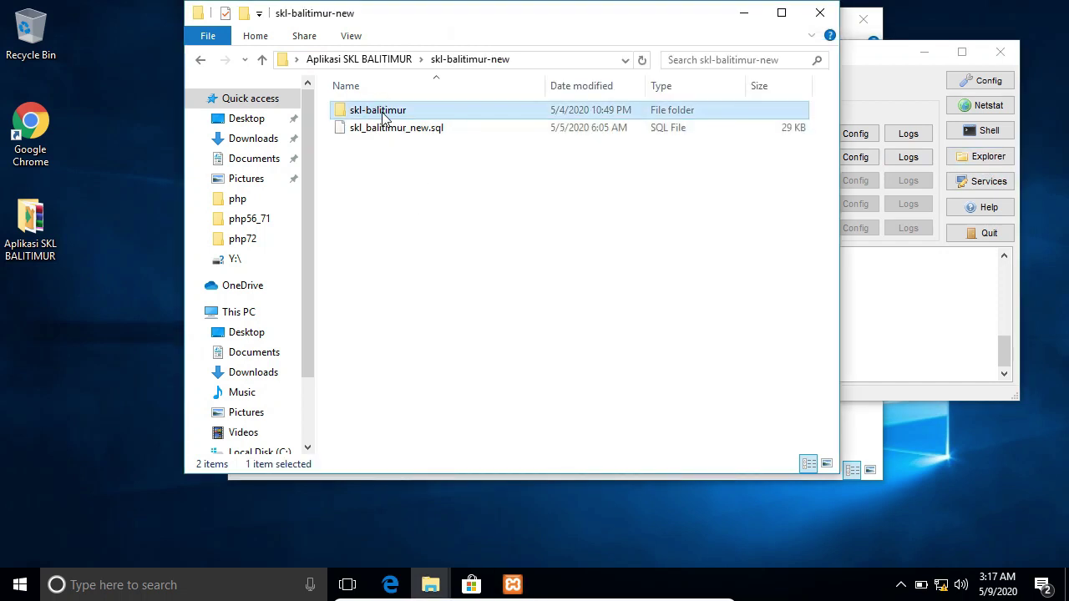
double_click(350, 111)
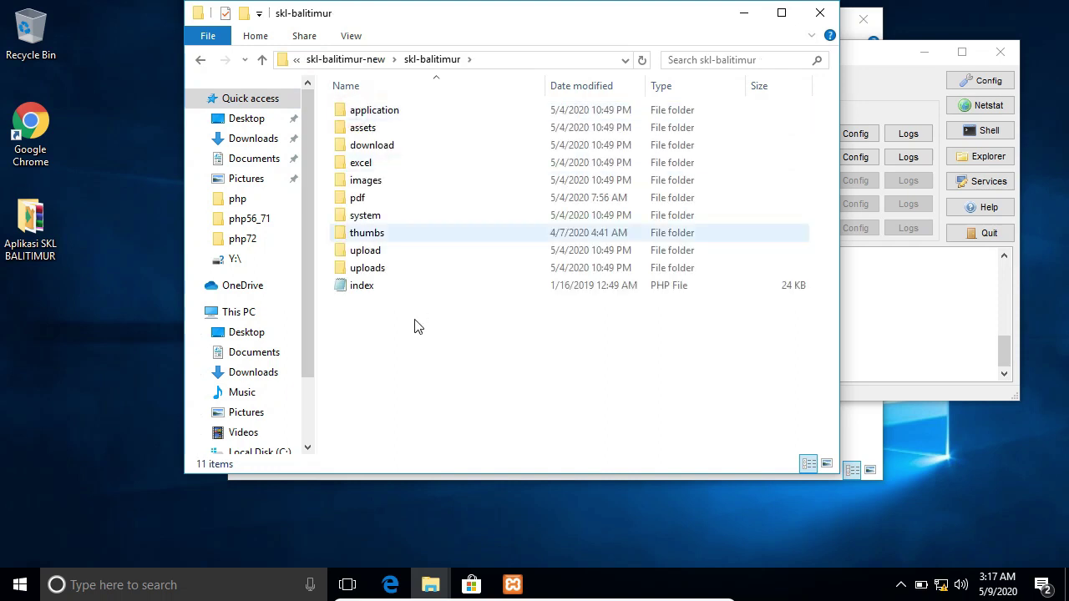
Copy the skl-balitimur folder from skl-balitimur-new into the htdocs folder of C:\xampp.
click(352, 60)
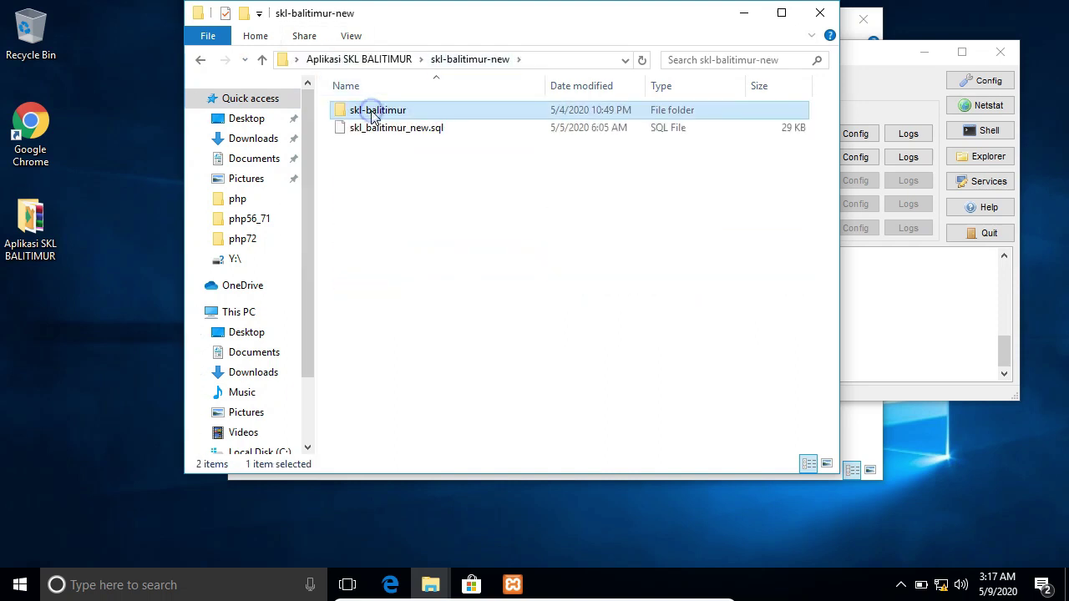
right_click(373, 116)
click(467, 398)
scroll(256, 384, down, 2)
click(250, 361)
click(382, 233)
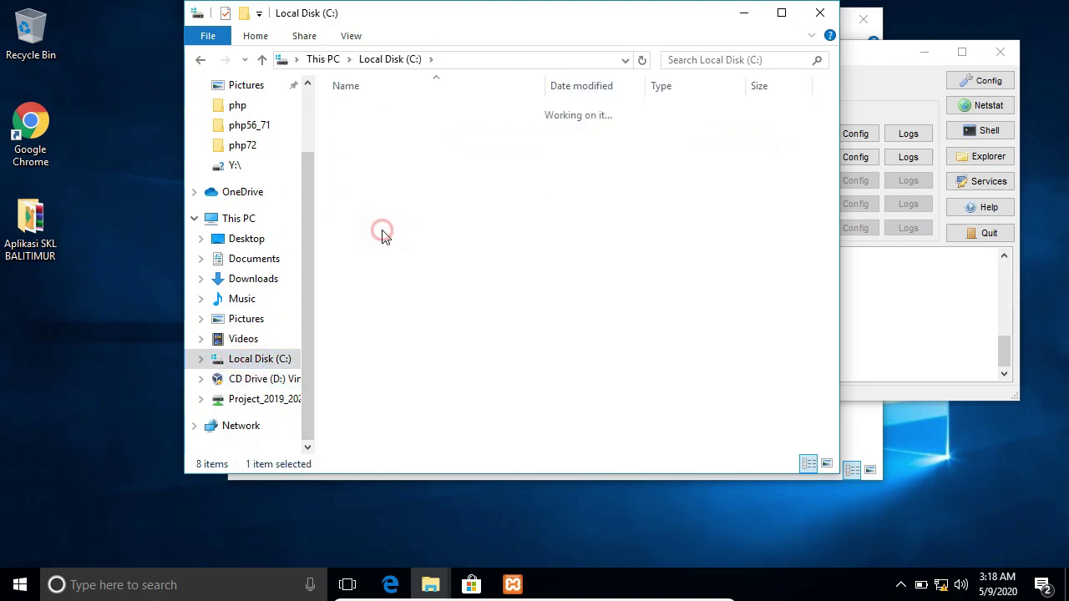
double_click(382, 233)
double_click(396, 183)
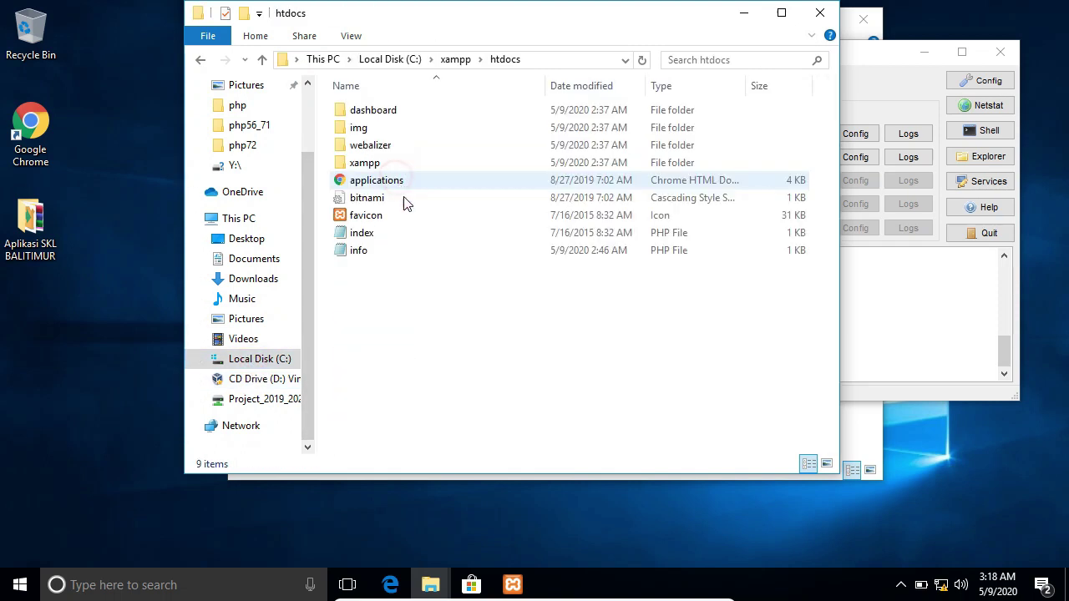
right_click(405, 327)
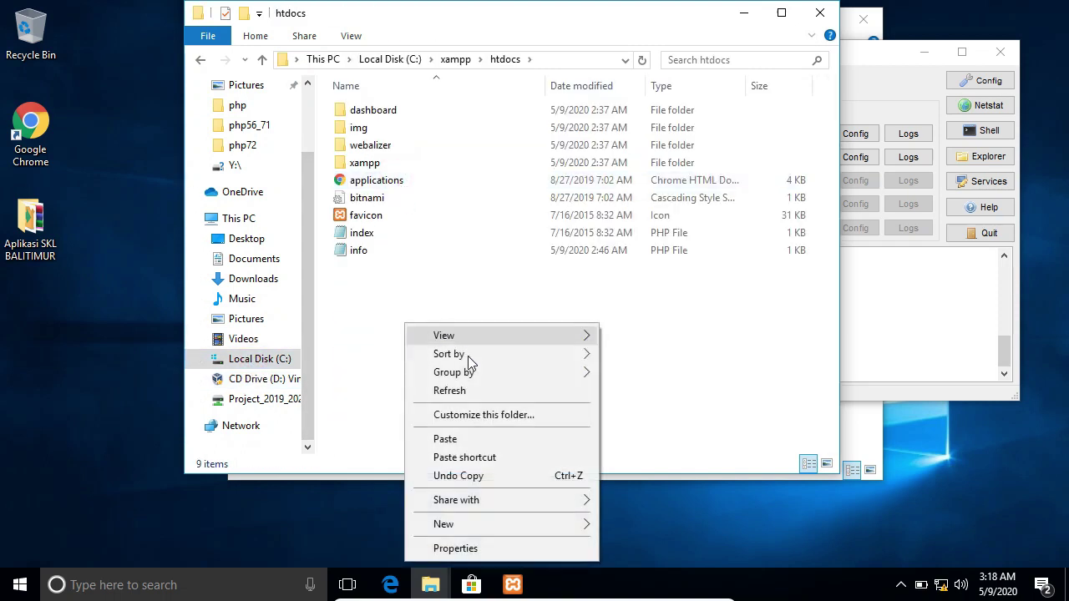
click(487, 439)
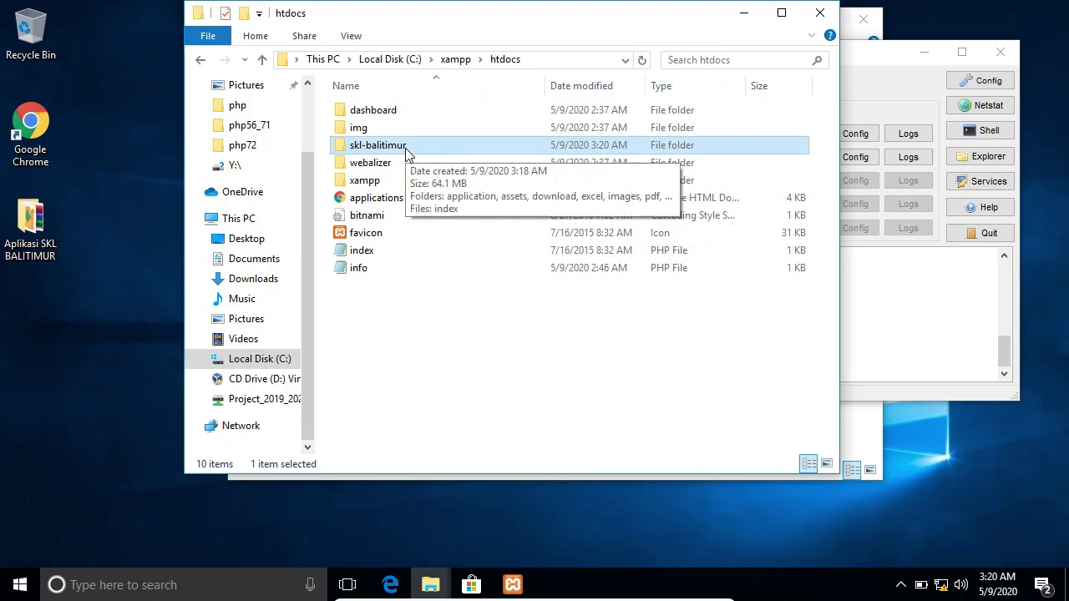
click(444, 318)
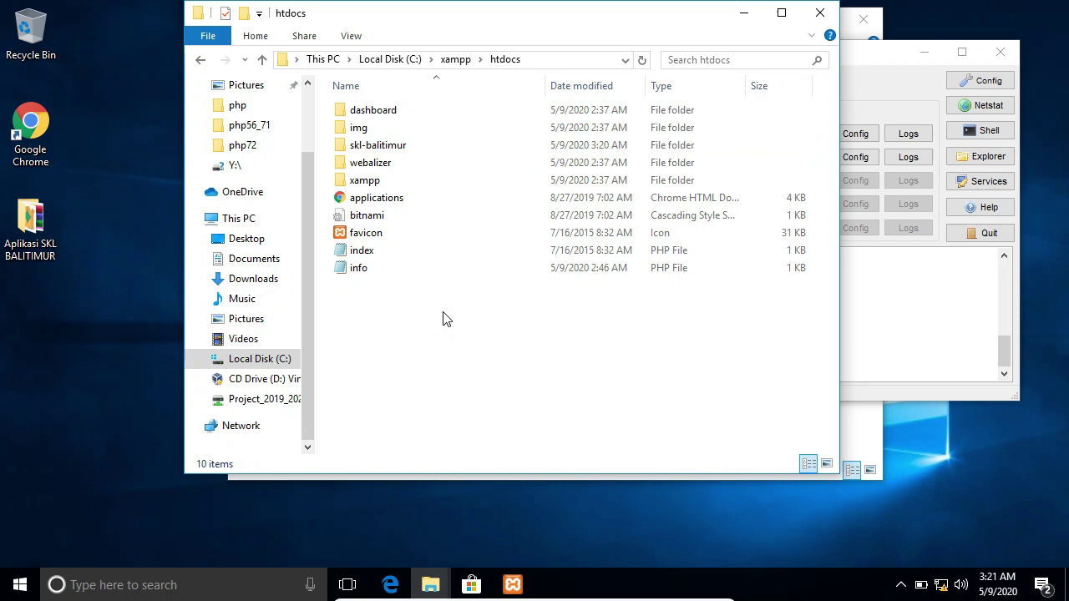
Open the database PHP file from the copied skl-balitimur folder's application\config subfolder in WordPad.
click(385, 147)
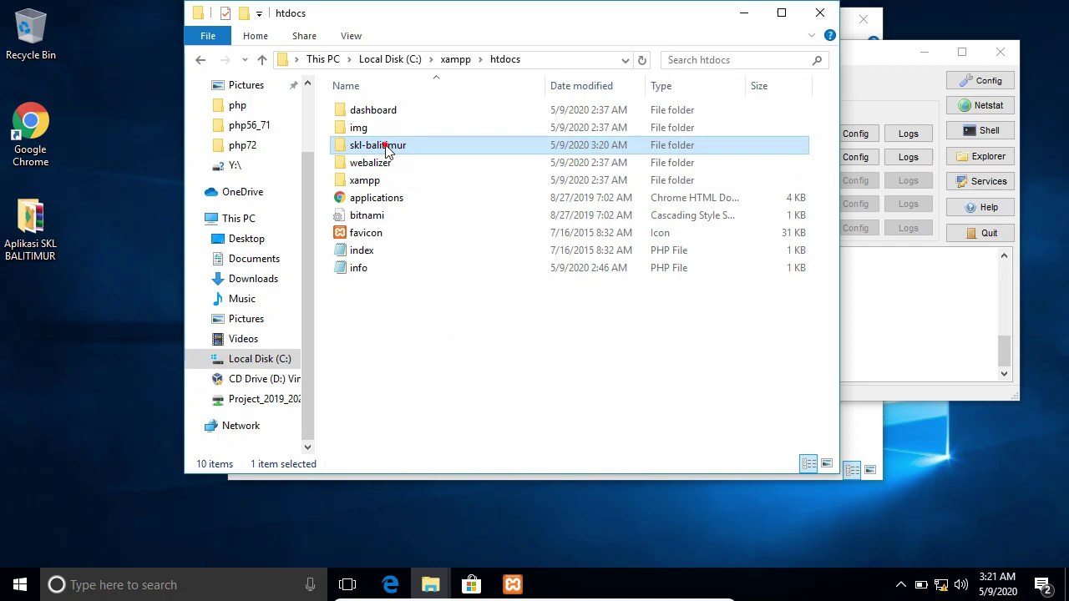
double_click(386, 147)
click(387, 146)
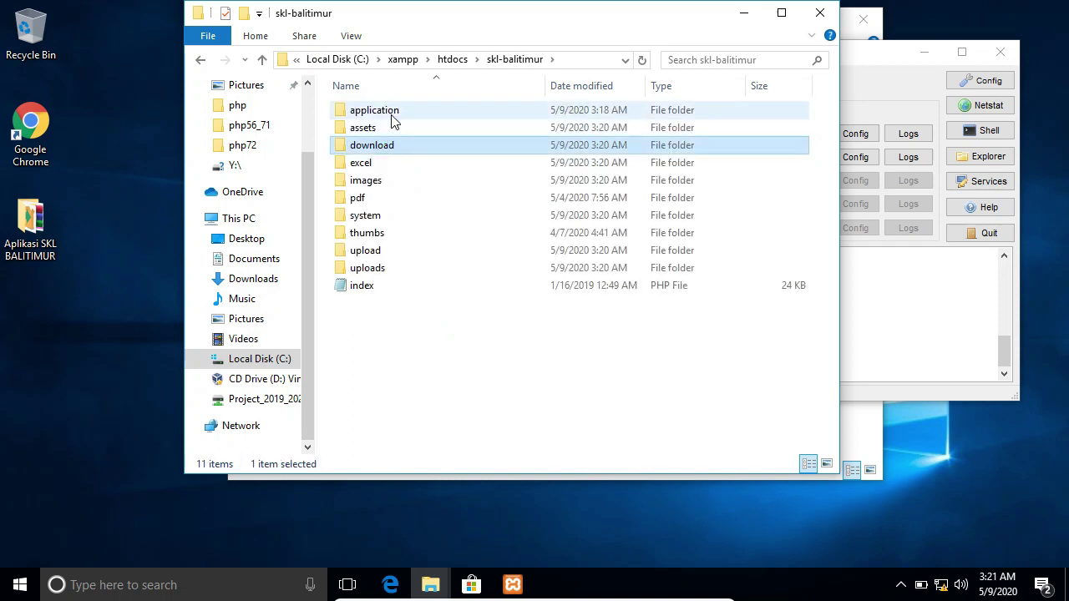
double_click(391, 116)
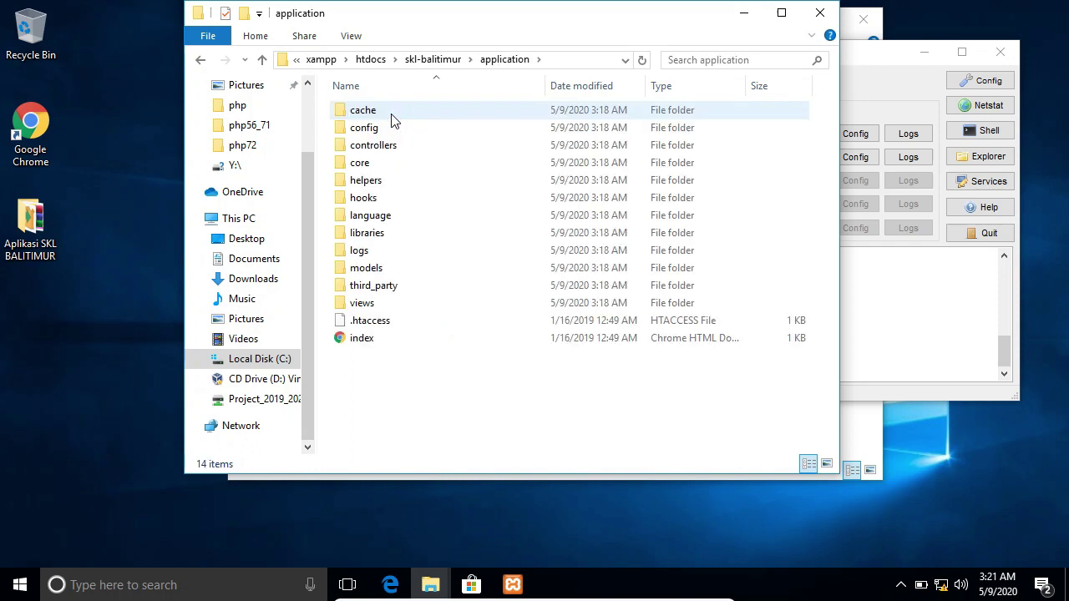
double_click(399, 130)
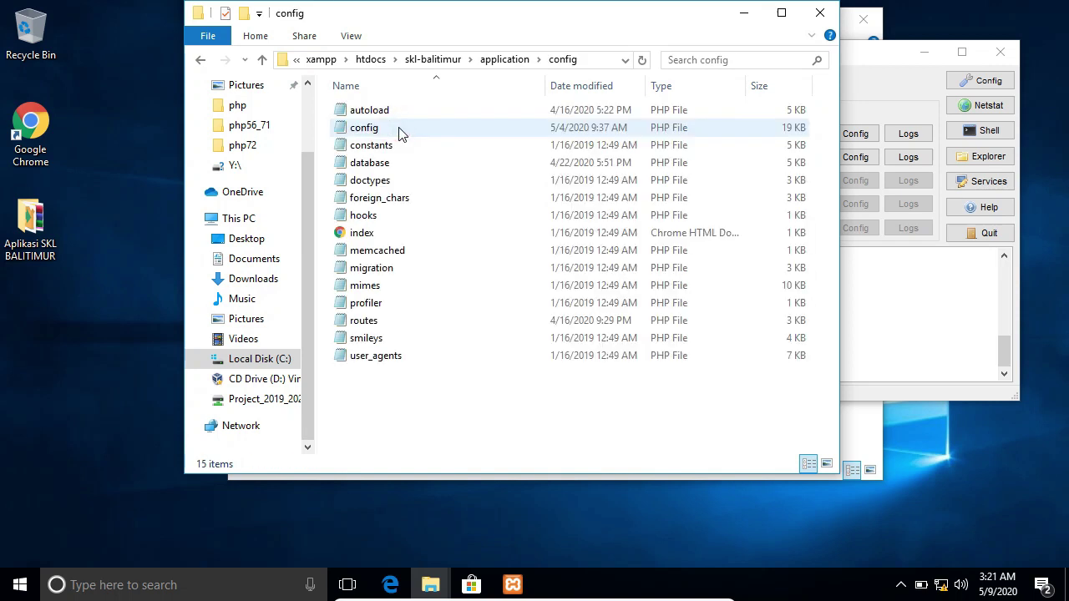
click(372, 161)
right_click(373, 165)
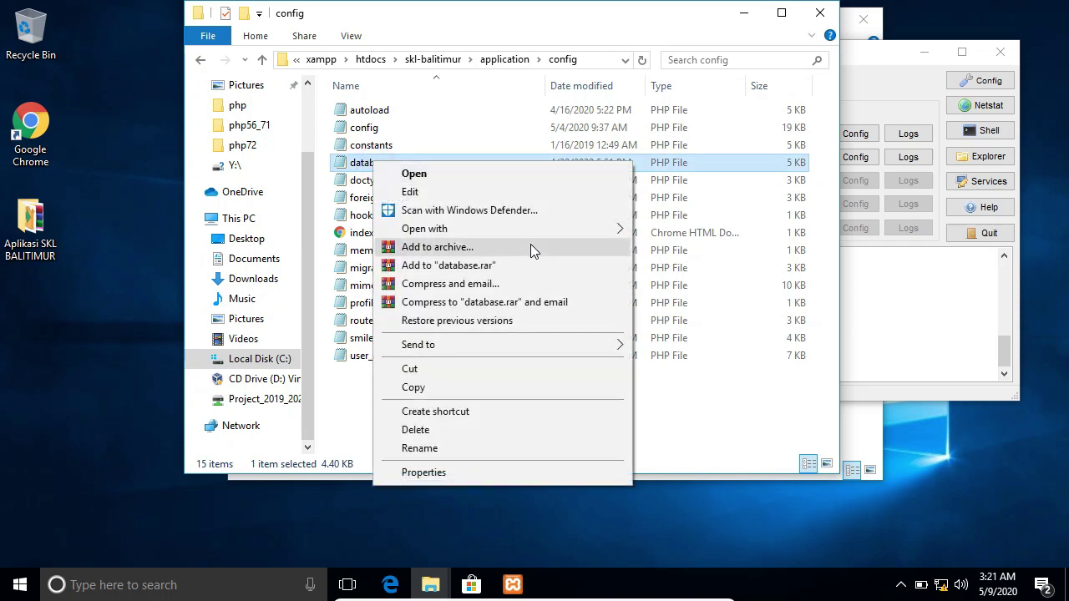
mouse_move(622, 230)
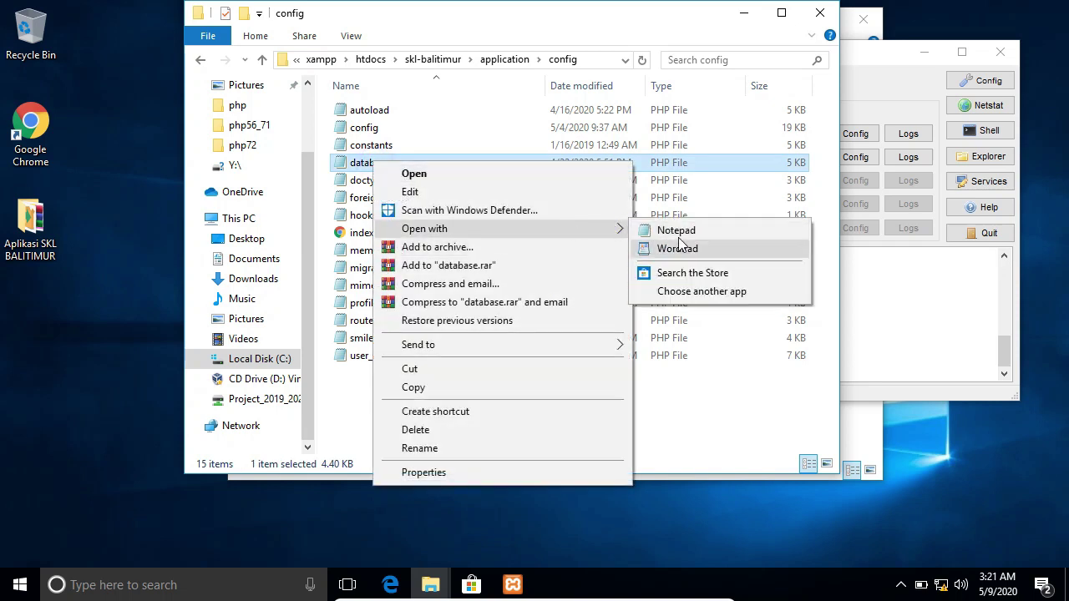
click(678, 248)
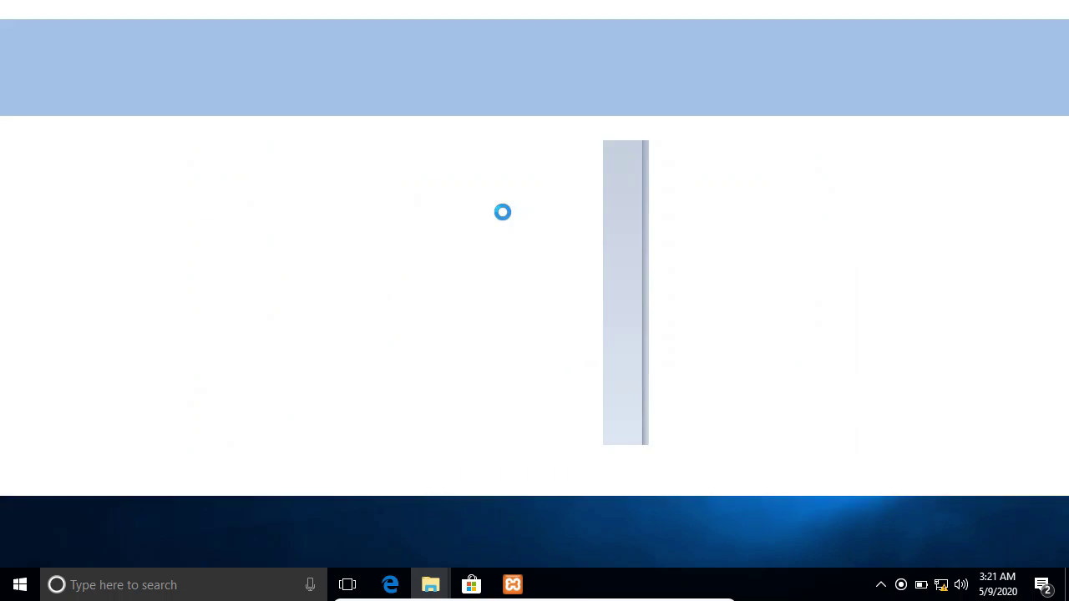
Set the 'database' value in the $db['default'] array to skl_balitimur, save the file, and close it and its folder window.
scroll(498, 209, down, 8)
scroll(497, 208, down, 20)
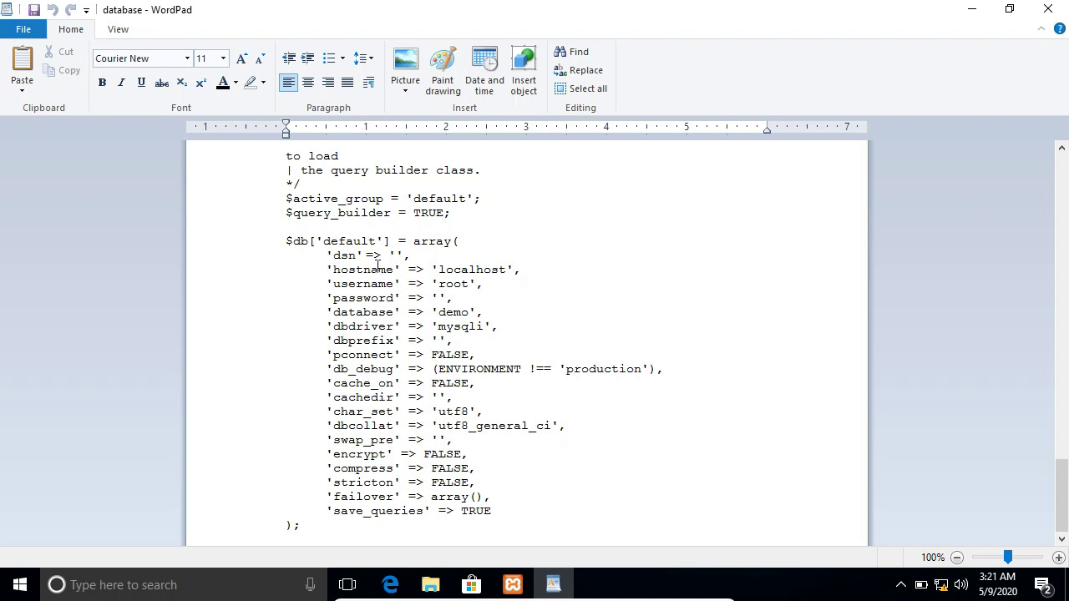
double_click(449, 313)
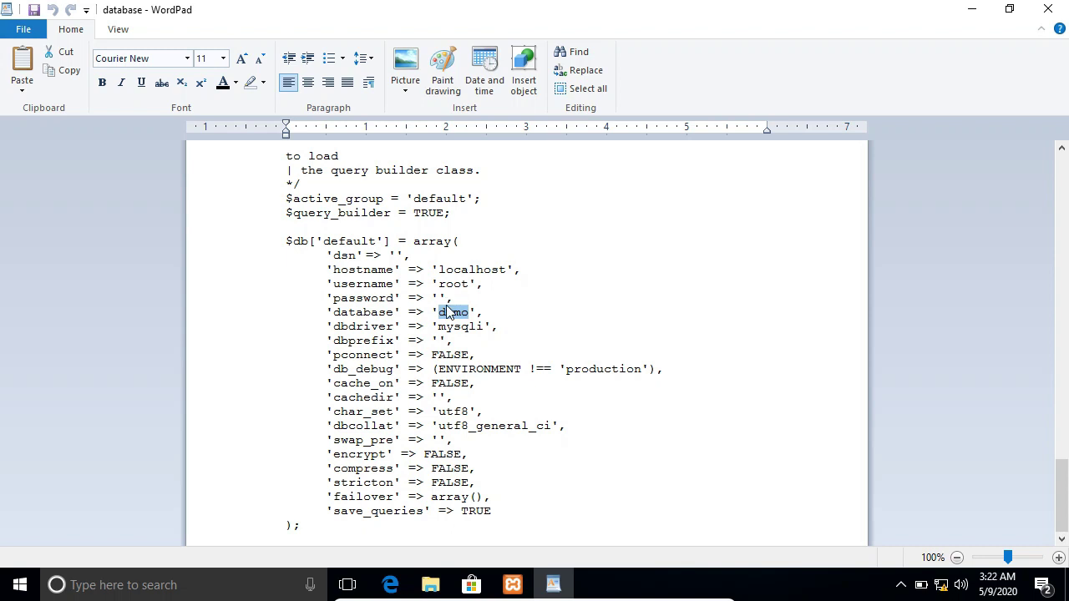
text(skl)
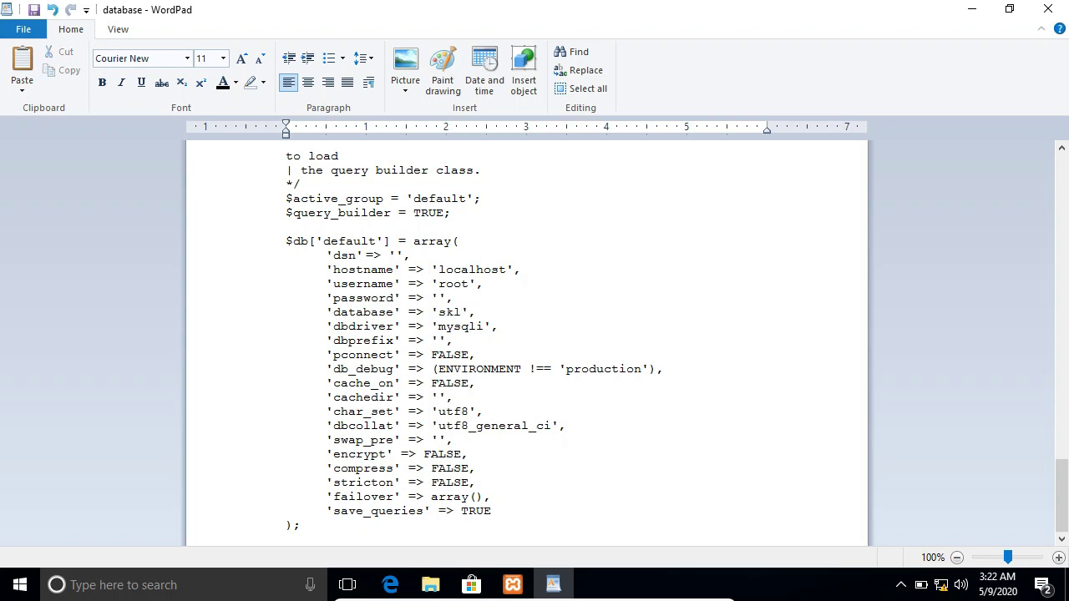
text(_balitimur)
click(1047, 9)
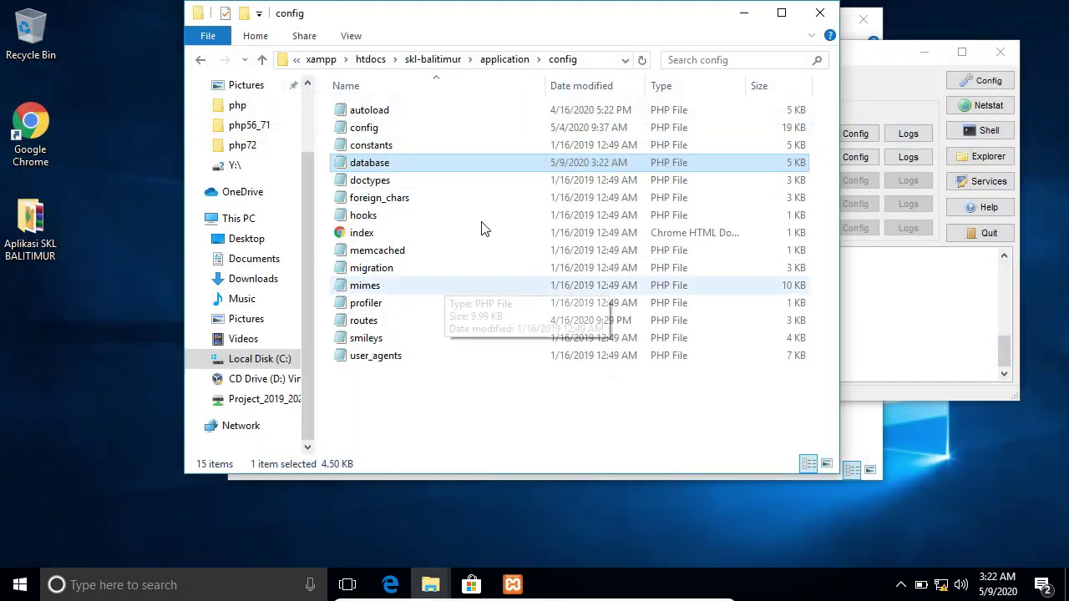
click(820, 13)
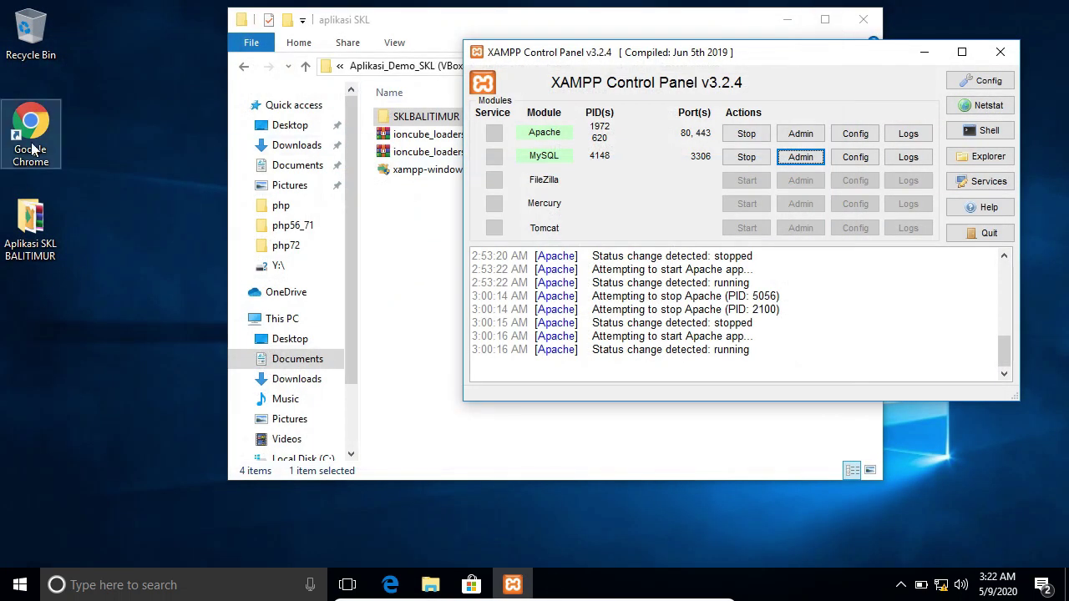
Switch to Google Chrome and load localhost/skl-balitimur to show the application's login page.
click(31, 126)
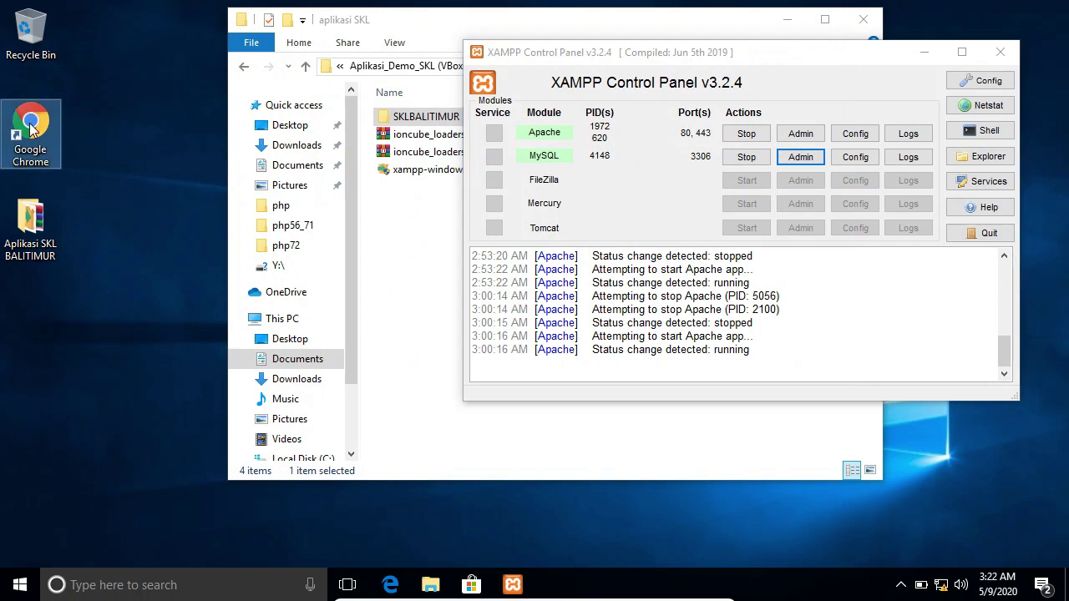
double_click(30, 123)
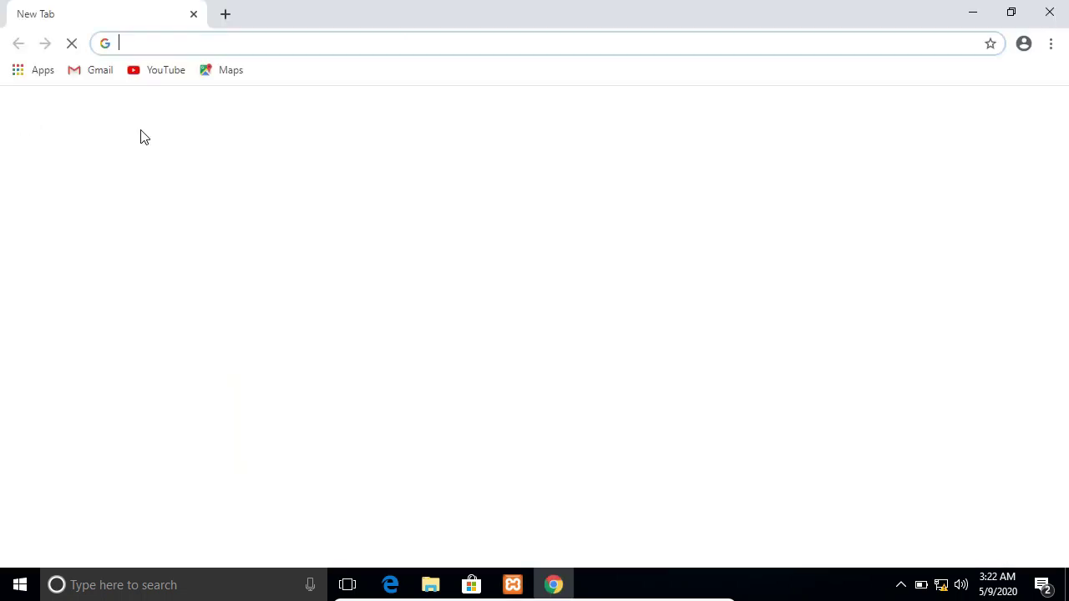
text(localho)
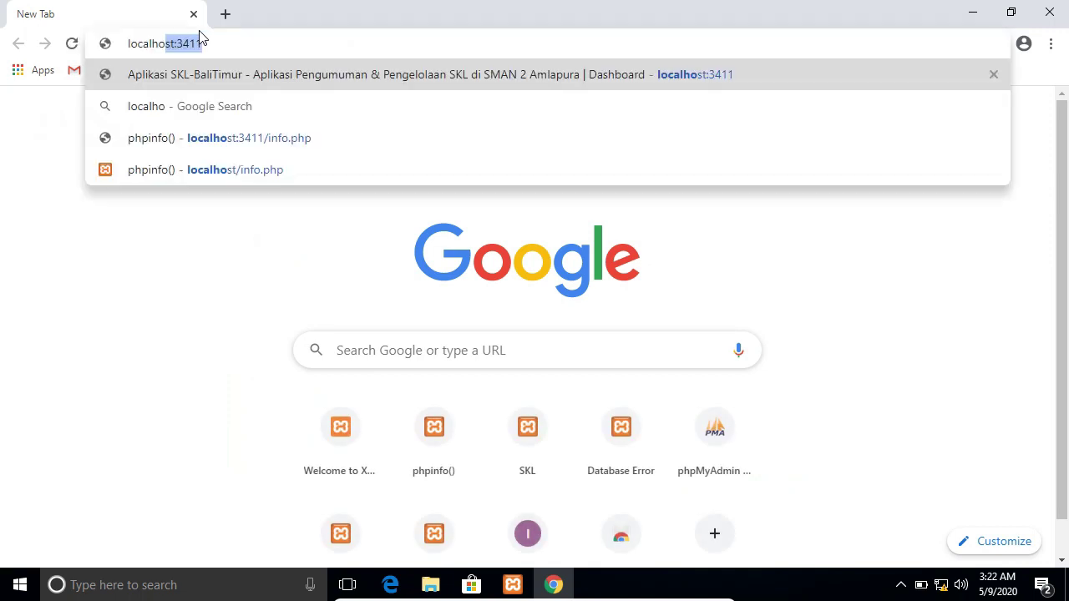
text(st)
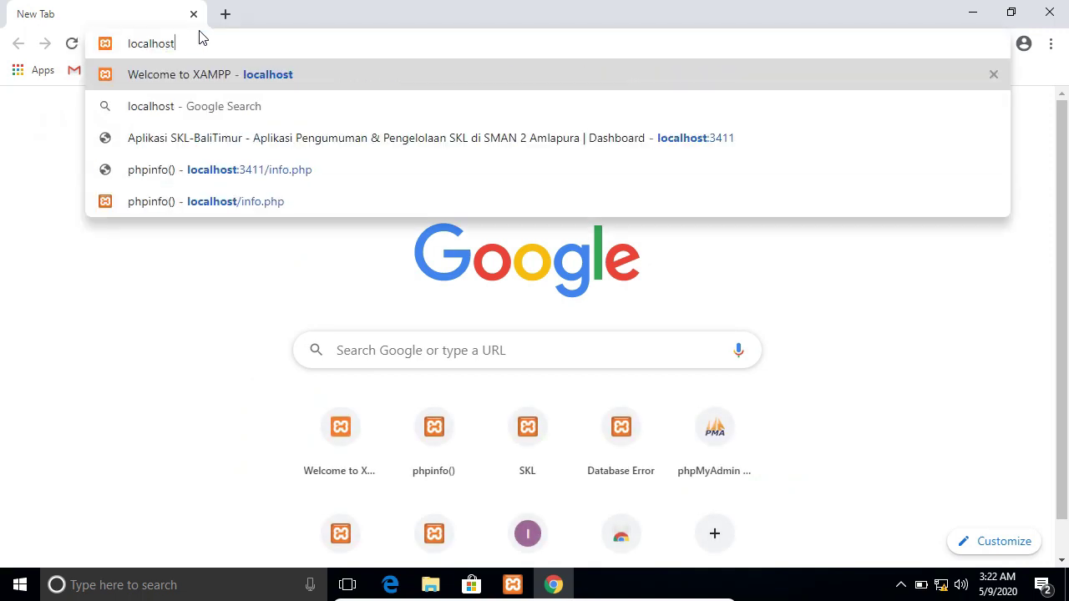
text(/)
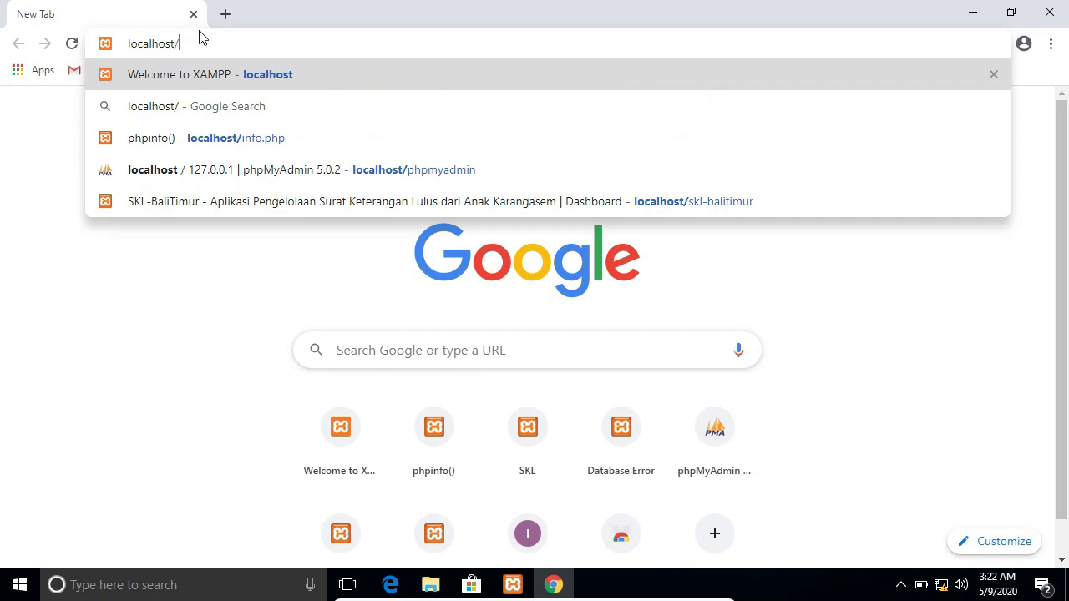
text(s)
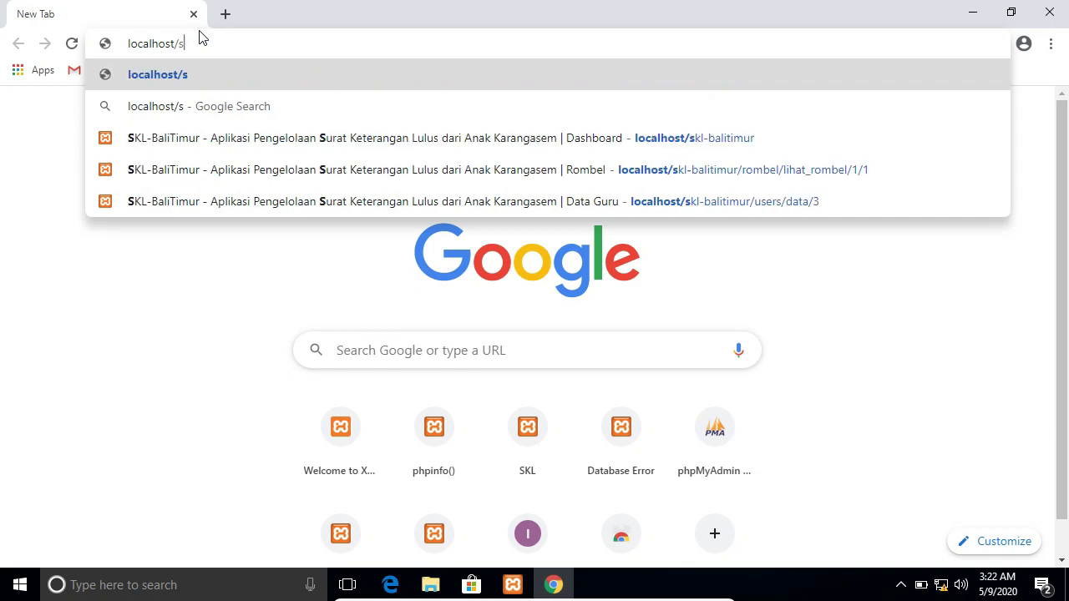
text(kl-ba)
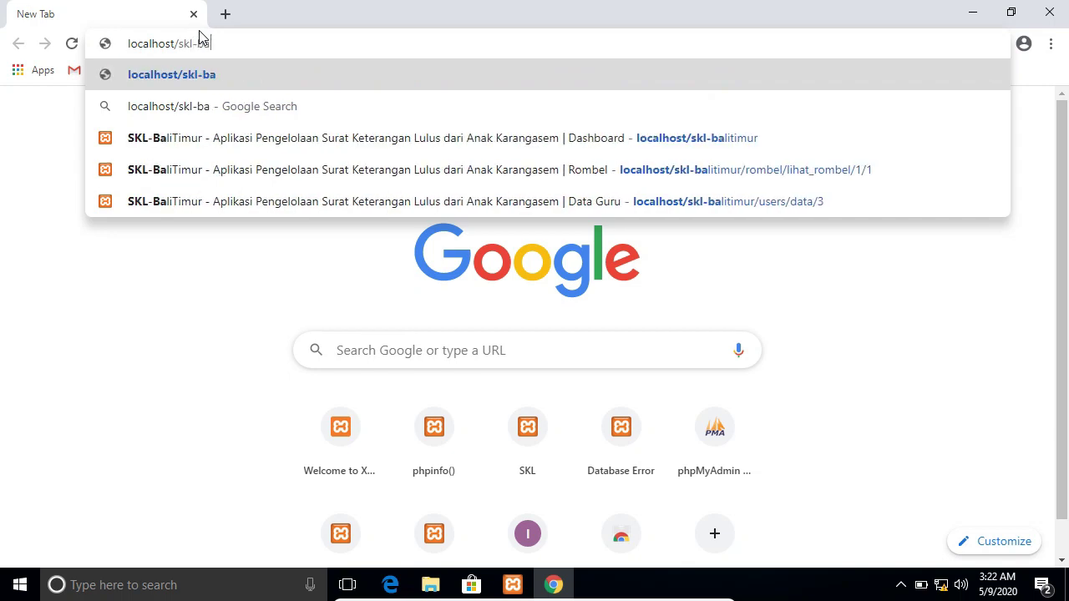
text(litimur)
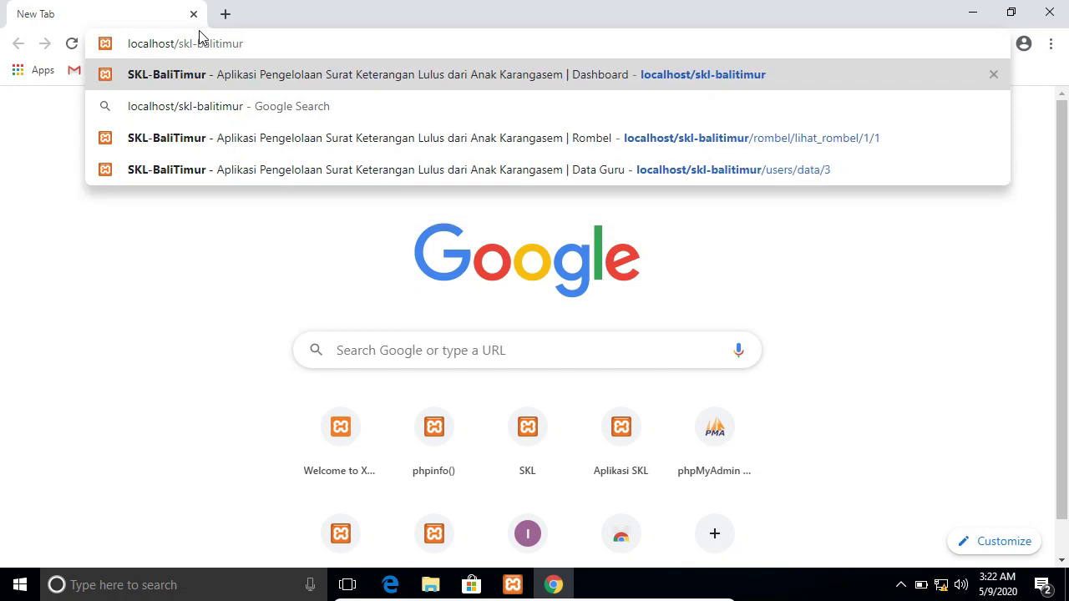
key(Return)
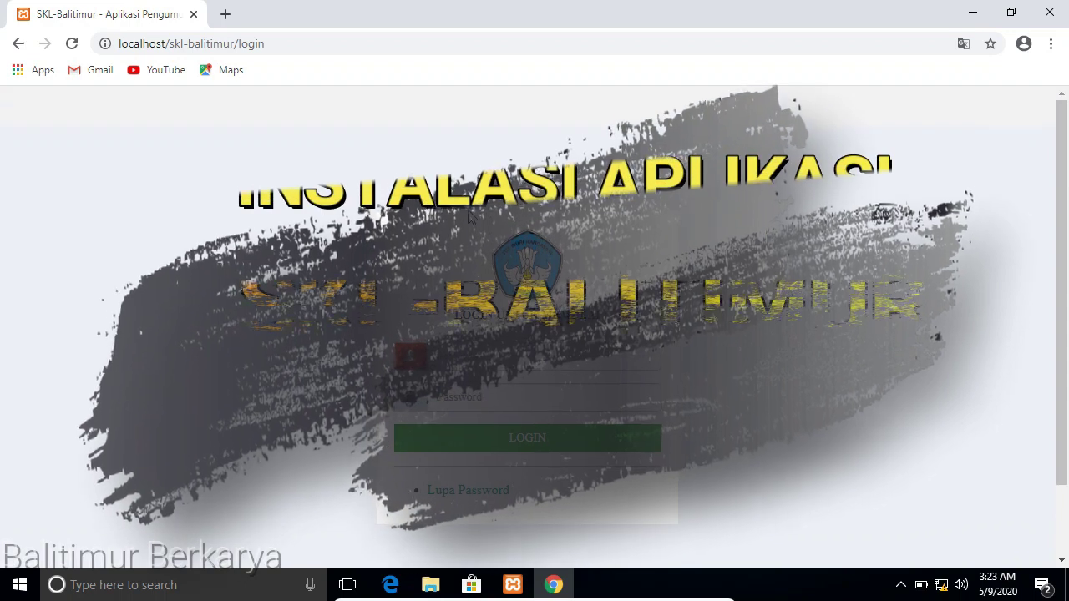
scroll(470, 211, down, 1)
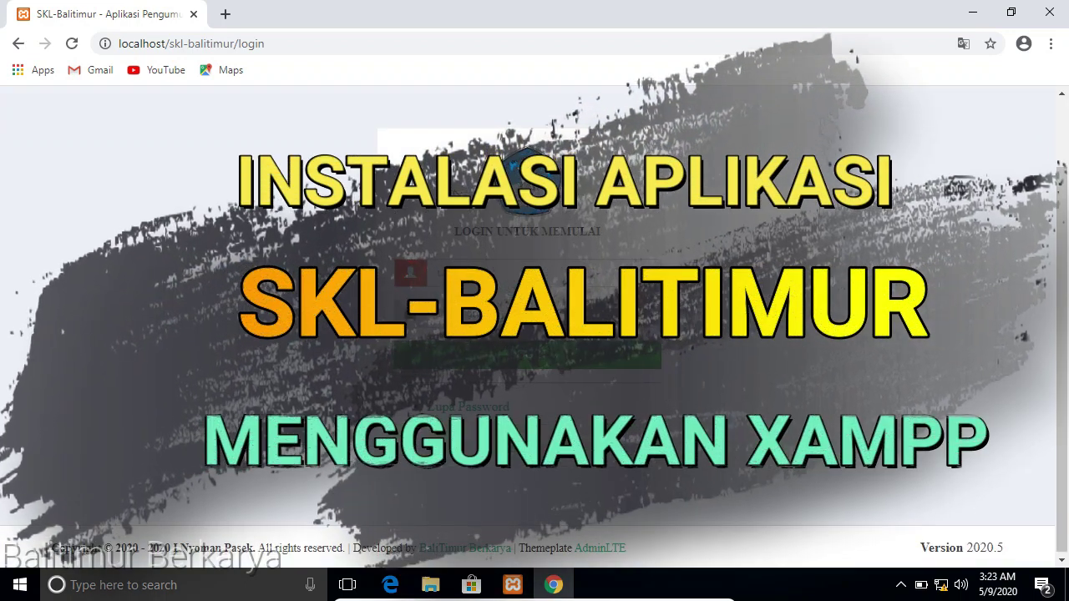